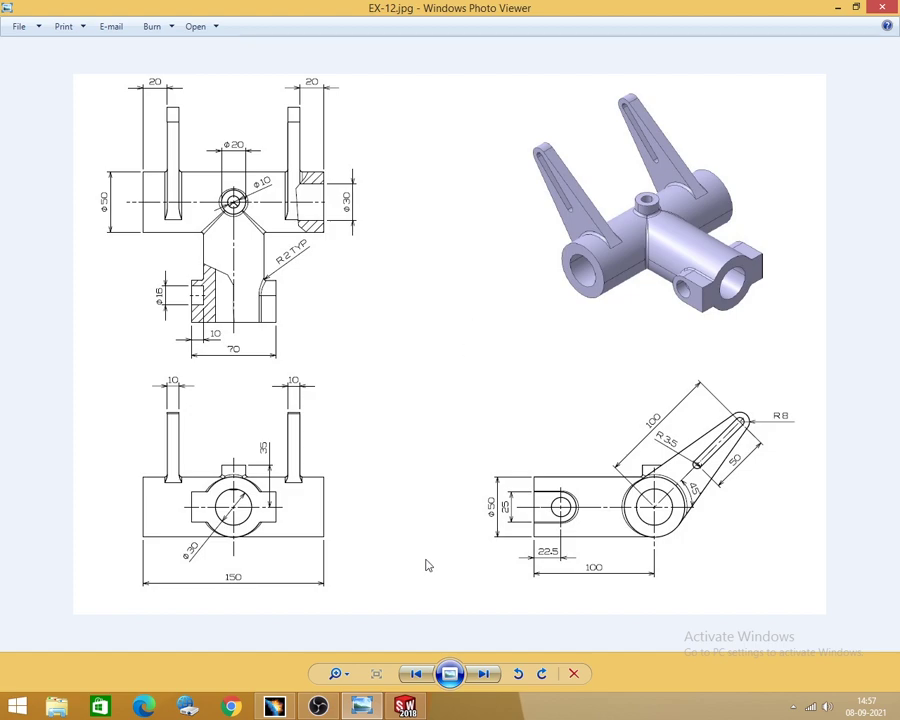
Switch to SOLIDWORKS and create a new part document, Part4.
key(alt+Tab)
click(134, 11)
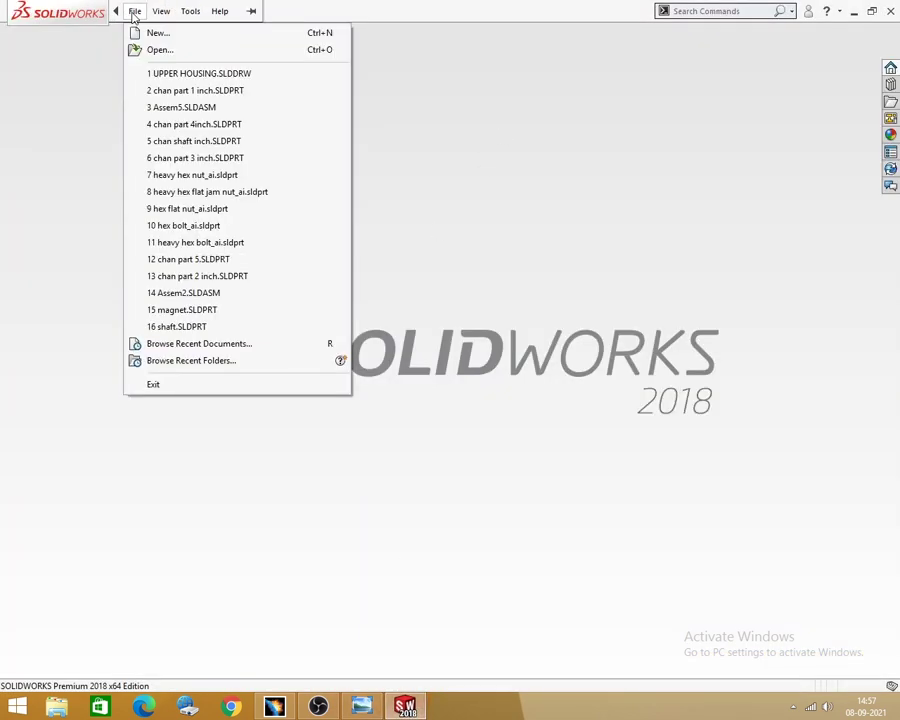
click(150, 32)
click(484, 412)
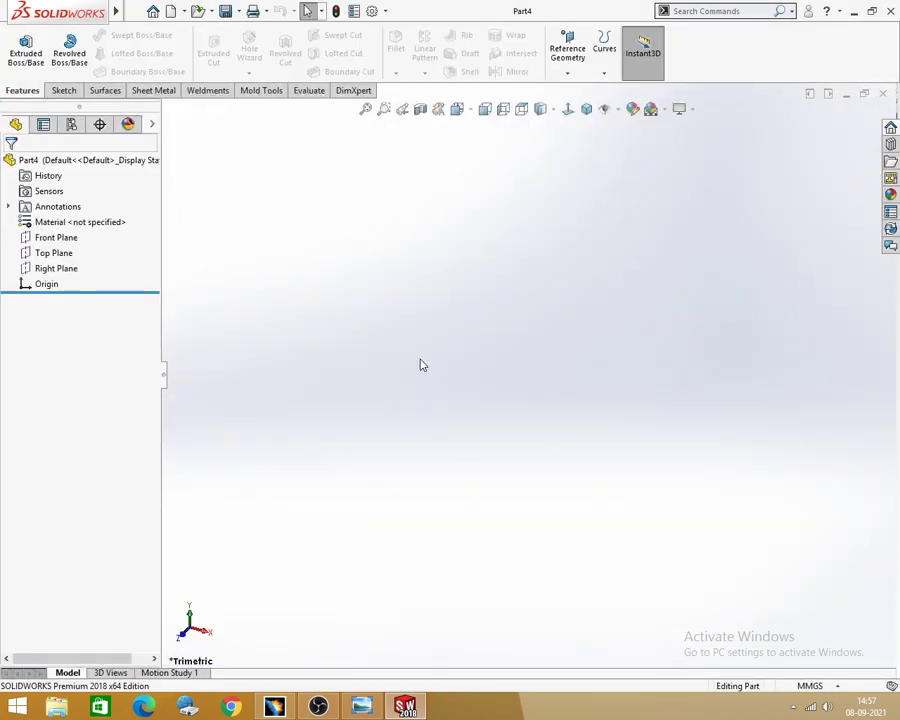
Start a new sketch and bring the EX-12 reference drawing back into view.
click(61, 90)
click(19, 45)
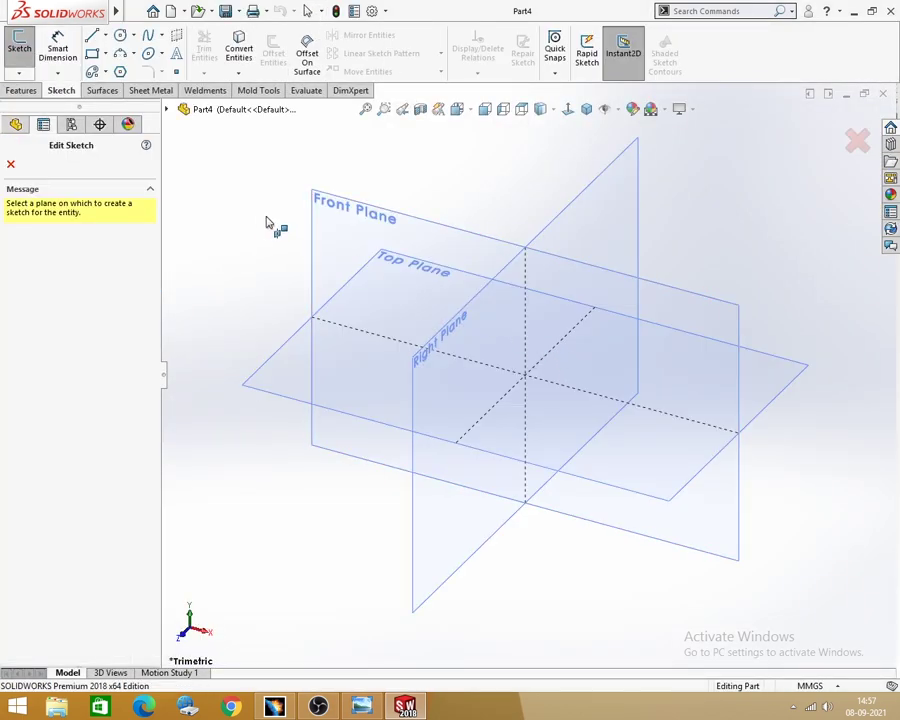
click(363, 706)
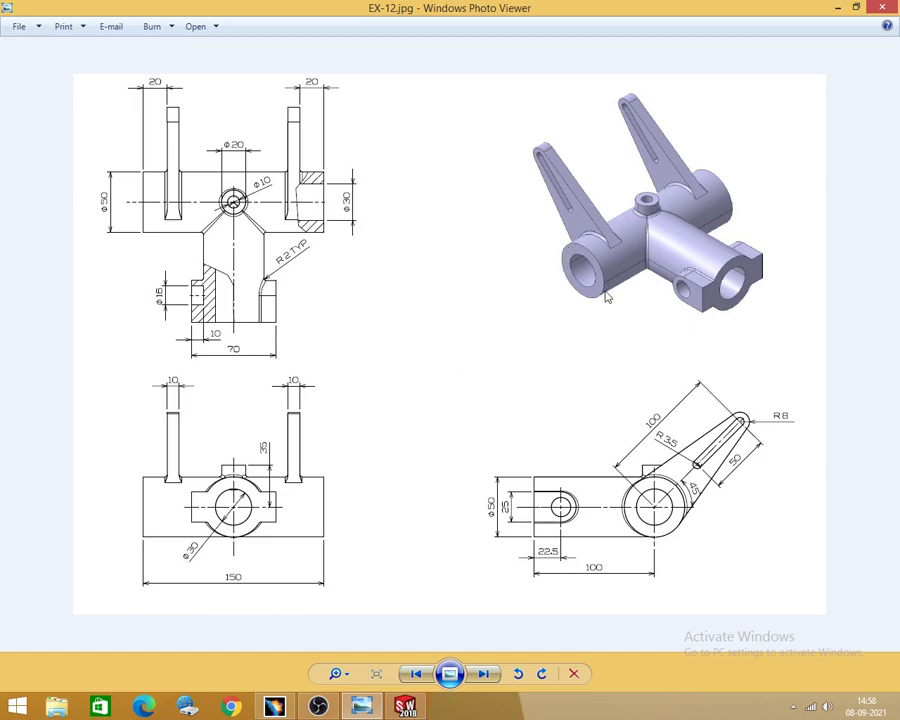
On the Front Plane, draw a first circle centred on the origin.
click(840, 6)
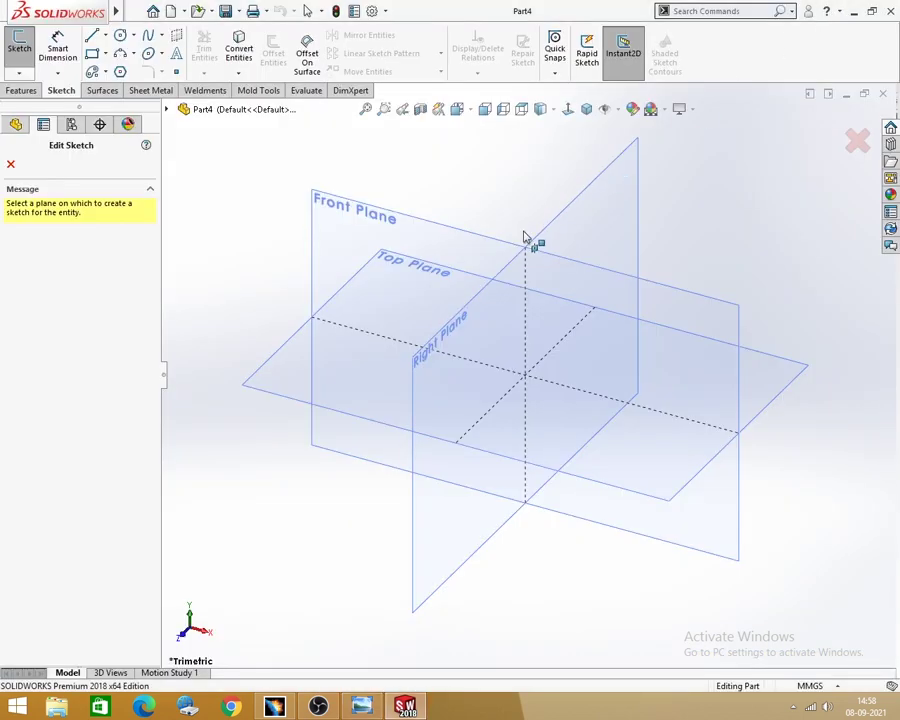
click(381, 237)
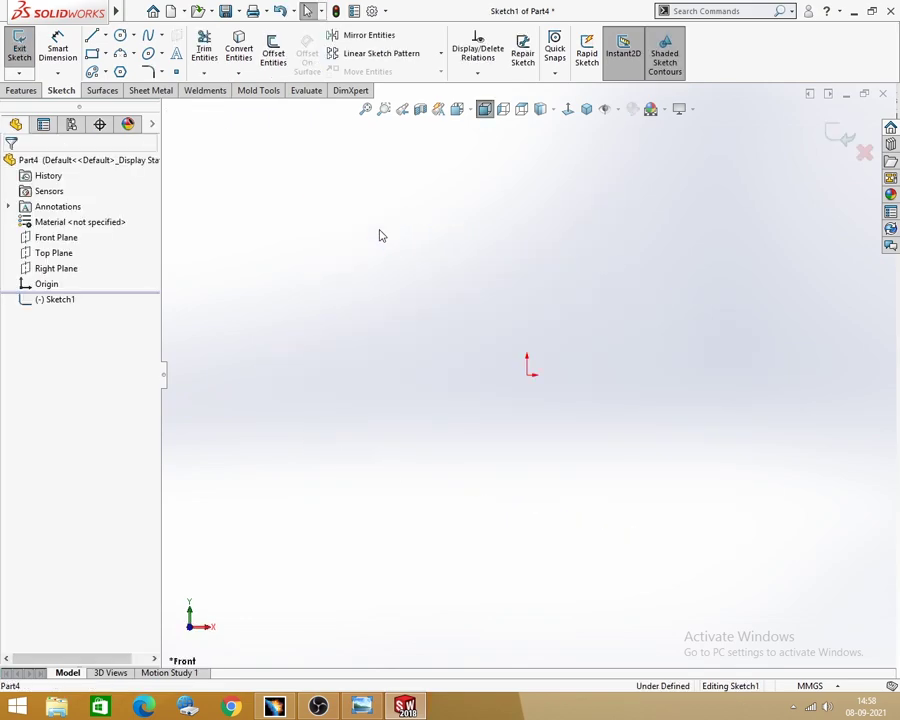
click(120, 35)
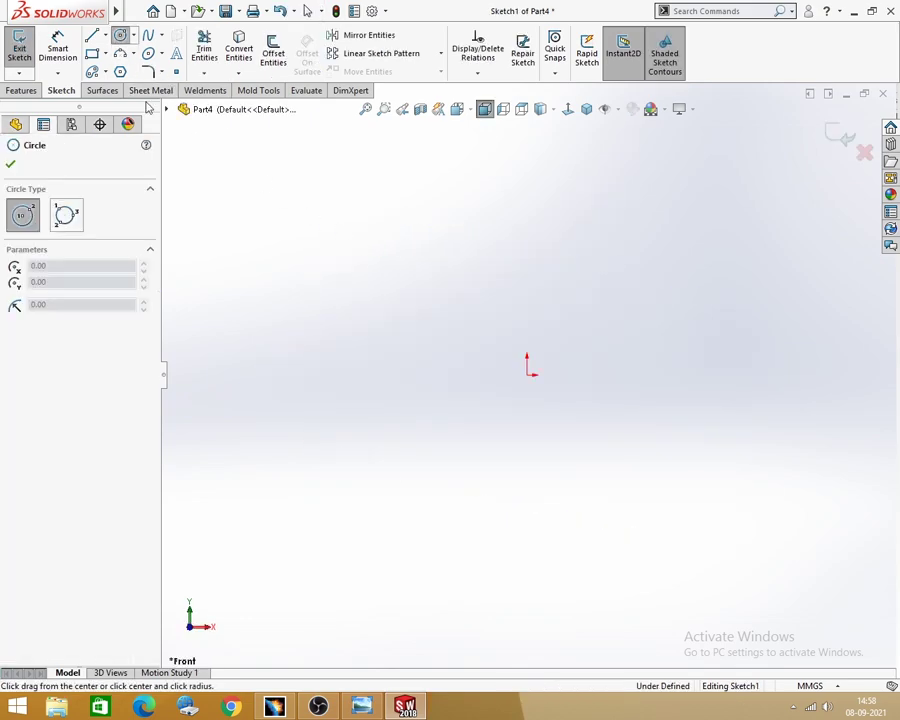
click(527, 375)
click(567, 388)
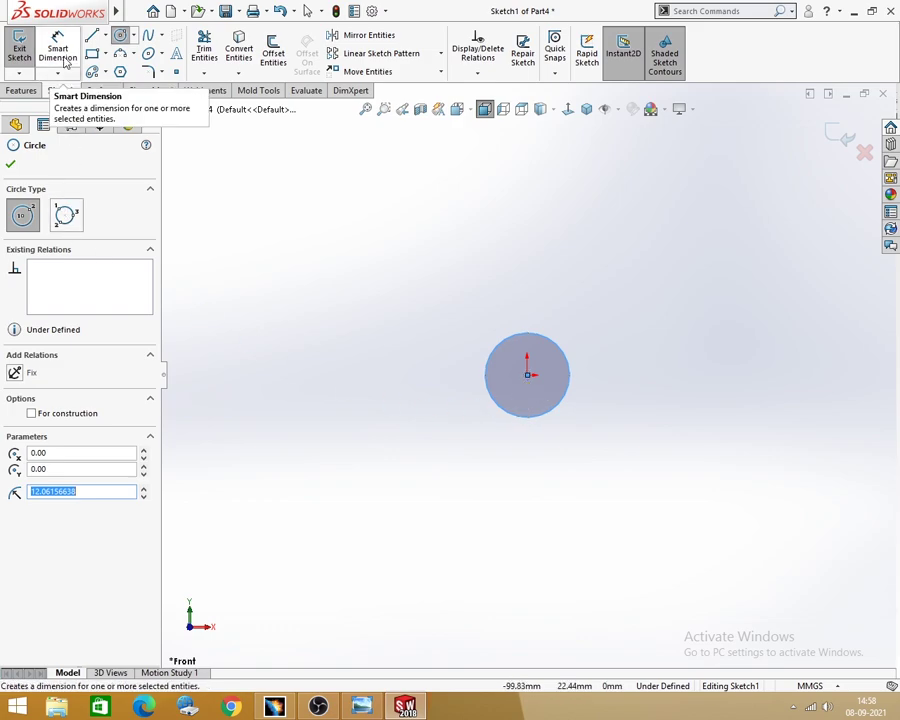
After checking the drawing, add a larger concentric circle at the origin.
key(alt+Tab)
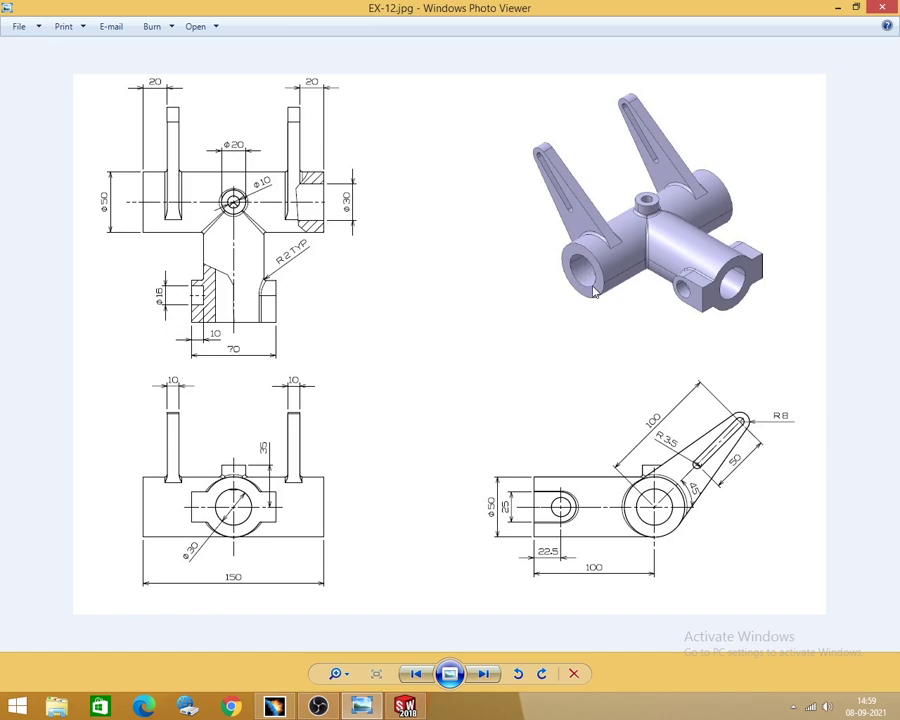
click(838, 7)
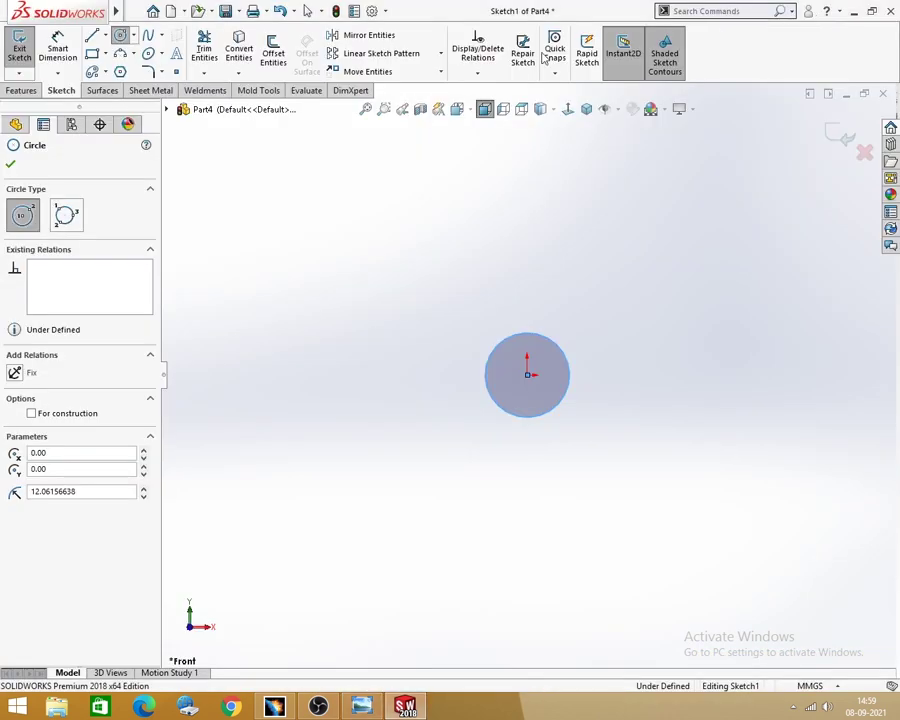
click(527, 373)
click(598, 392)
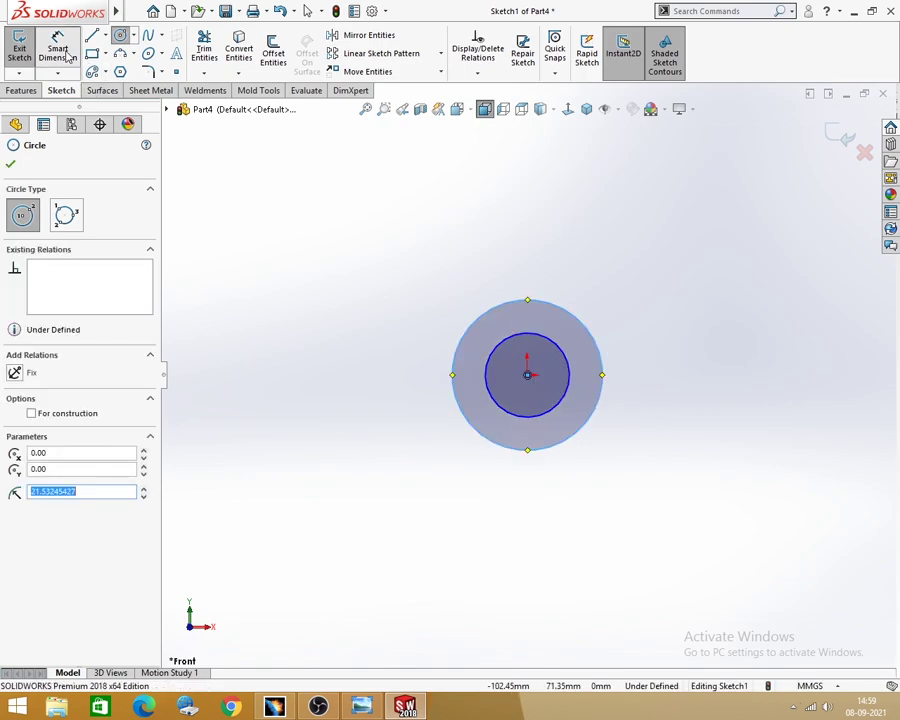
key(Escape)
click(361, 707)
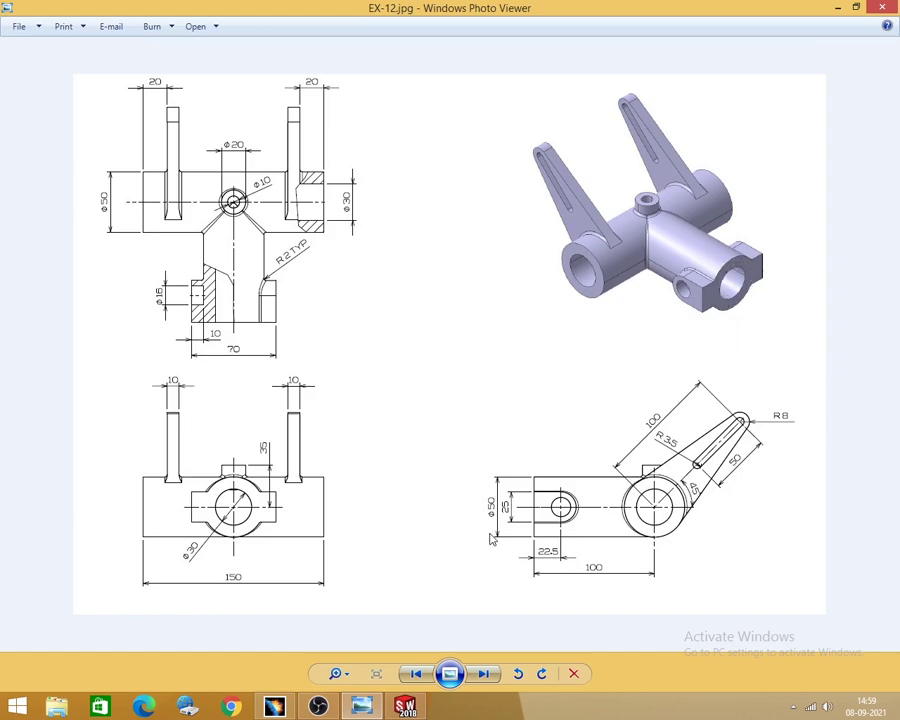
click(838, 8)
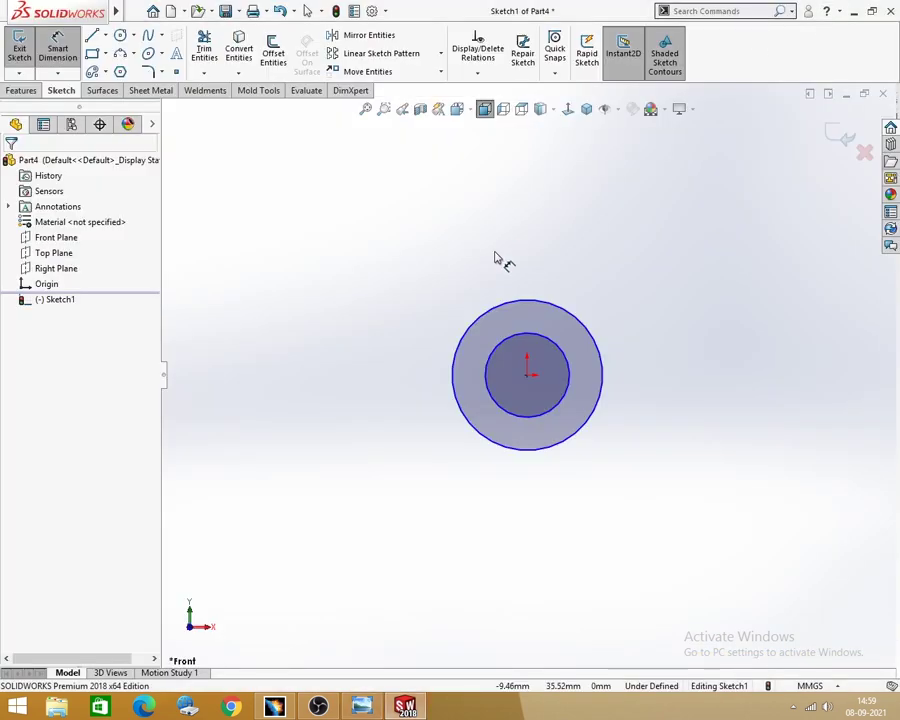
click(362, 707)
click(362, 707)
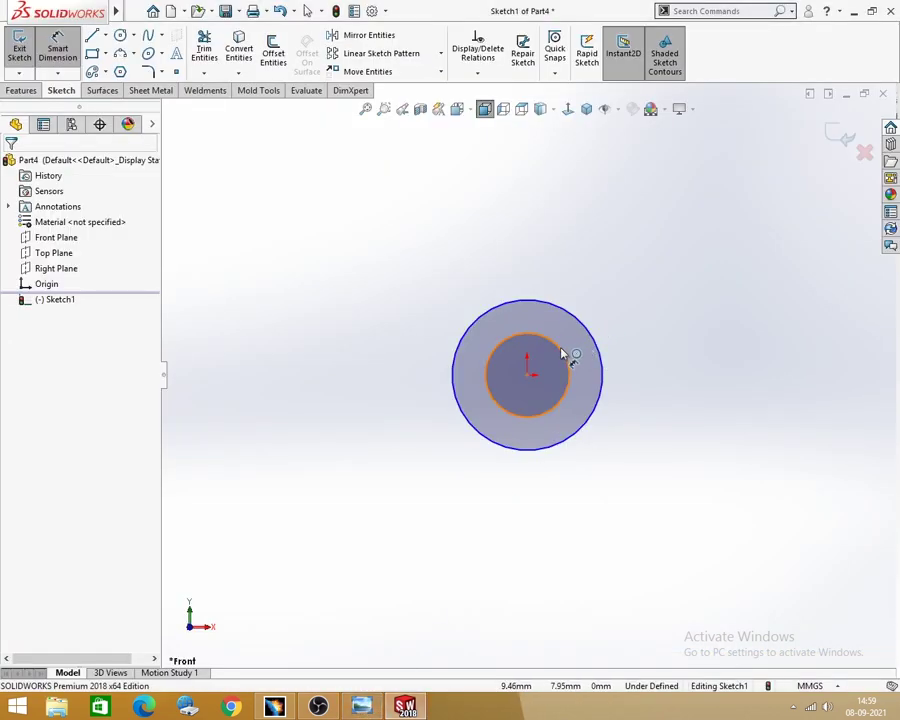
Dimension the inner circle to Ø30 and the outer circle to Ø50.
click(566, 356)
click(672, 316)
text(30)
key(Return)
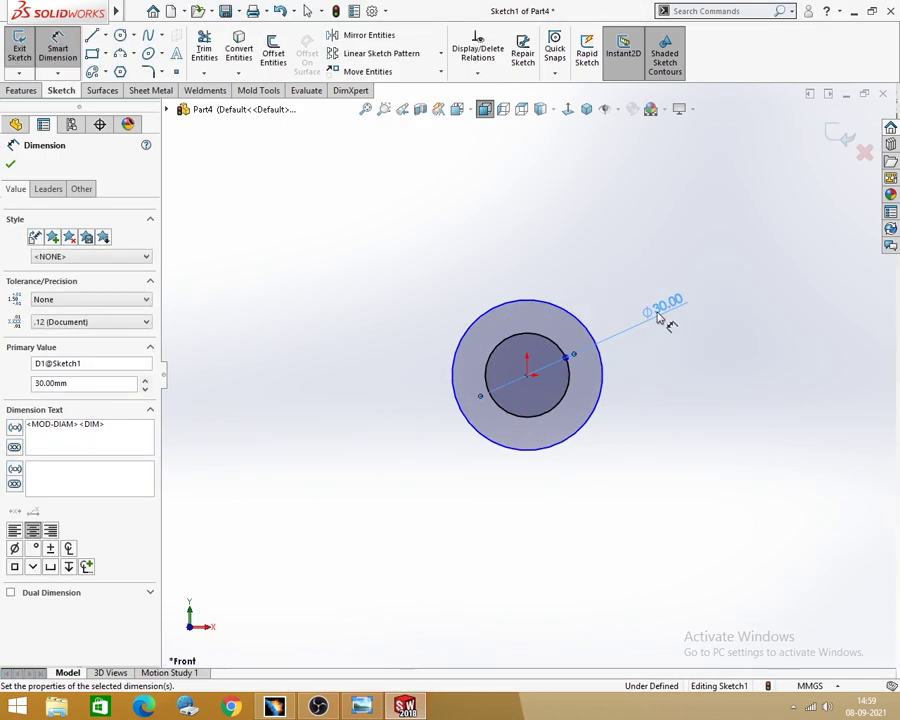
click(582, 316)
click(627, 272)
text(50)
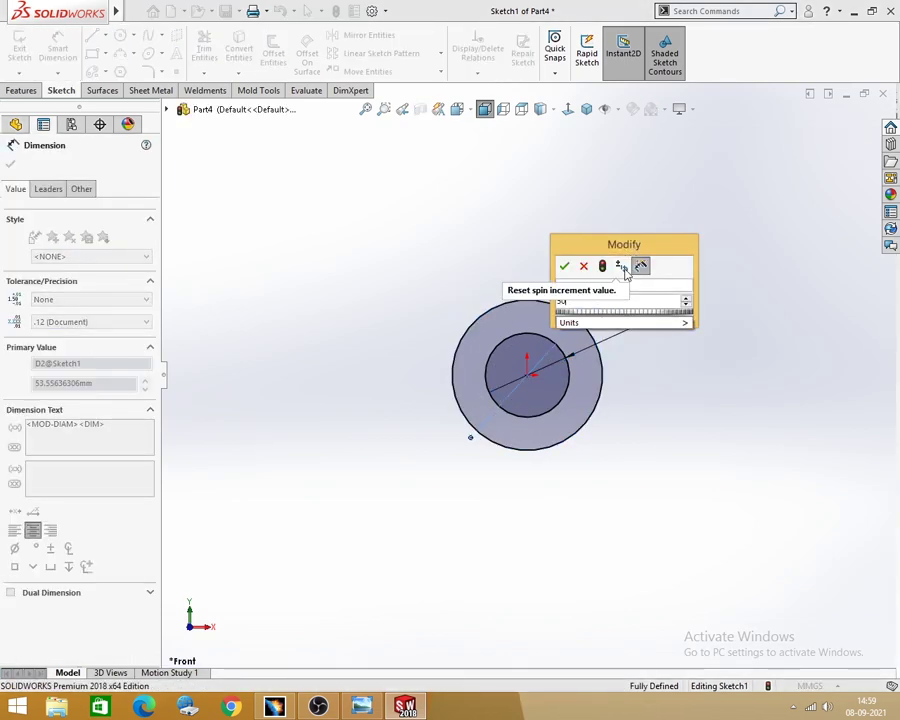
key(Return)
Exit Sketch1 and start an Extruded Boss/Base on the ring.
click(843, 133)
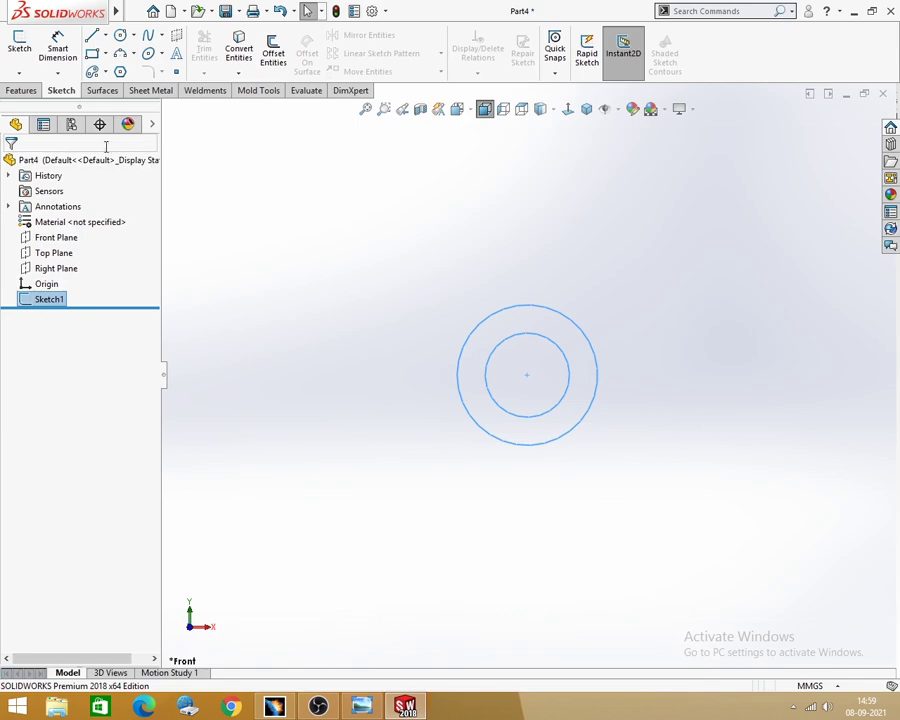
click(24, 91)
click(22, 66)
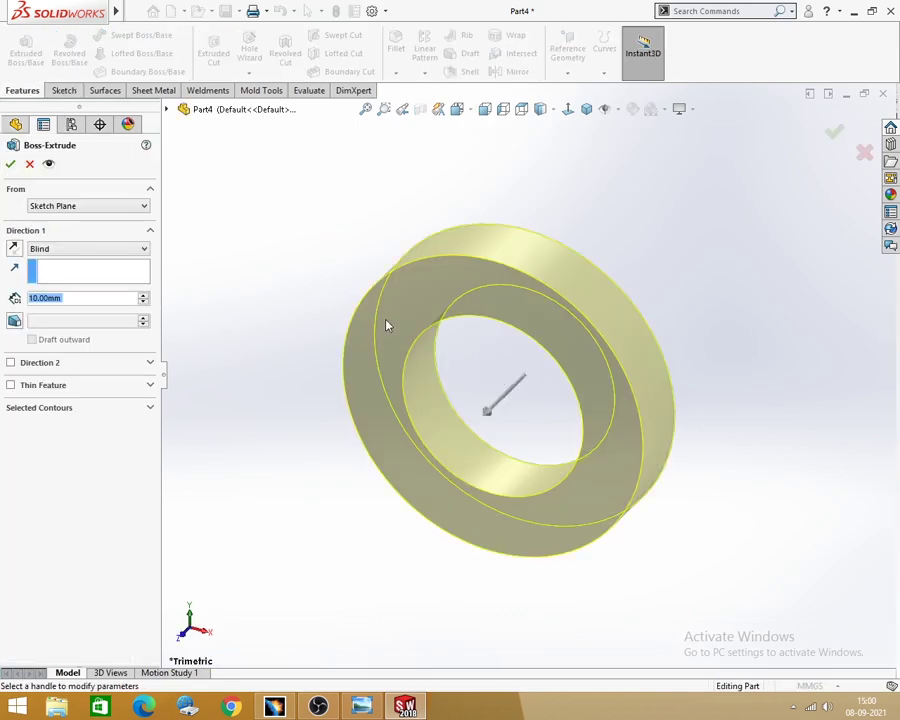
Set the ring extrusion depth to 150 mm, view it isometric, and accept Boss-Extrude1.
click(370, 710)
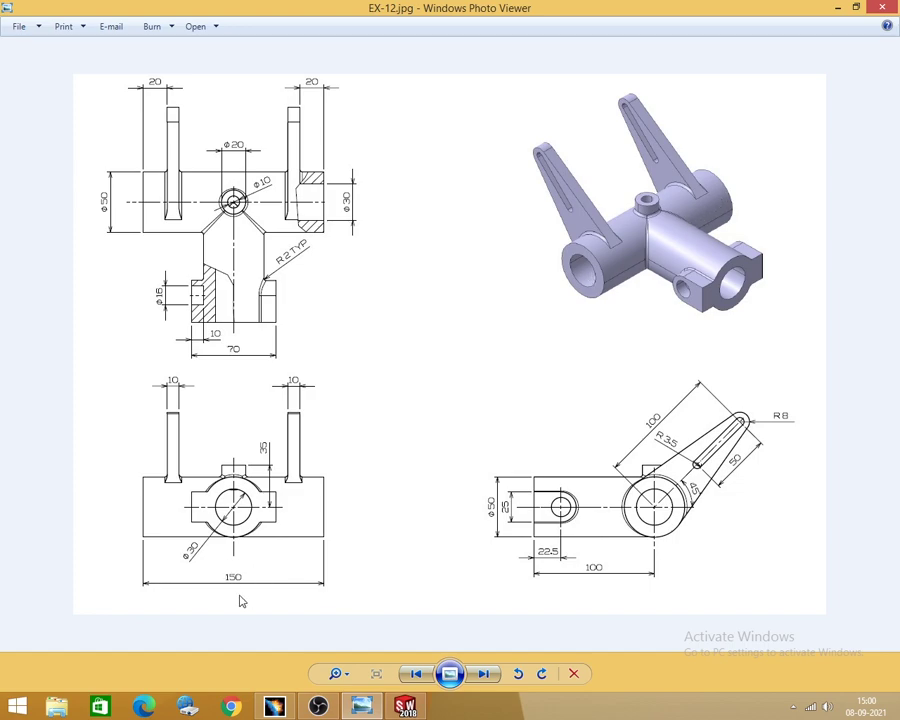
key(alt+Tab)
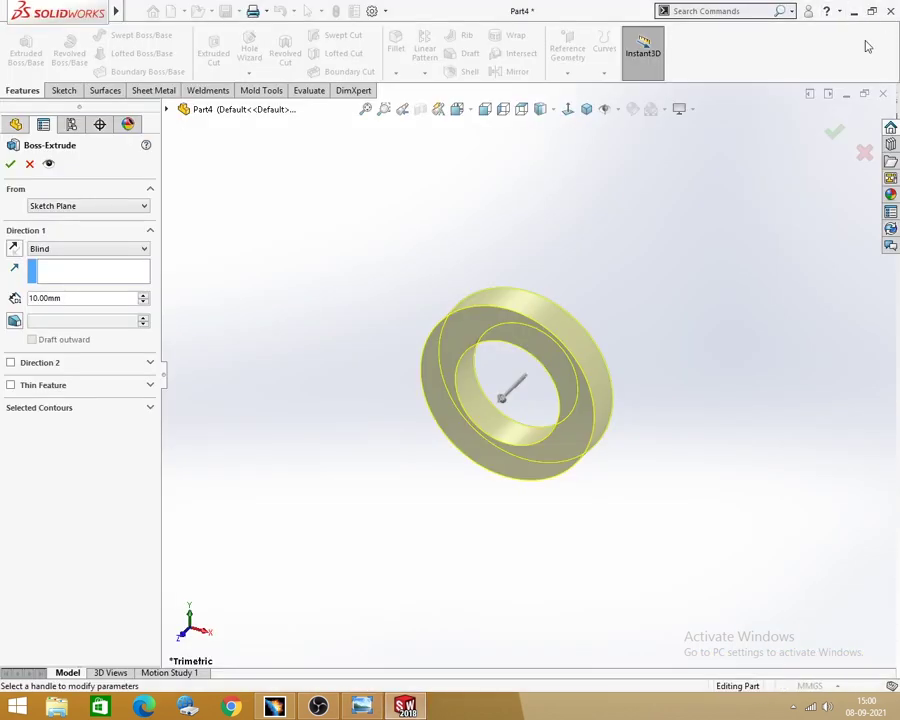
click(88, 299)
double_click(85, 300)
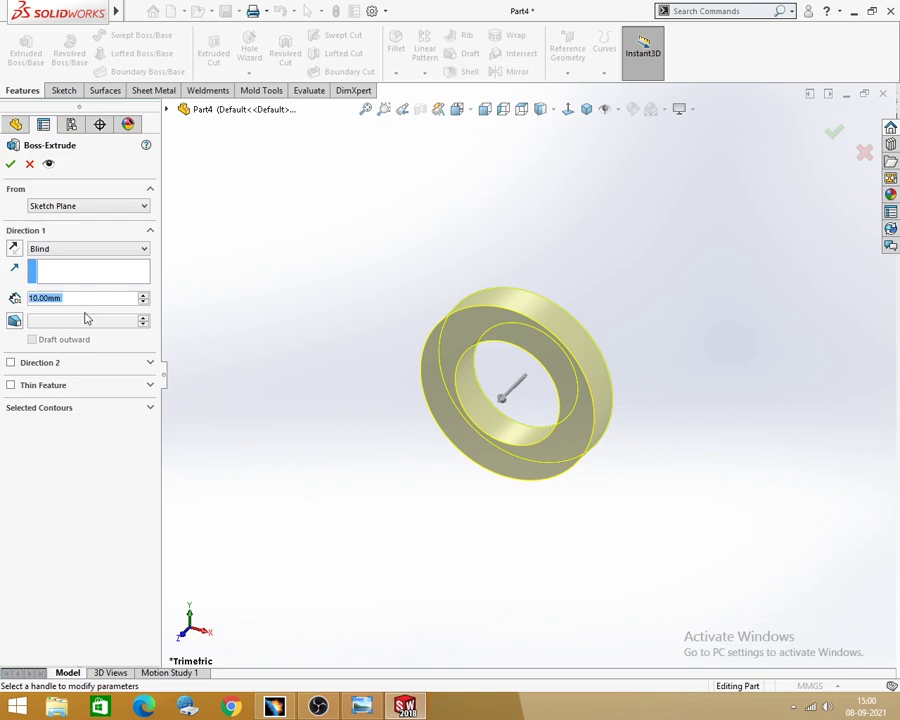
text(15)
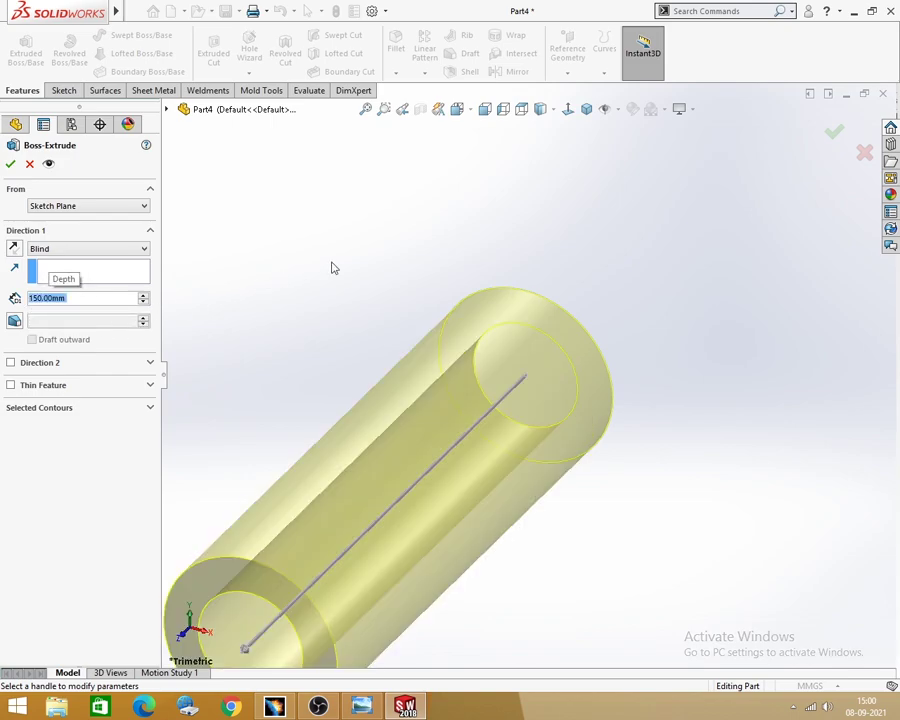
scroll(548, 129, up, 3)
click(586, 108)
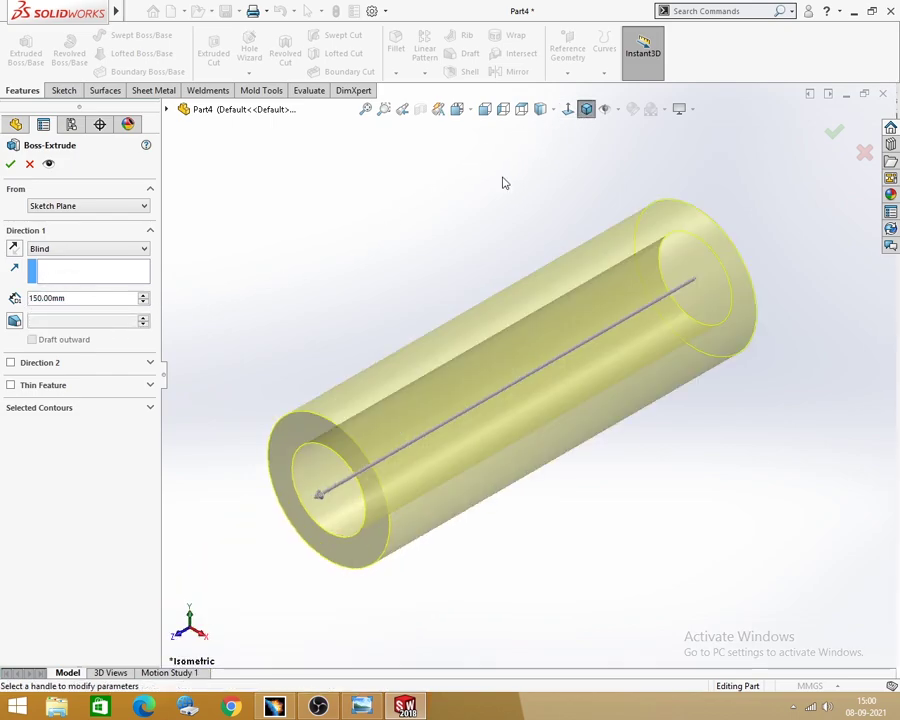
click(10, 164)
scroll(364, 236, up, 2)
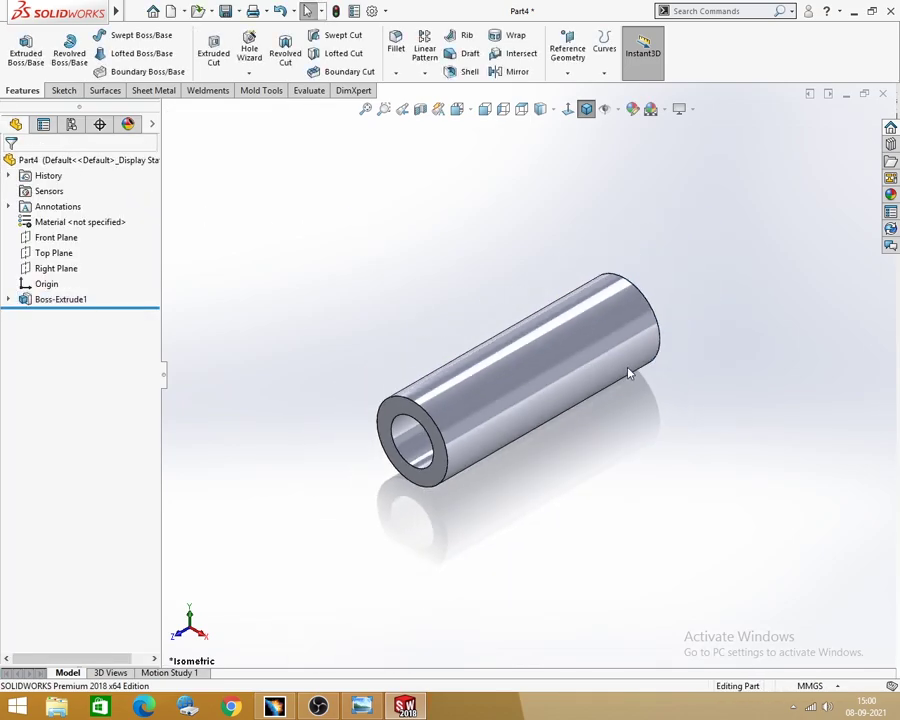
click(362, 707)
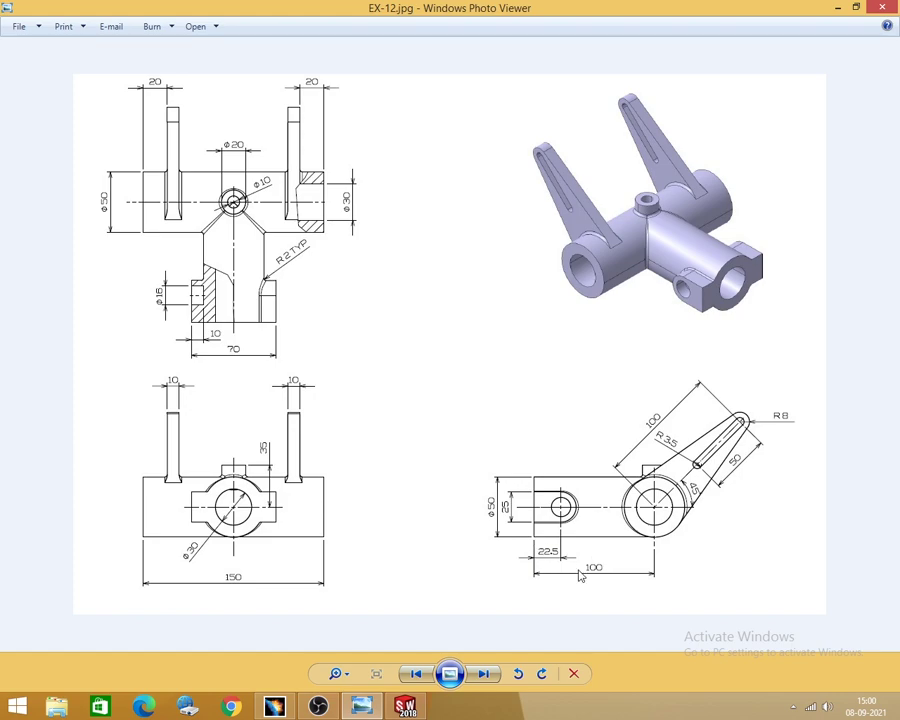
Minimize the EX-12 drawing to return to the tube model.
click(855, 8)
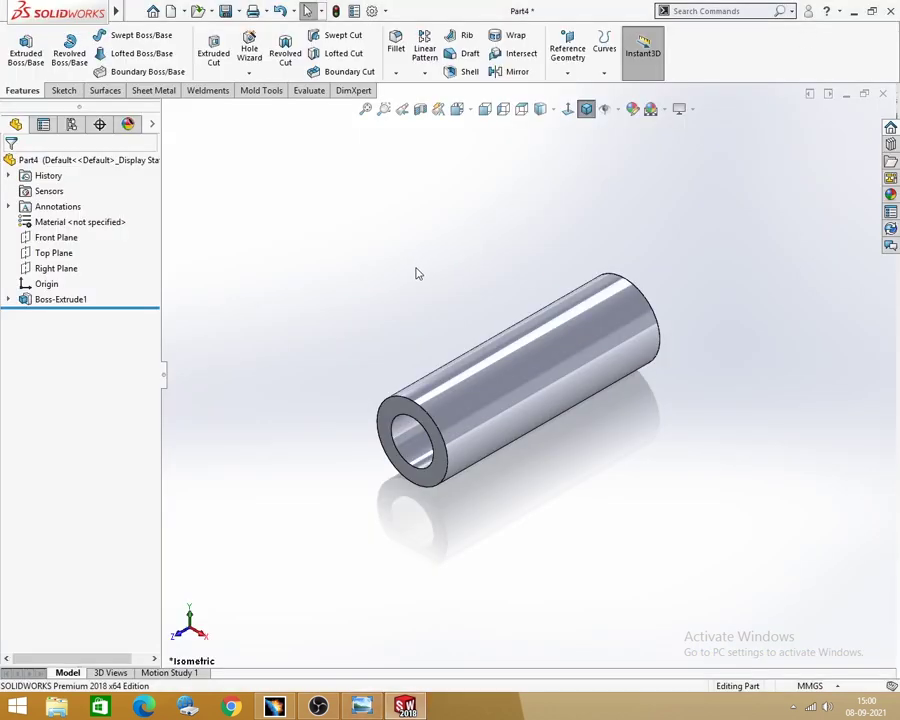
Create Plane1 offset 100 mm from the Right Plane and orbit to view it.
click(567, 50)
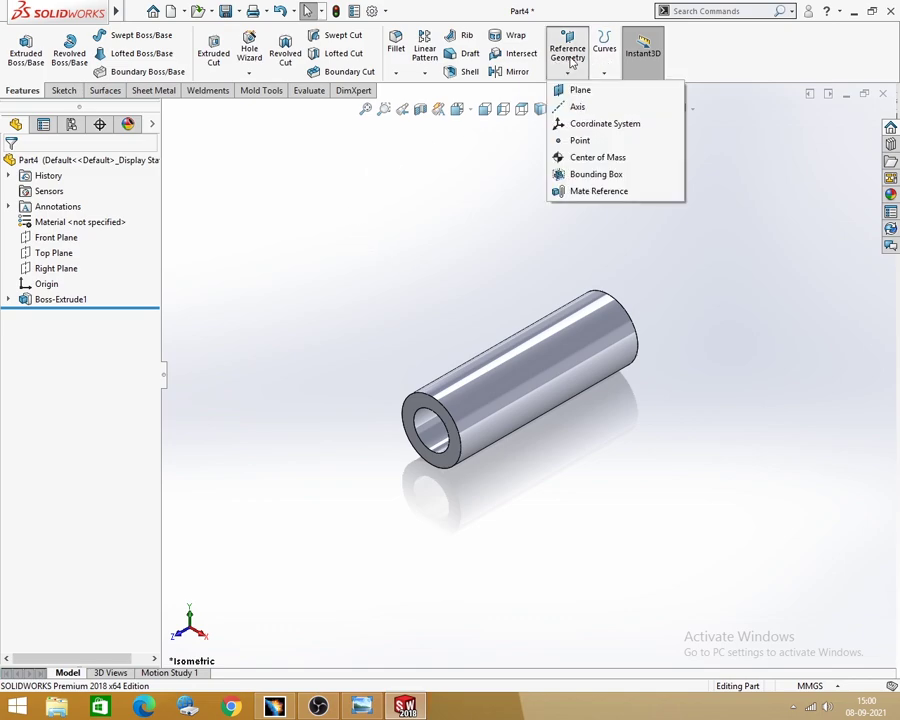
click(560, 88)
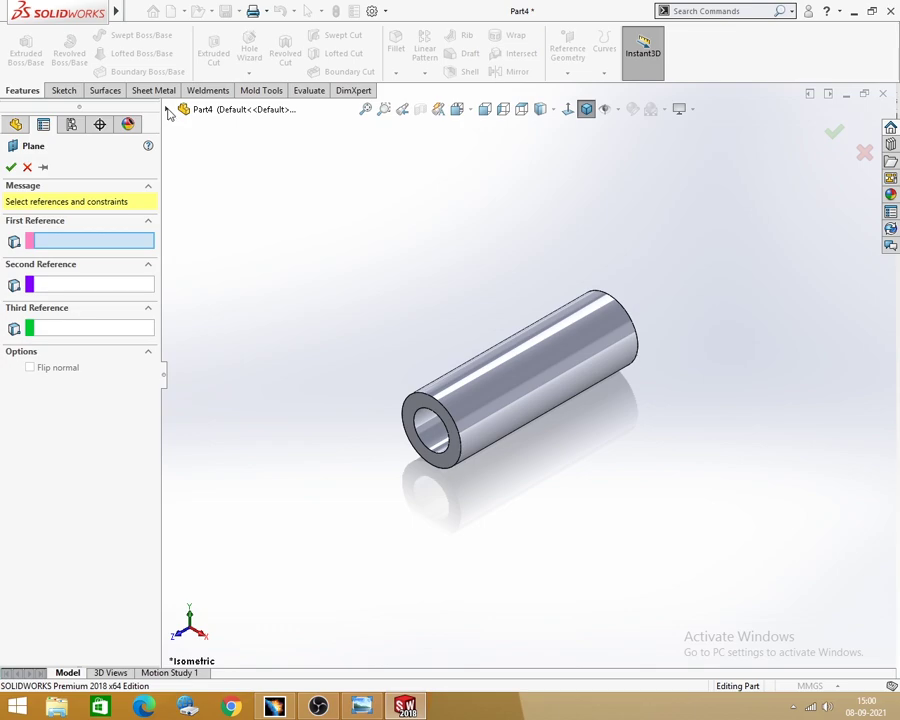
click(167, 111)
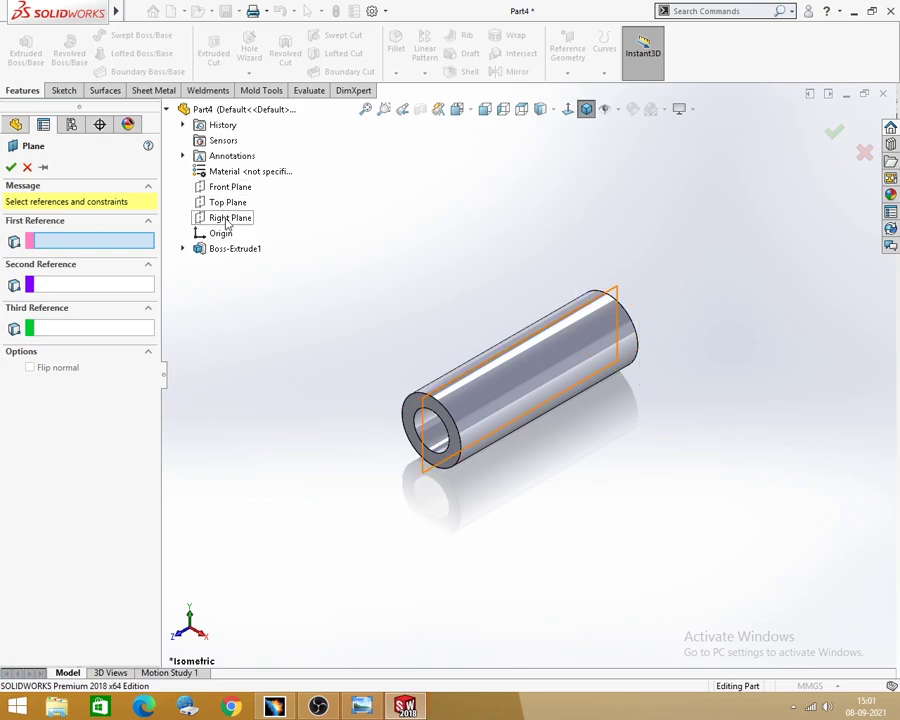
click(227, 220)
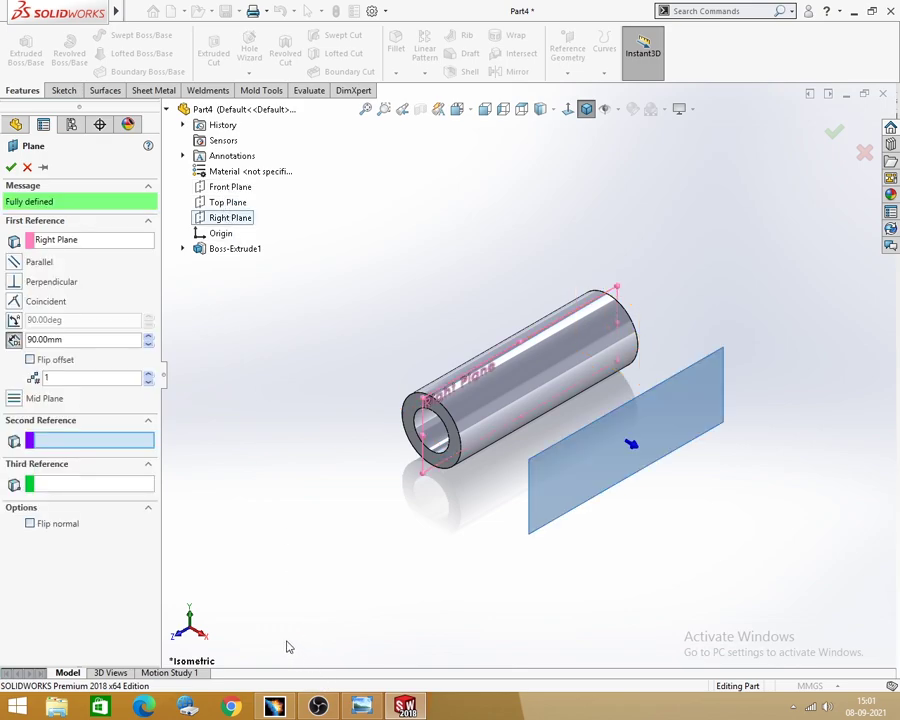
double_click(90, 341)
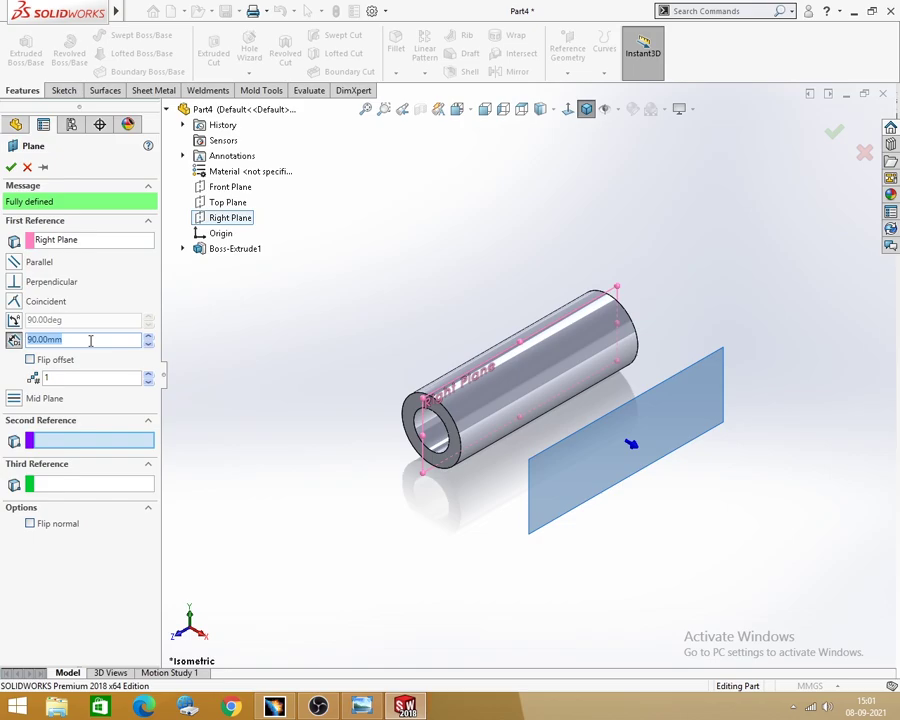
text(100)
key(Return)
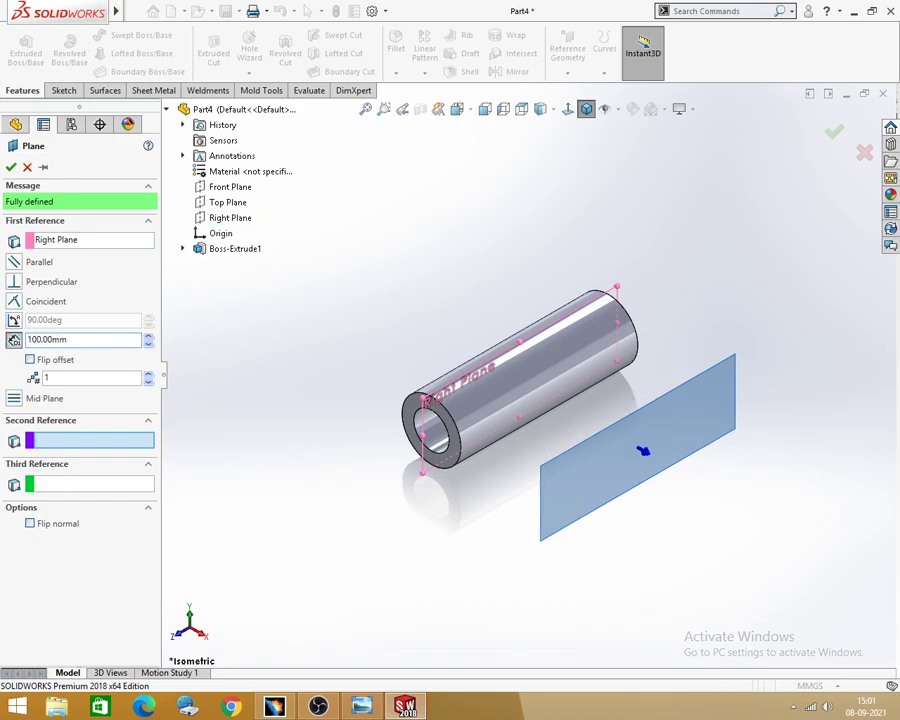
click(11, 167)
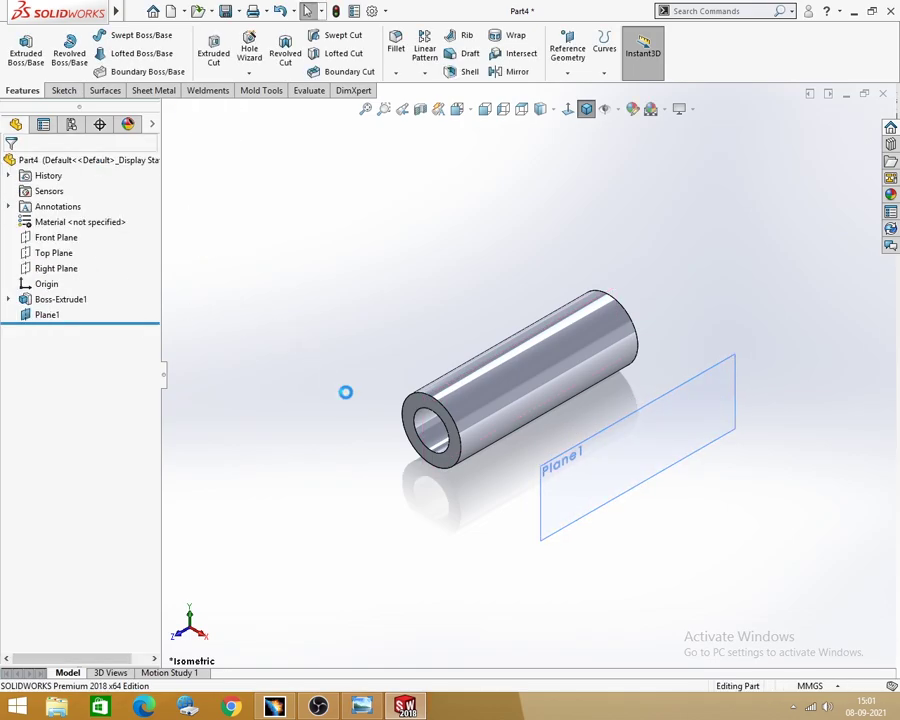
mouse_move(345, 392)
middle_down()
mouse_move(331, 310)
mouse_move(325, 369)
mouse_move(598, 521)
middle_up()
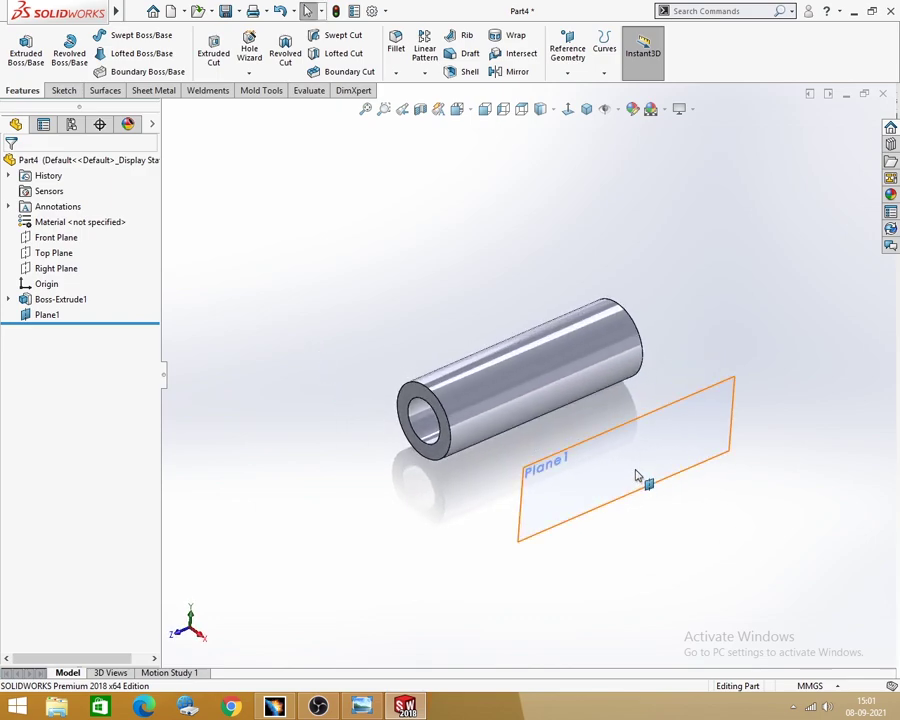
mouse_move(643, 478)
middle_down()
mouse_move(617, 438)
mouse_move(620, 450)
middle_up()
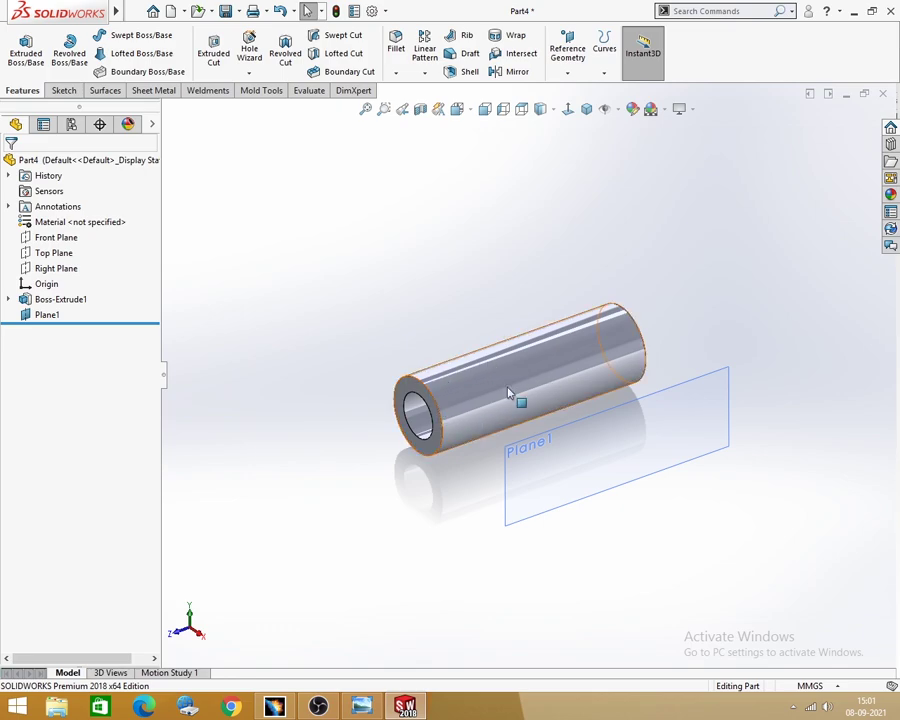
Change Boss-Extrude1's end condition from Blind to Mid Plane.
click(62, 299)
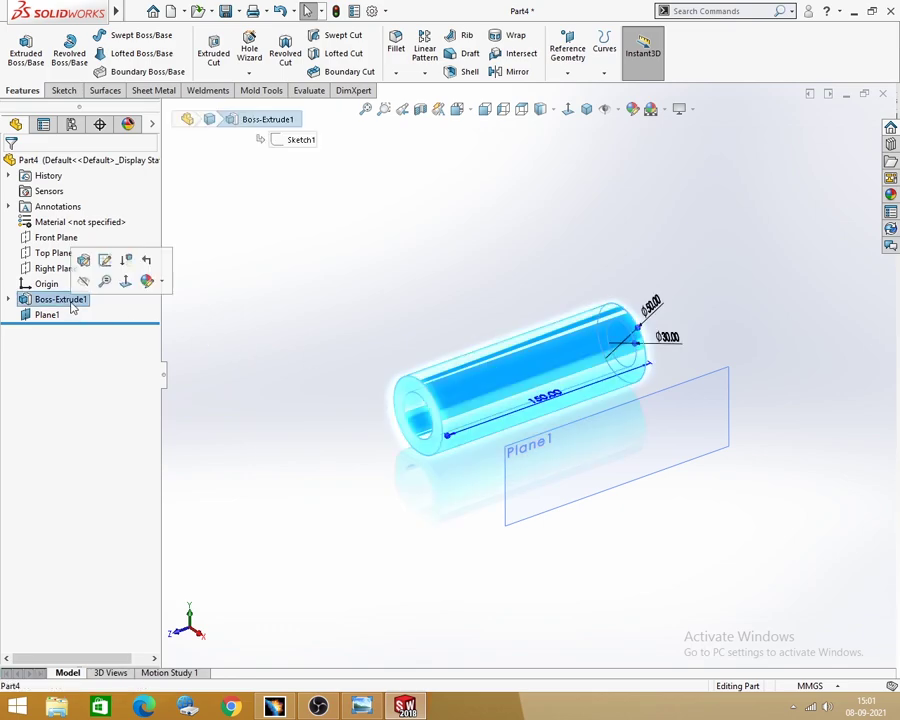
click(83, 260)
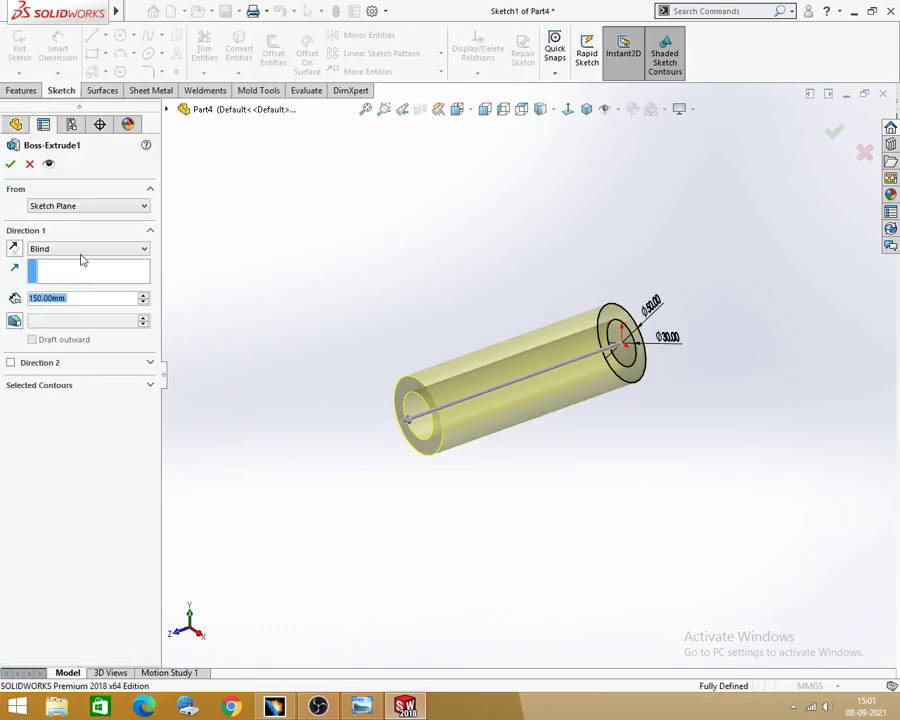
click(80, 256)
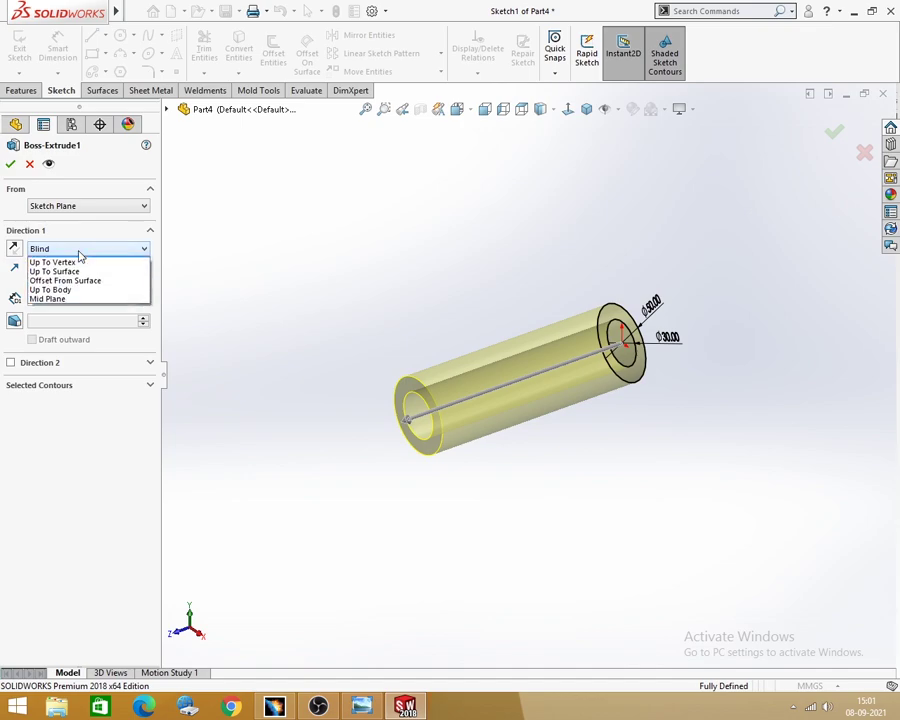
click(57, 305)
click(10, 163)
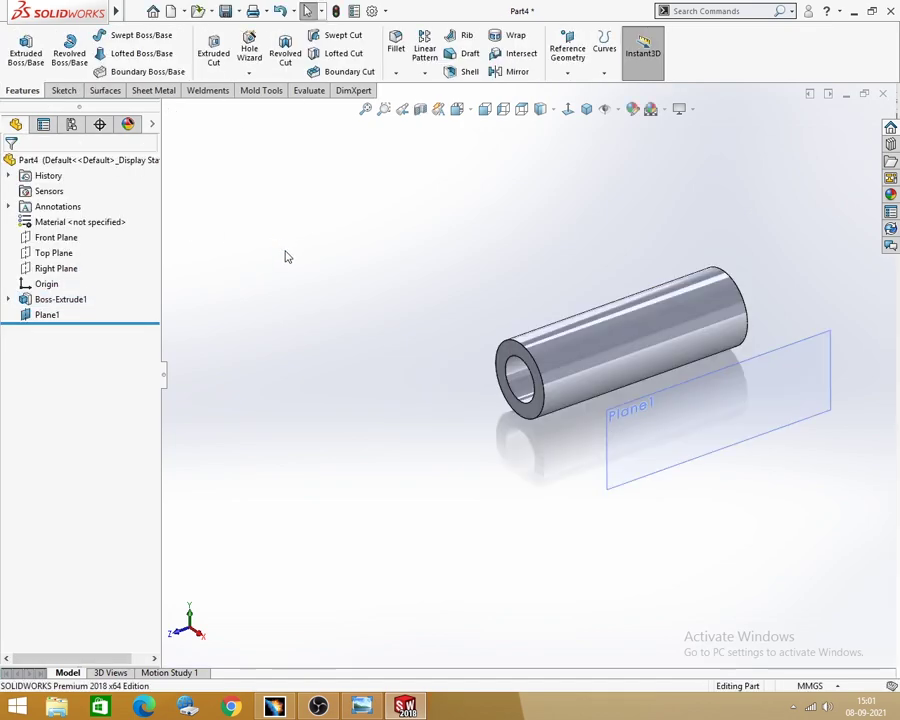
scroll(560, 390, up, 2)
scroll(829, 424, down, 3)
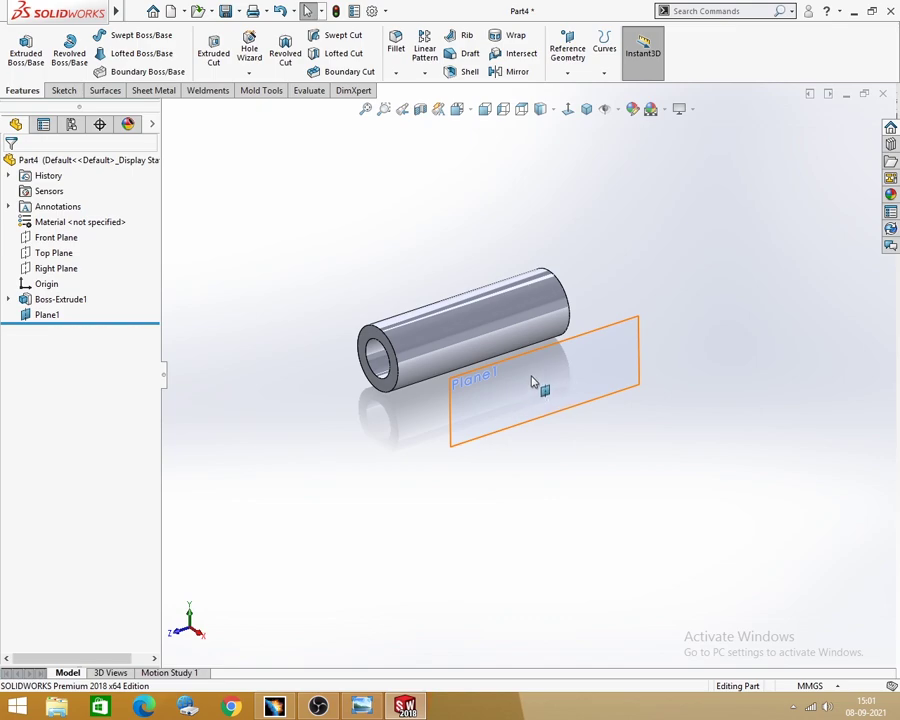
Start a sketch on Plane1 and draw a circle centred on the origin.
click(68, 91)
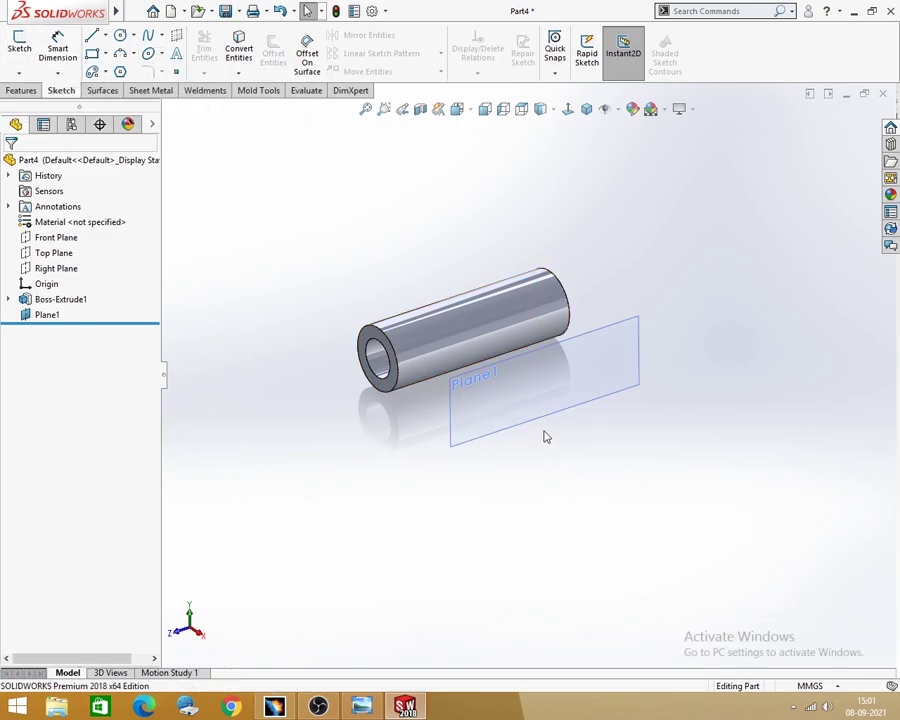
click(544, 380)
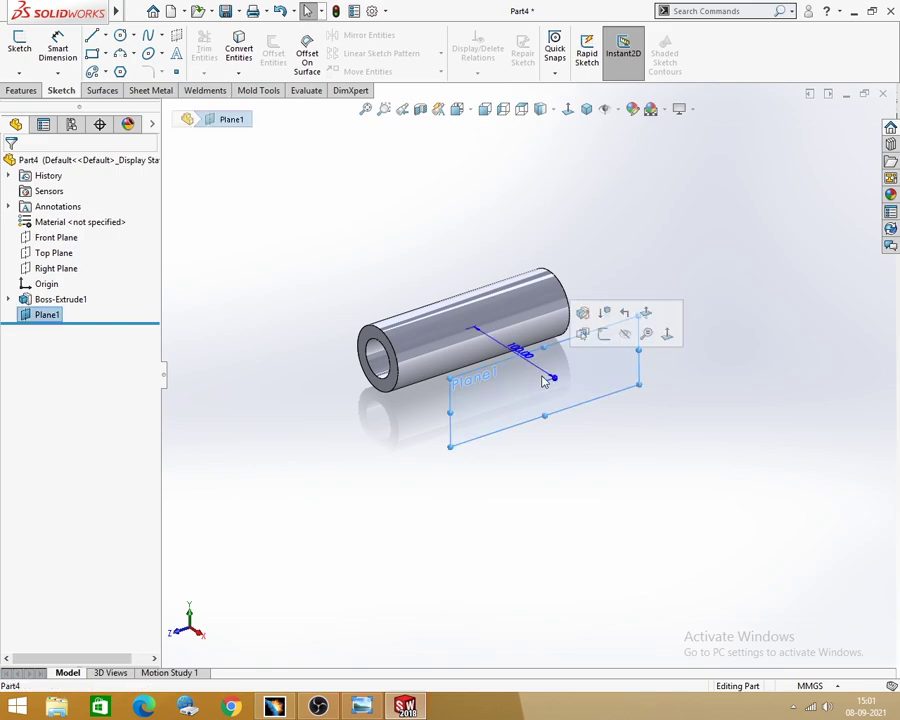
click(604, 337)
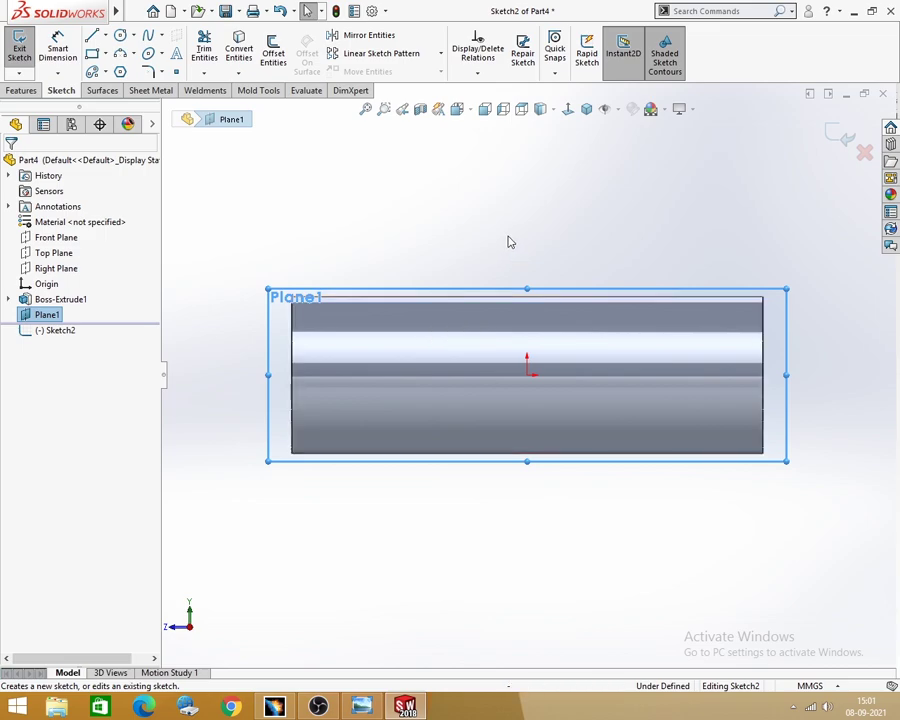
click(504, 240)
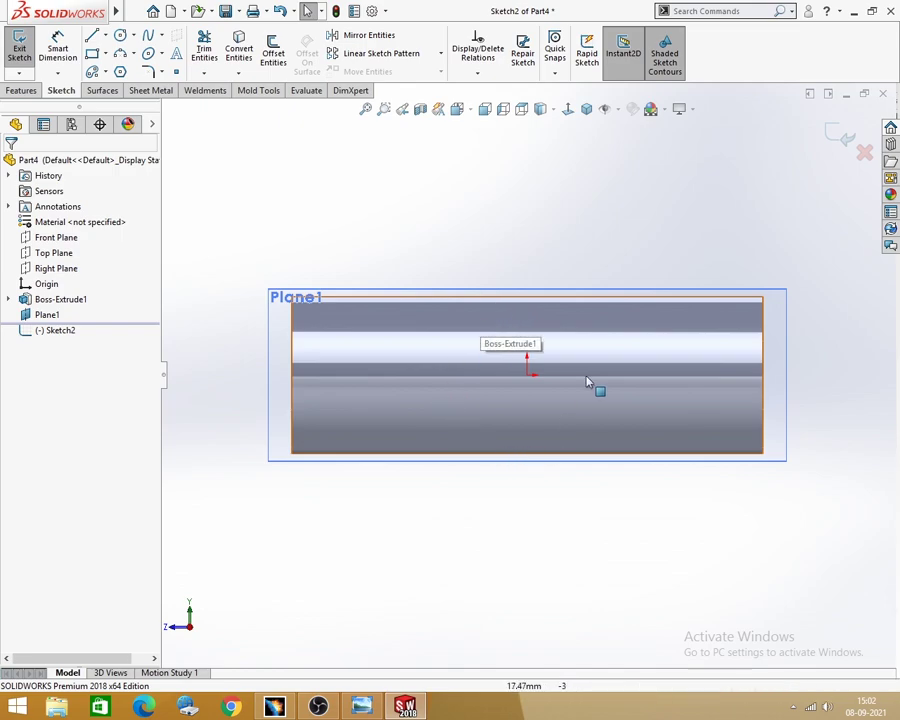
click(120, 35)
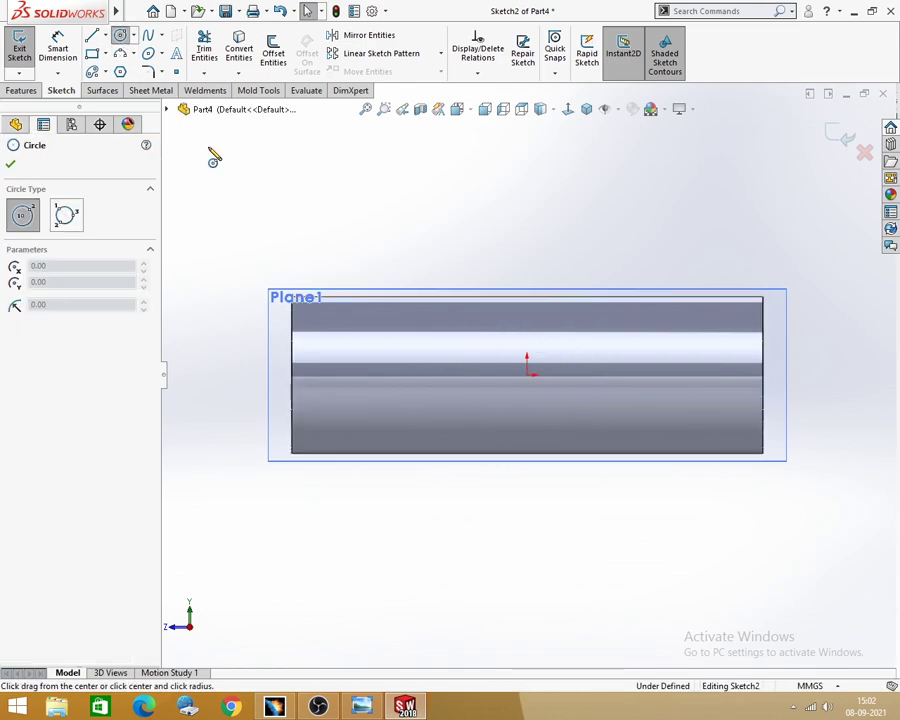
click(527, 375)
click(574, 336)
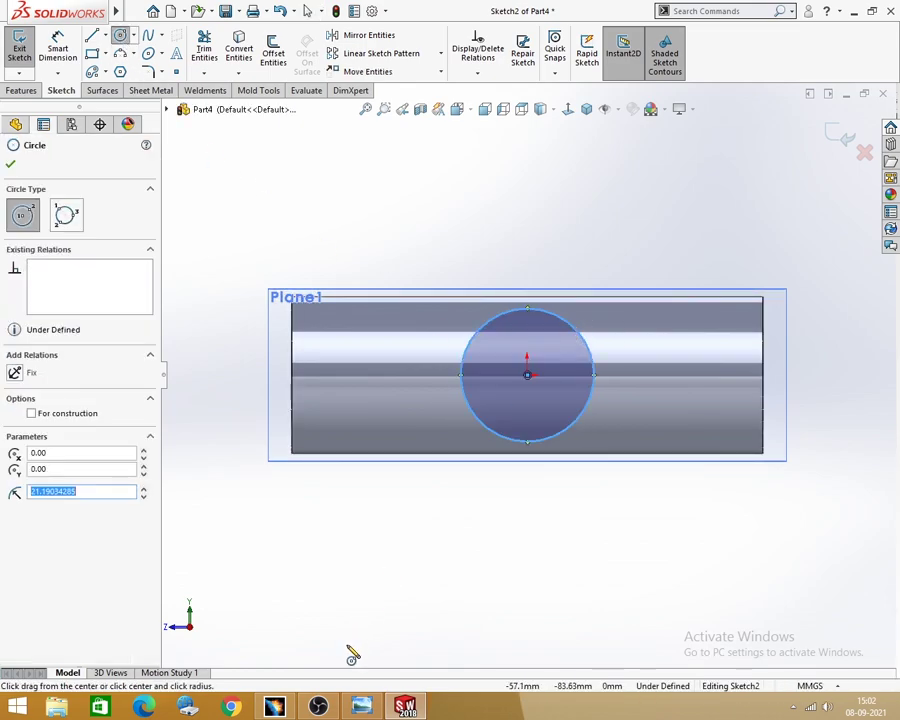
Dimension the circle to 50 mm diameter and exit Sketch2.
click(361, 707)
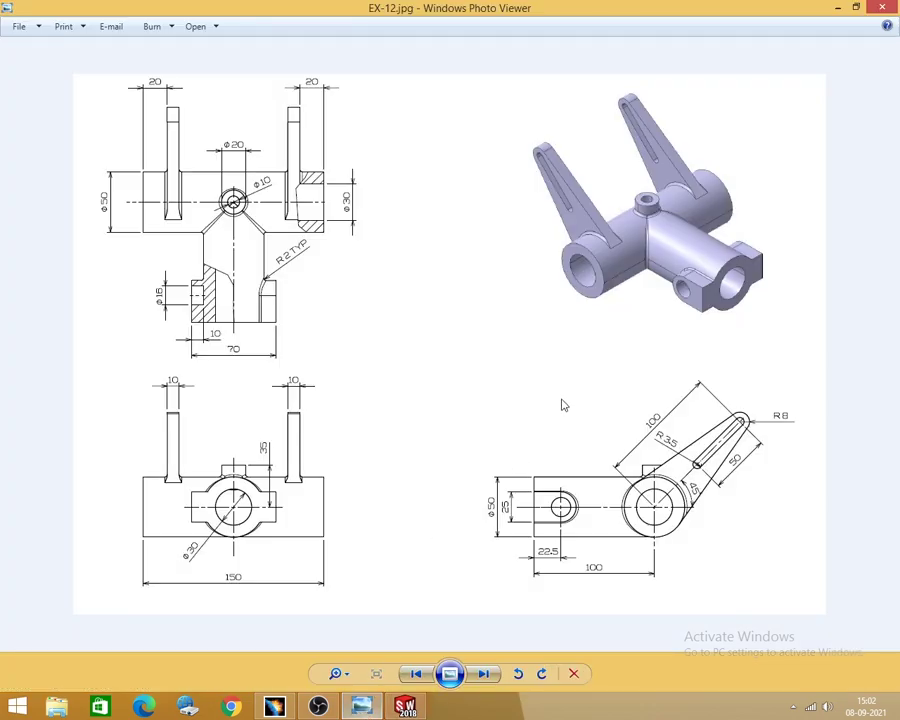
click(837, 7)
click(57, 52)
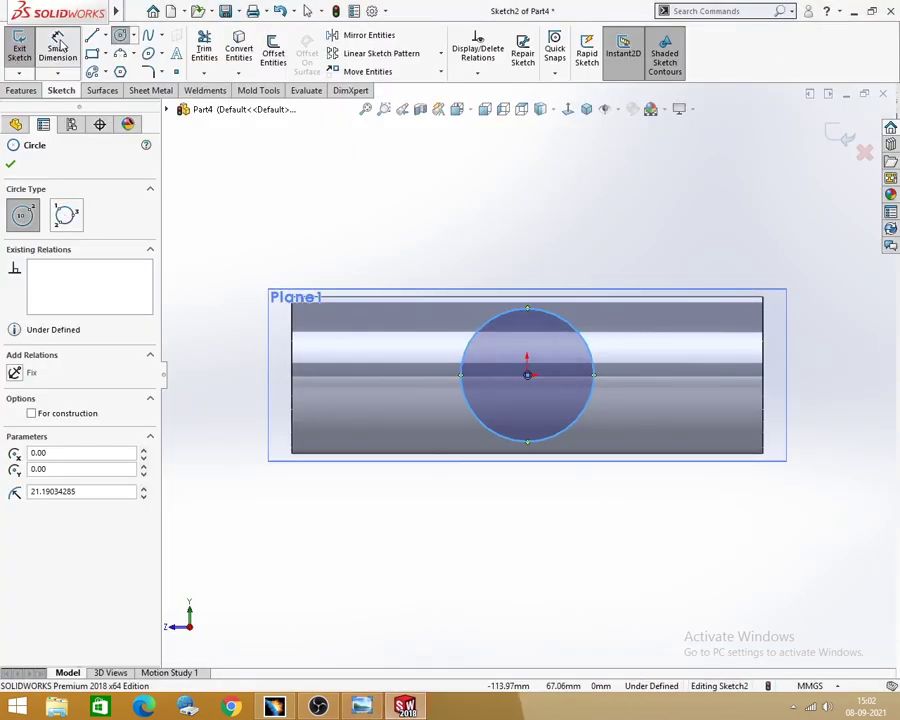
click(586, 337)
click(626, 262)
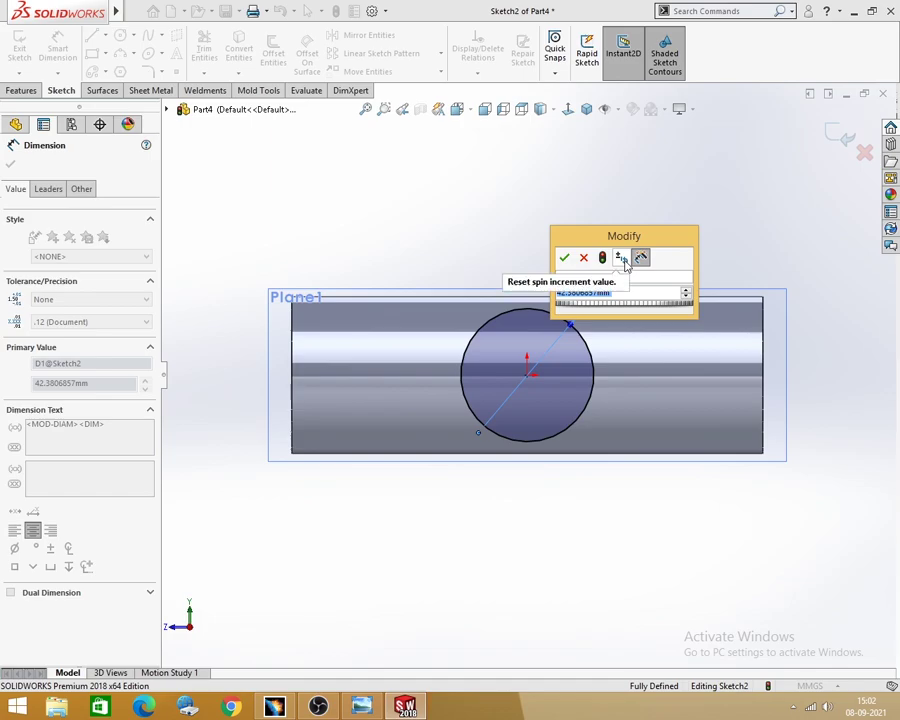
text(50)
key(Return)
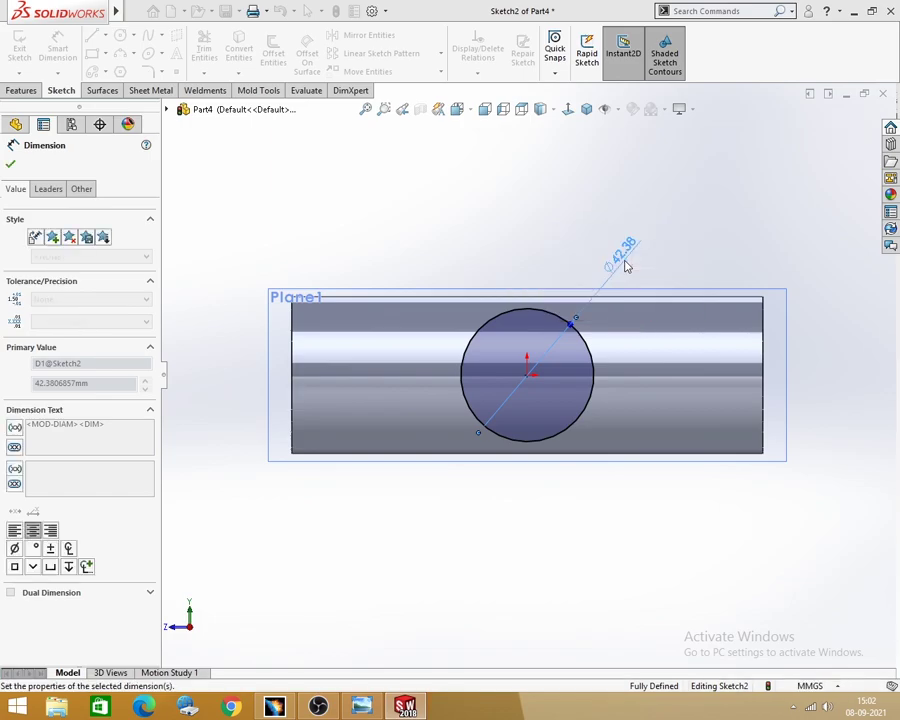
click(845, 138)
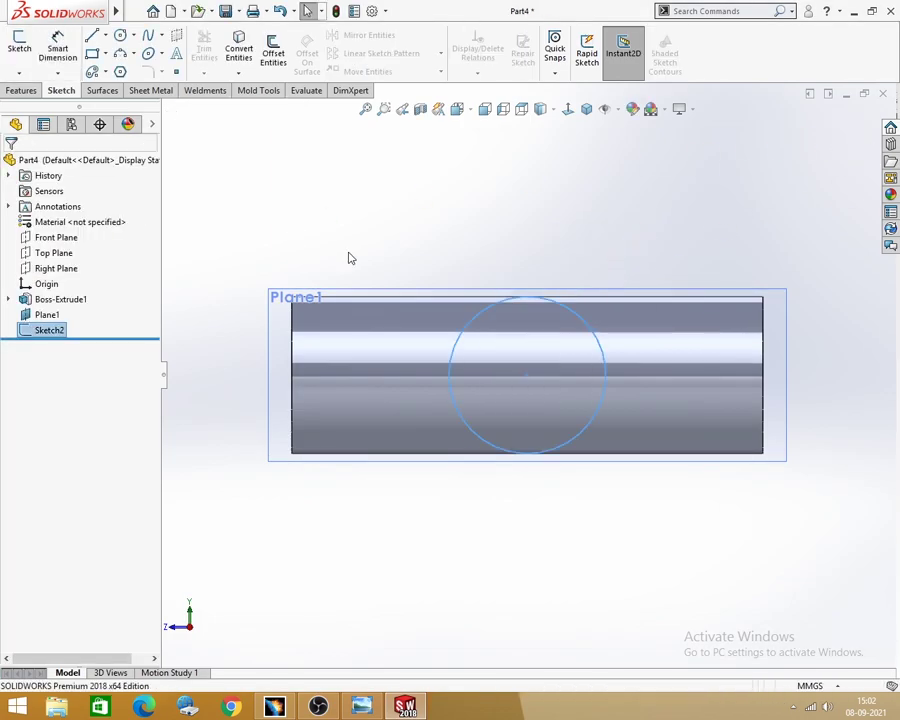
scroll(348, 240, down, 3)
mouse_move(348, 237)
middle_down()
mouse_move(388, 295)
mouse_move(410, 287)
middle_up()
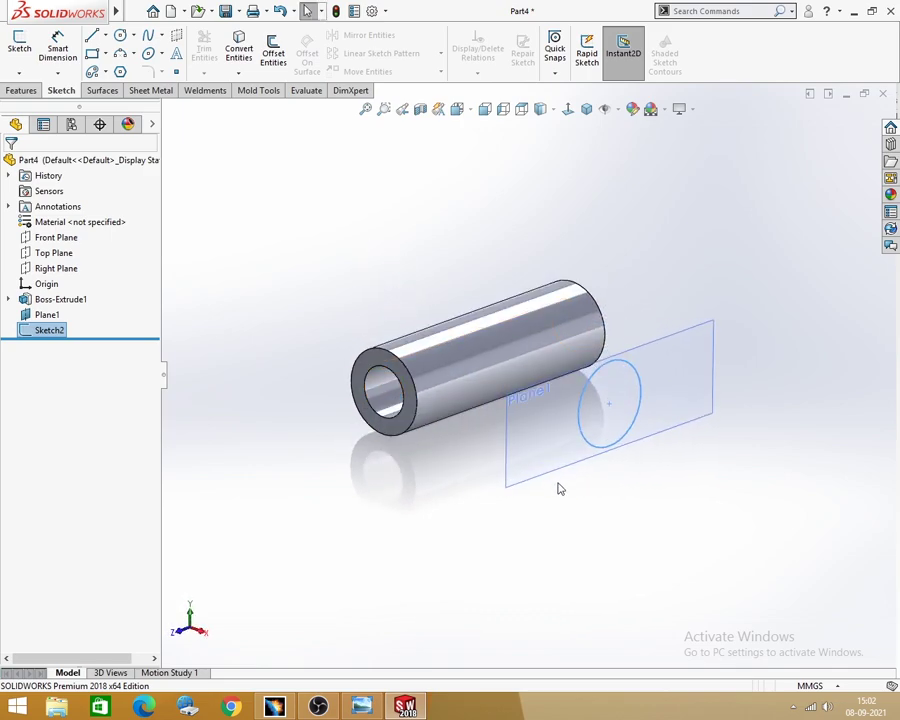
mouse_move(557, 492)
middle_down()
mouse_move(478, 478)
mouse_move(610, 500)
middle_up()
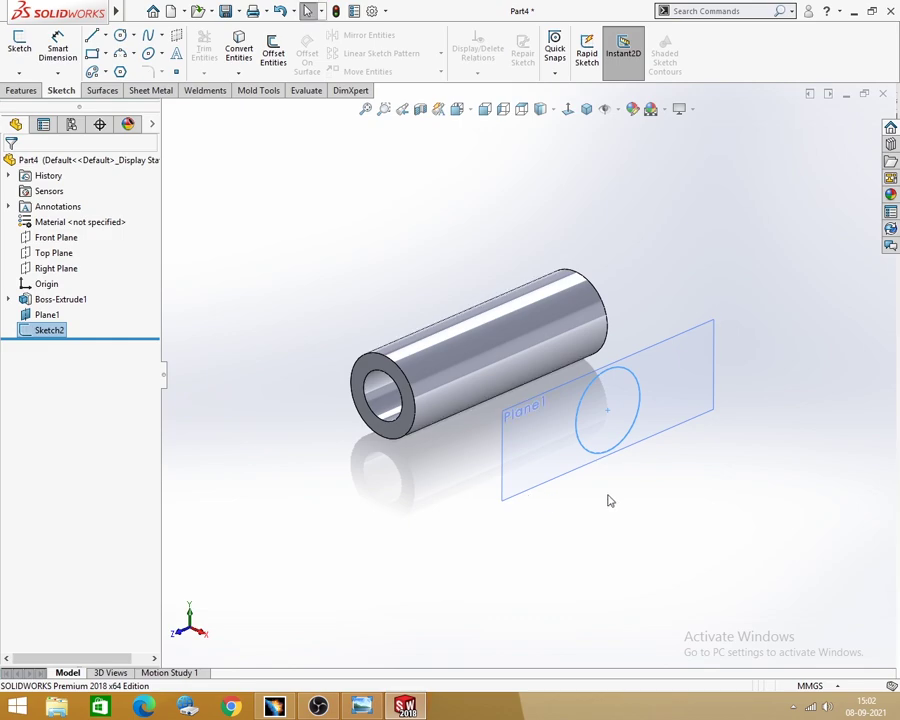
Extrude the Sketch2 circle, flipping the direction toward the tube.
click(20, 90)
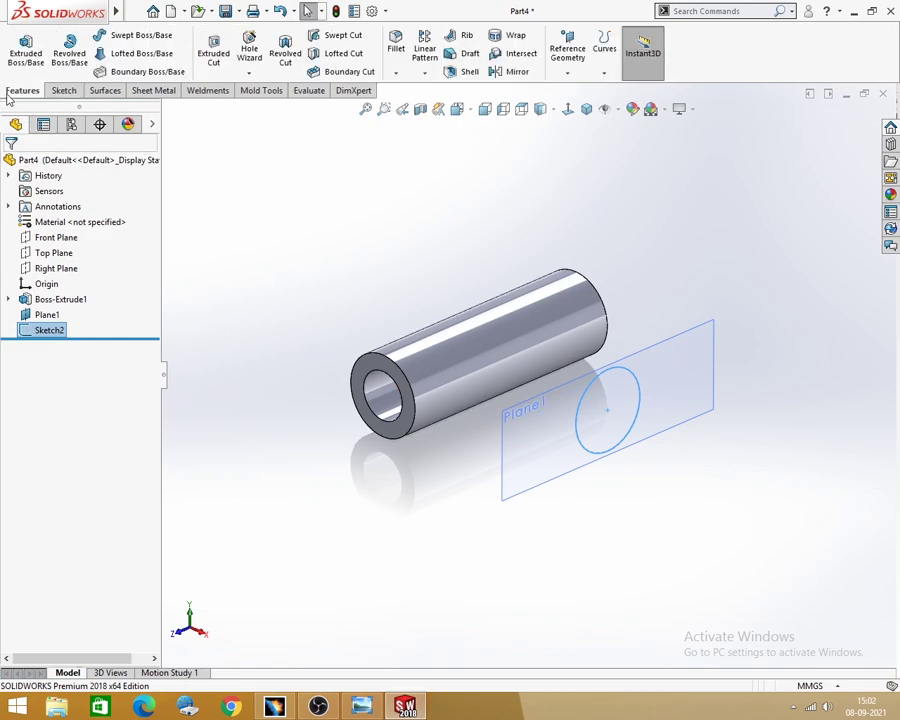
click(25, 48)
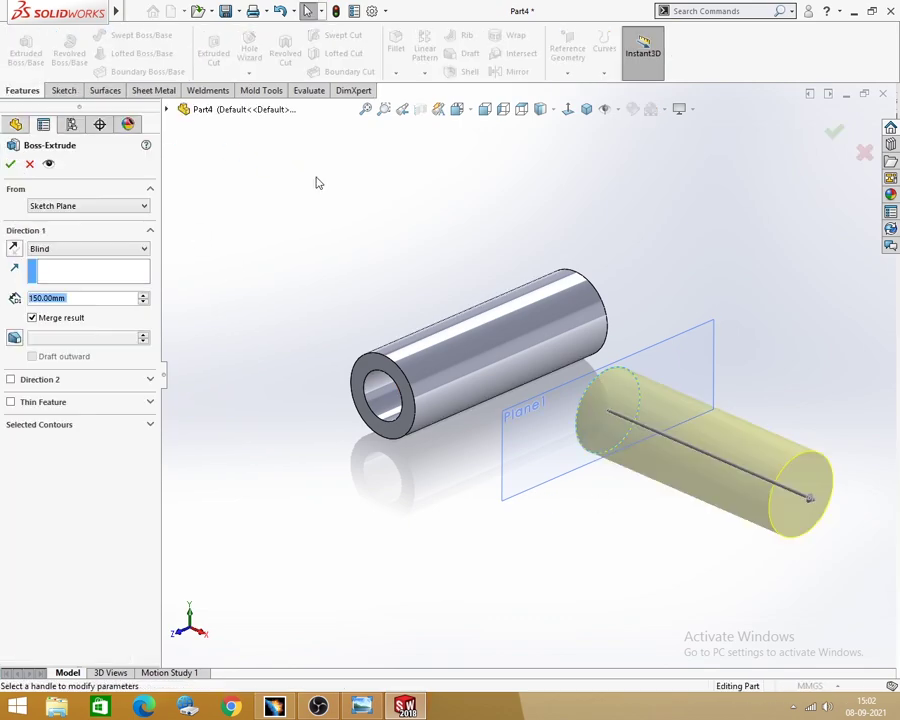
mouse_move(377, 249)
middle_down()
mouse_move(394, 247)
mouse_move(381, 257)
middle_up()
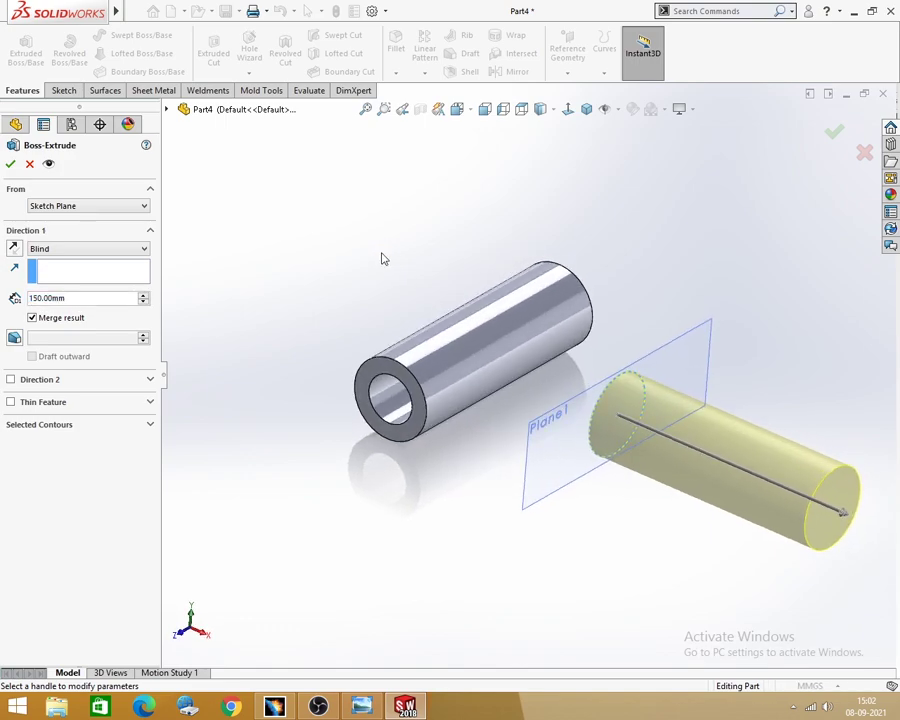
scroll(379, 253, down, 2)
scroll(673, 498, up, 1)
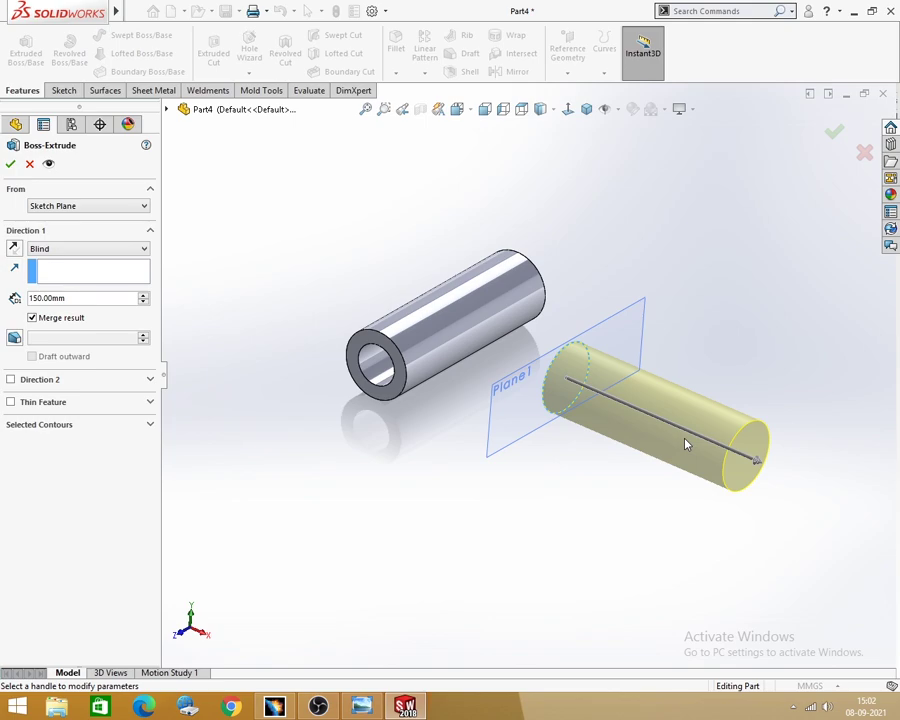
middle_drag(684, 440, 616, 276)
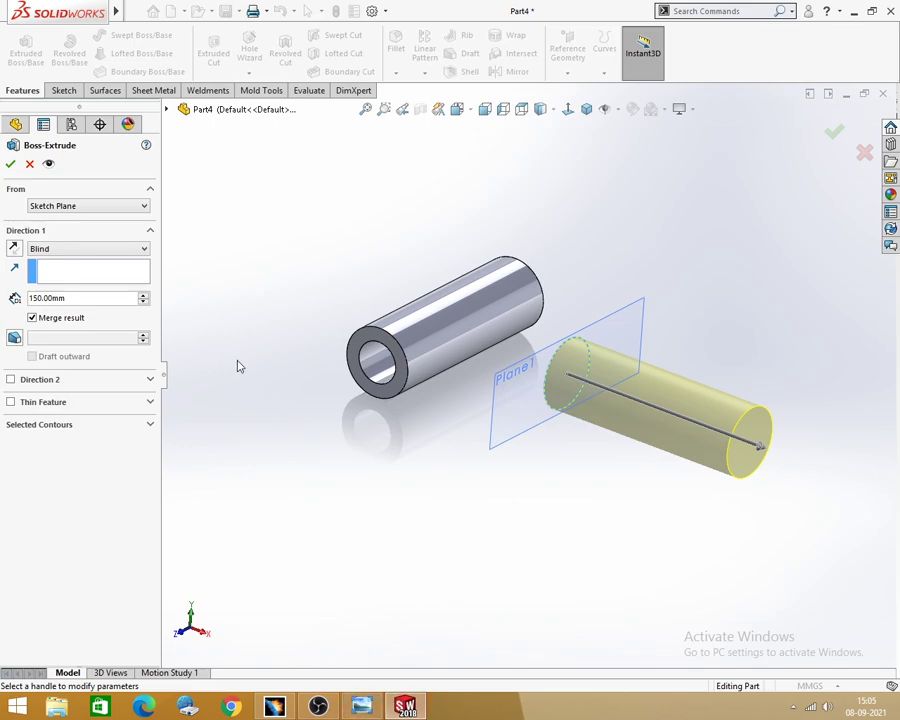
click(14, 249)
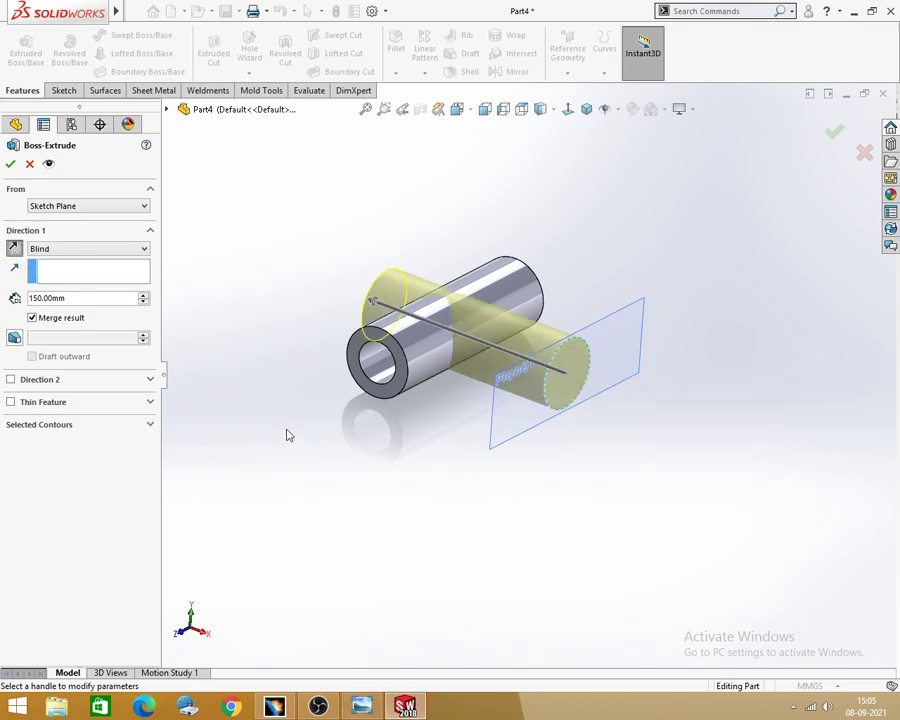
scroll(325, 400, down, 2)
mouse_move(321, 422)
middle_down()
mouse_move(333, 380)
mouse_move(330, 408)
mouse_move(300, 395)
middle_up()
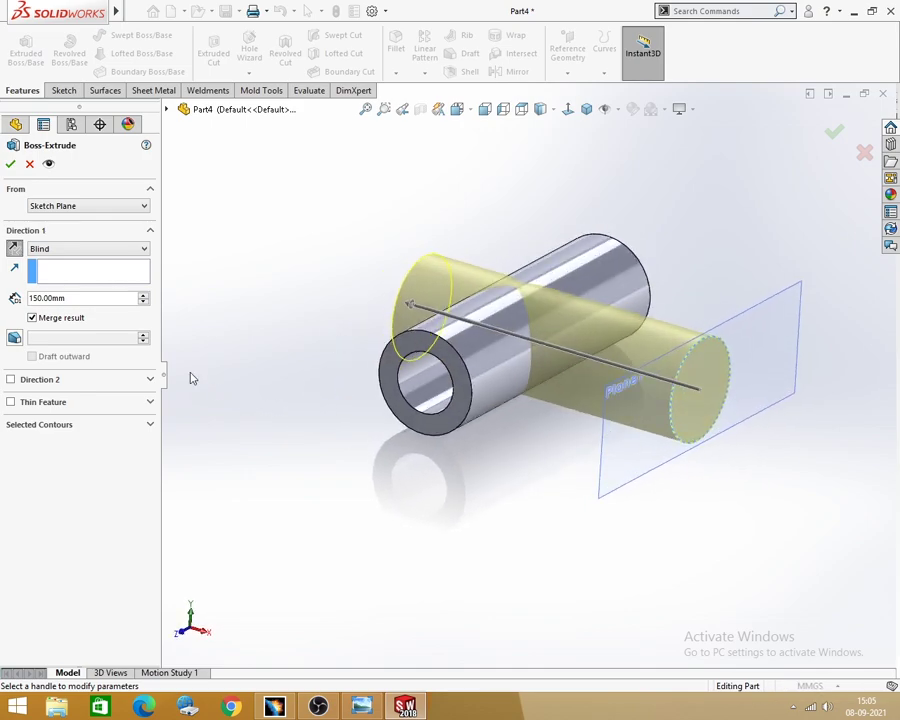
Set the end condition to Up To Next and confirm Boss-Extrude2.
click(146, 252)
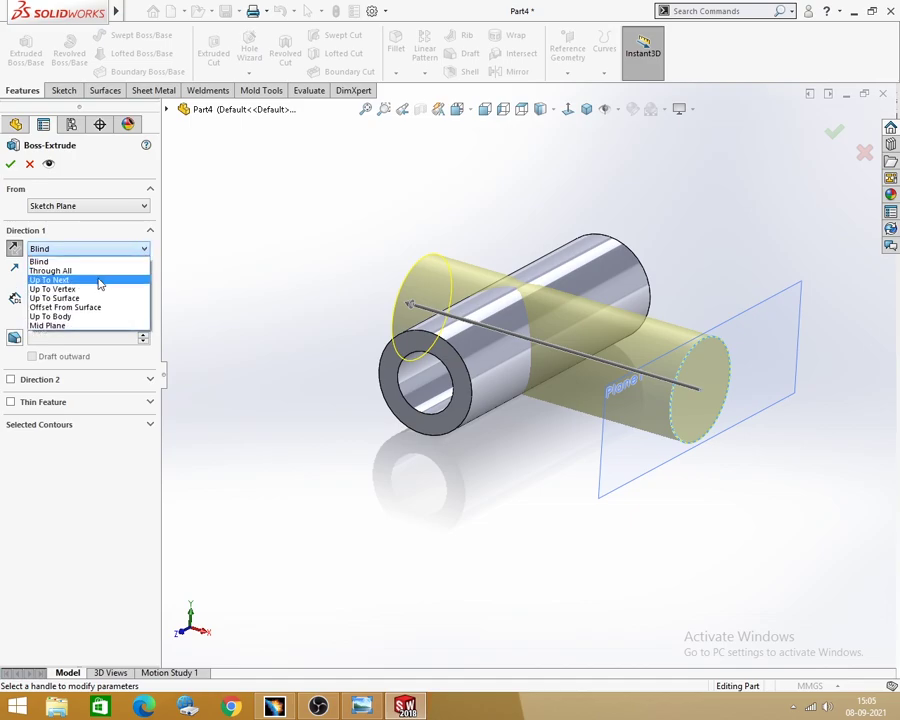
click(99, 280)
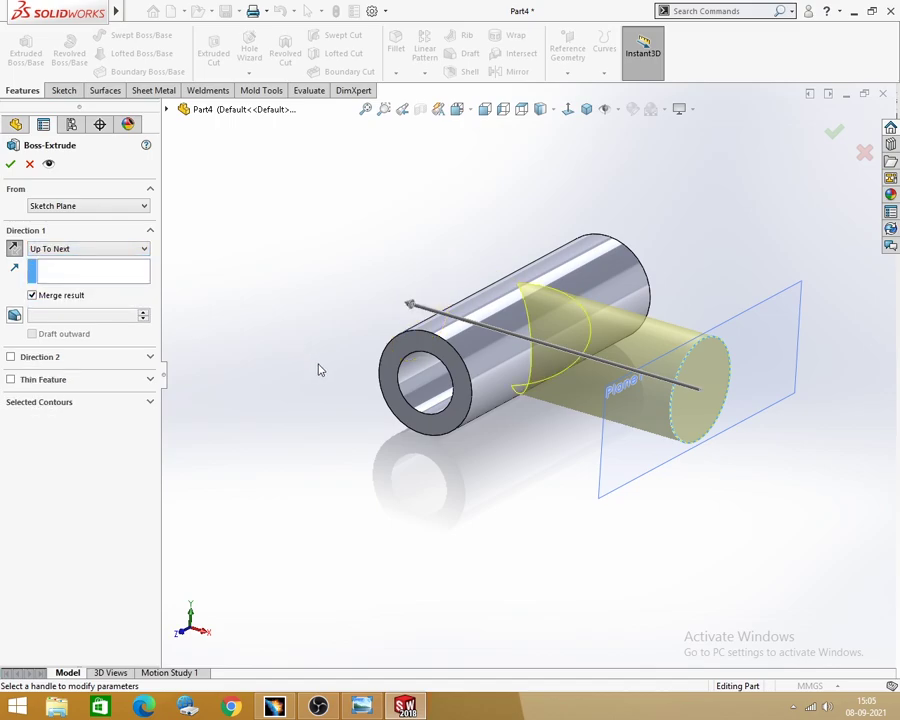
middle_drag(318, 370, 310, 371)
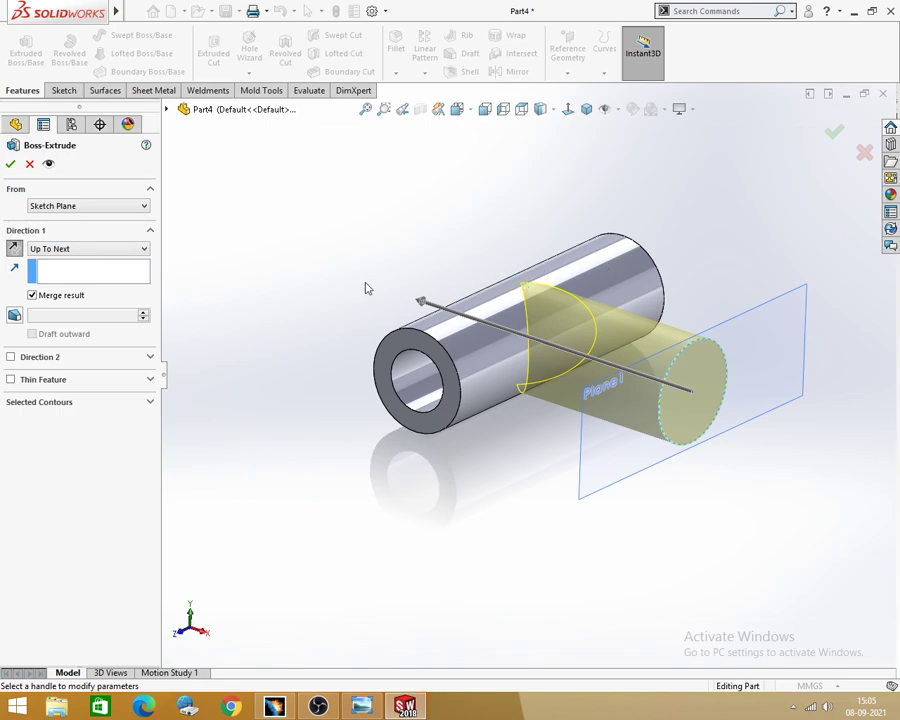
click(10, 164)
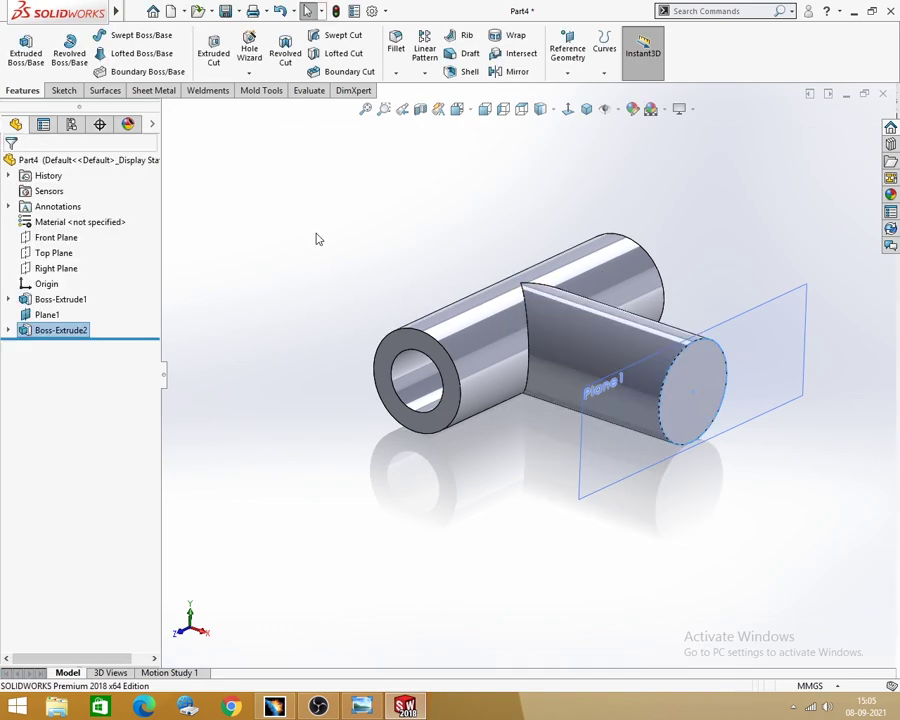
click(361, 706)
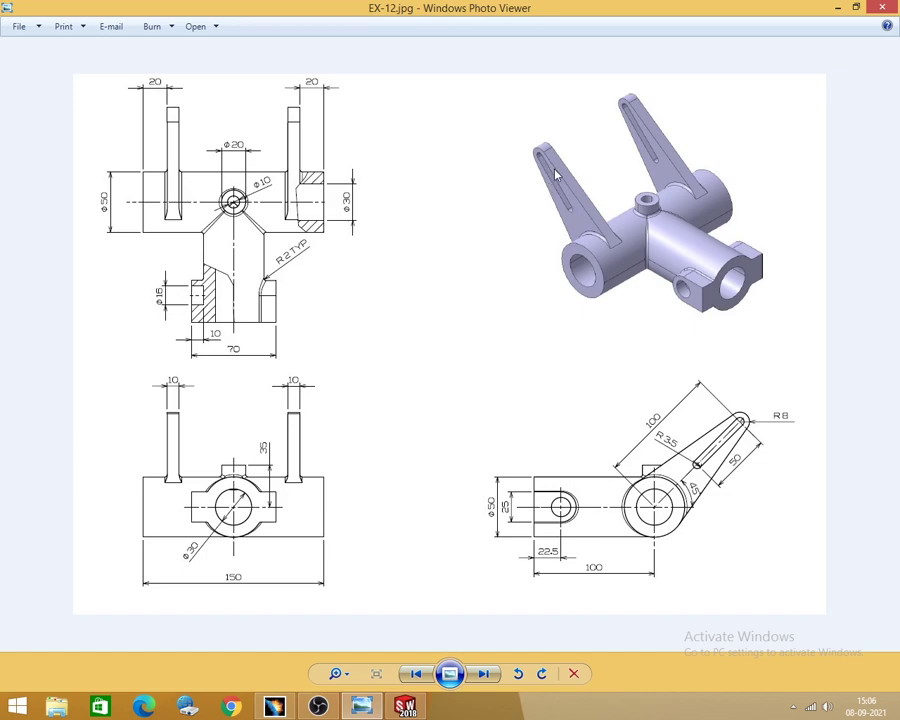
Hide Plane1.
click(837, 8)
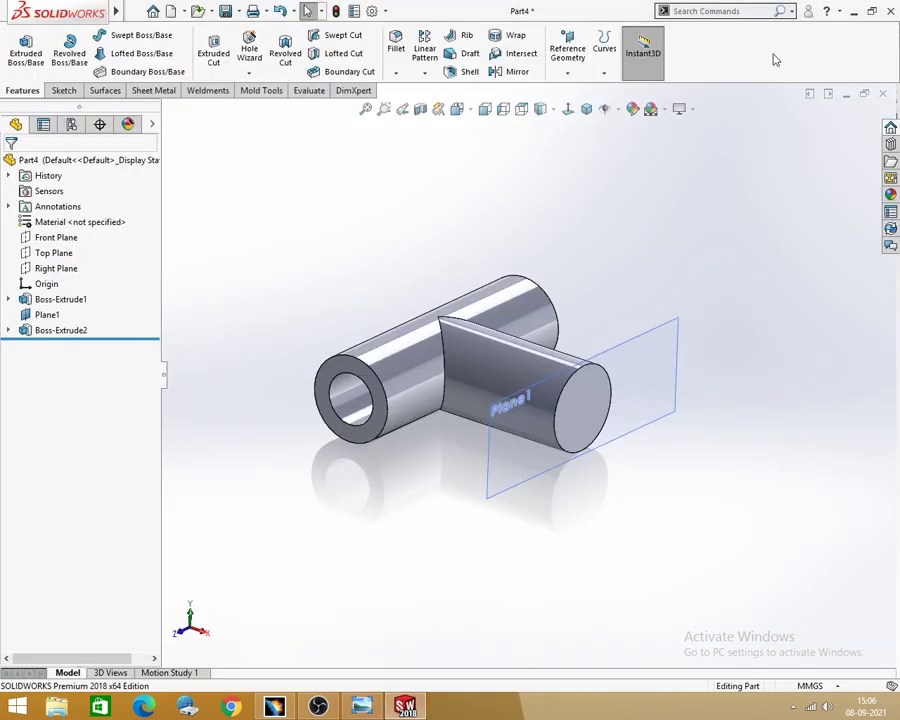
middle_drag(662, 263, 645, 277)
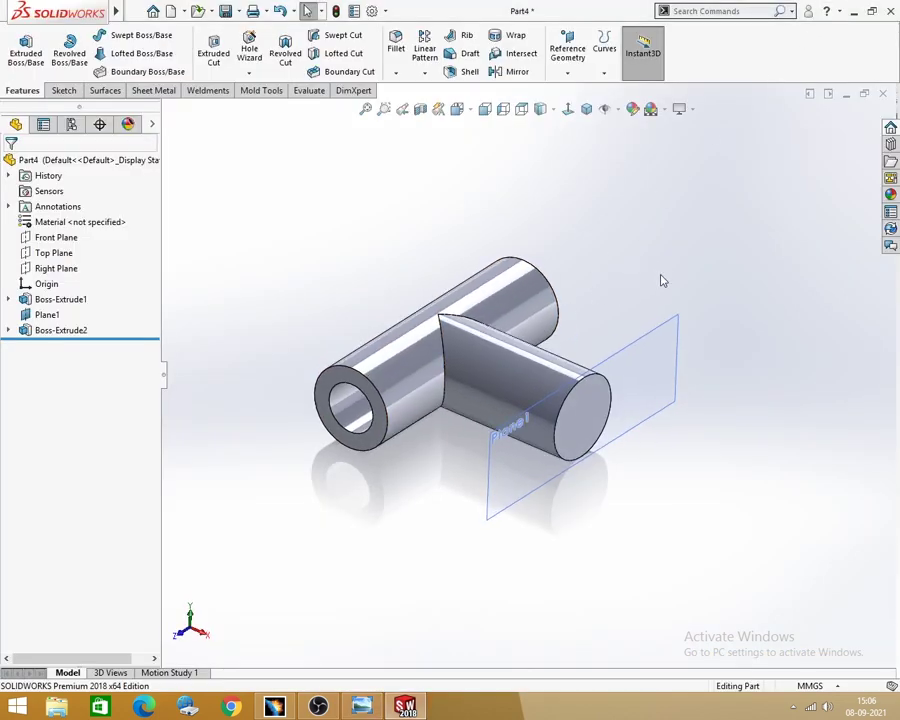
scroll(490, 400, down, 2)
scroll(511, 401, down, 2)
middle_drag(511, 401, 538, 416)
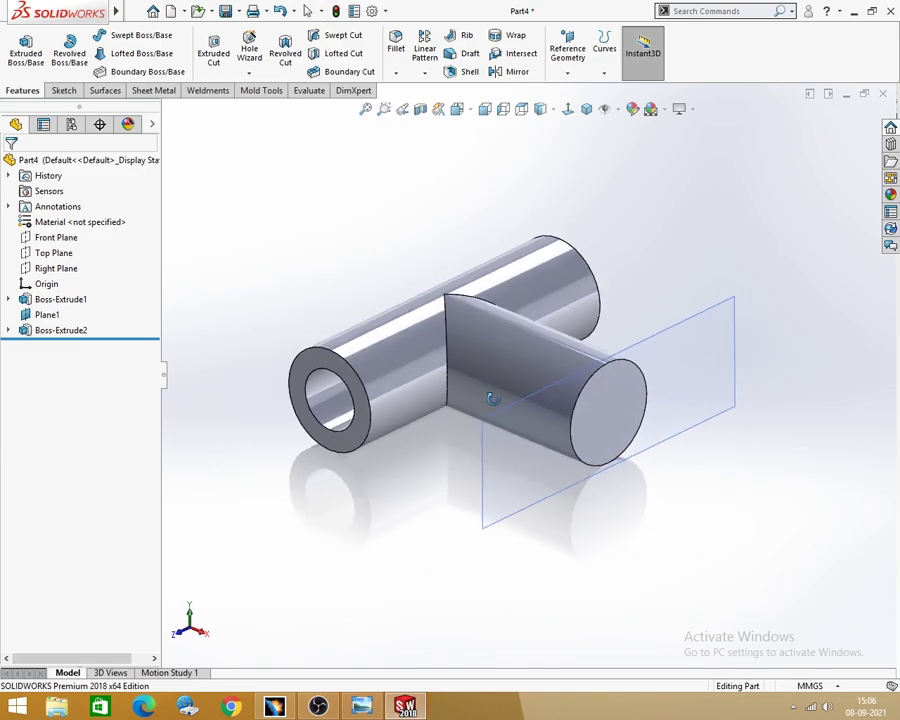
click(731, 346)
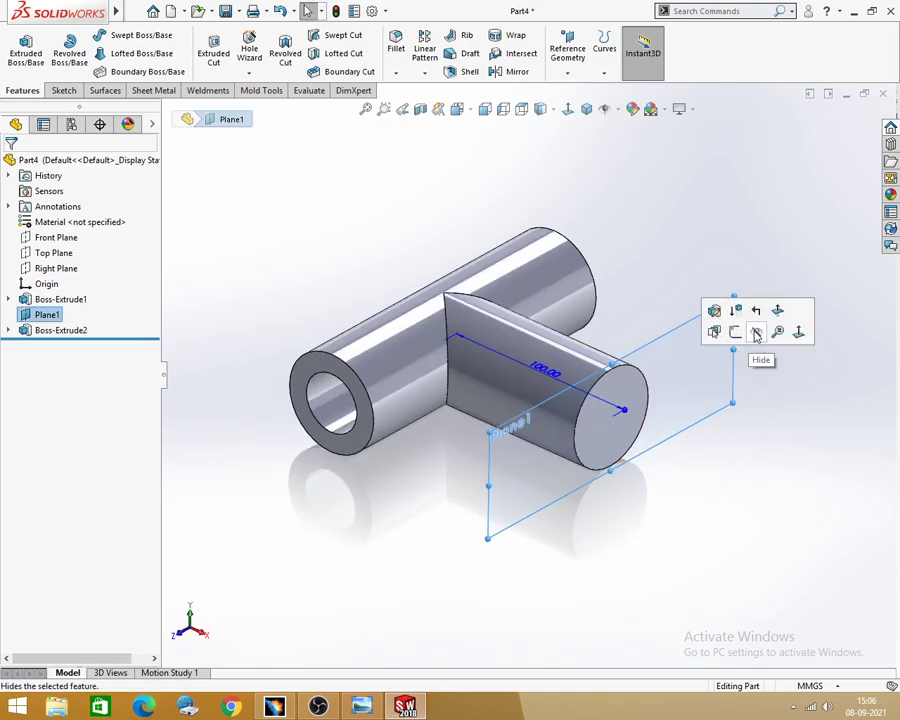
click(756, 331)
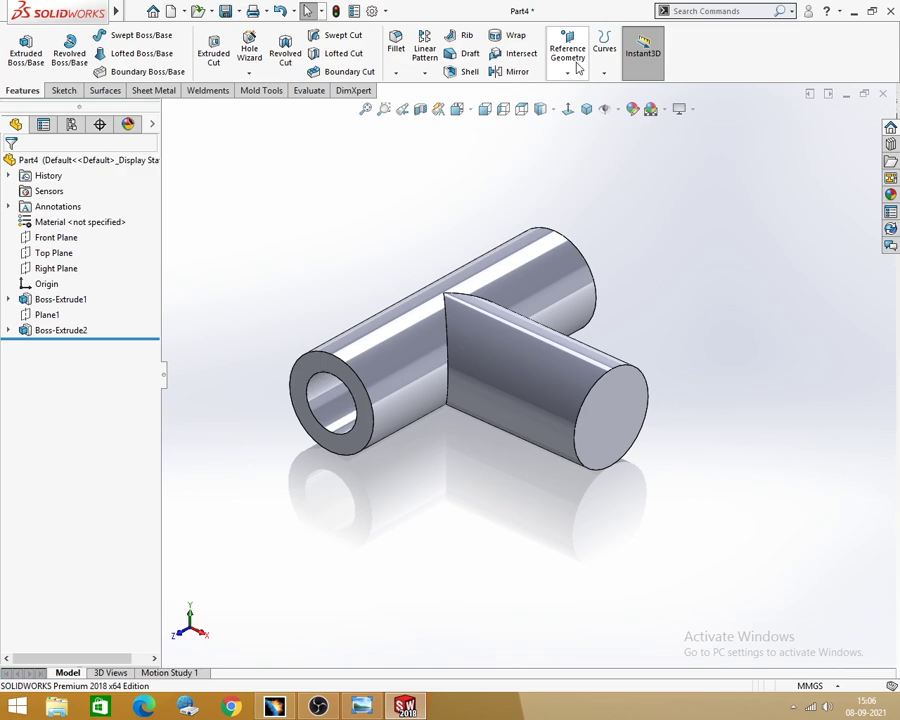
Create Plane2 offset 10 mm from the tube's end face, with the offset flipped.
click(577, 67)
click(578, 90)
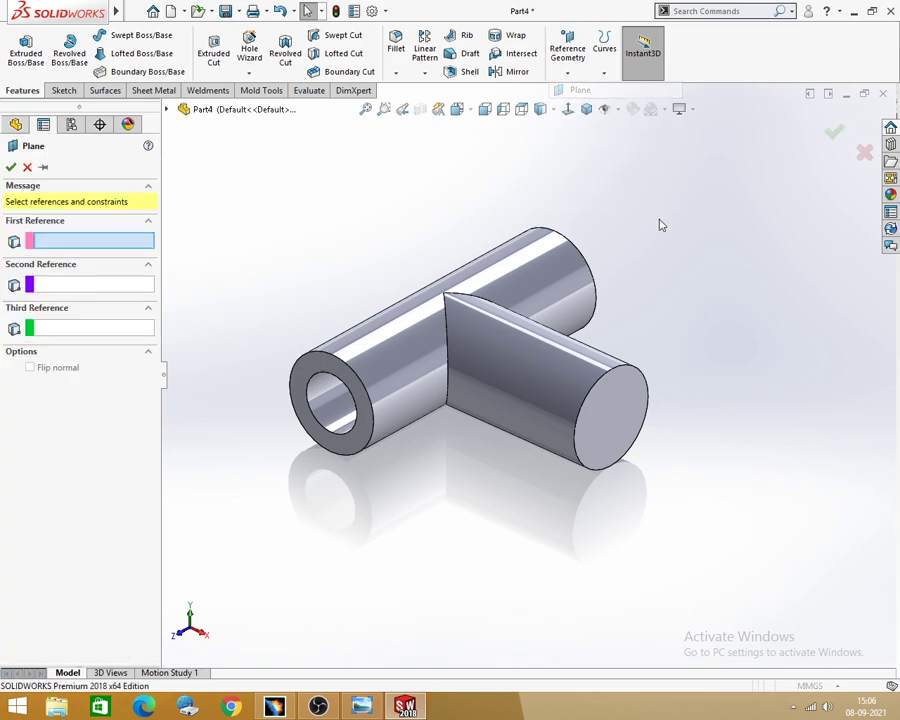
click(318, 369)
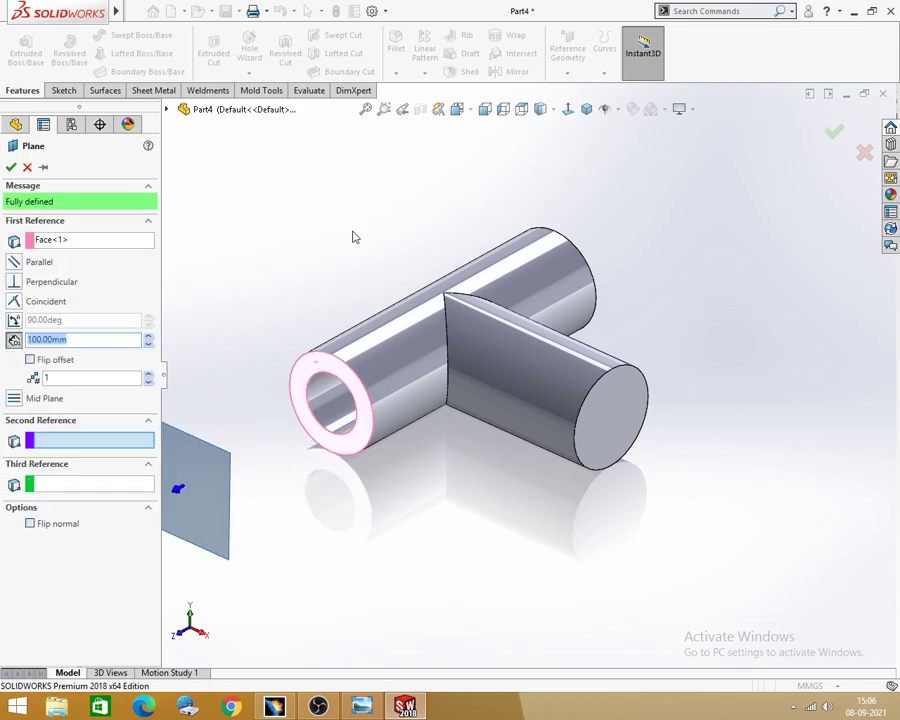
text(f)
text(10)
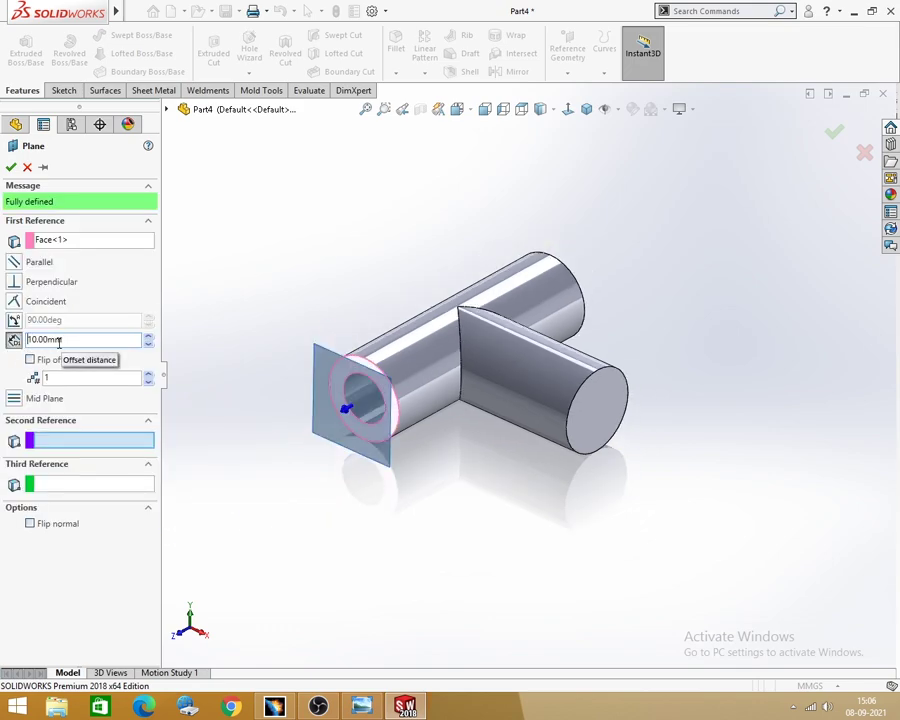
middle_drag(456, 504, 388, 494)
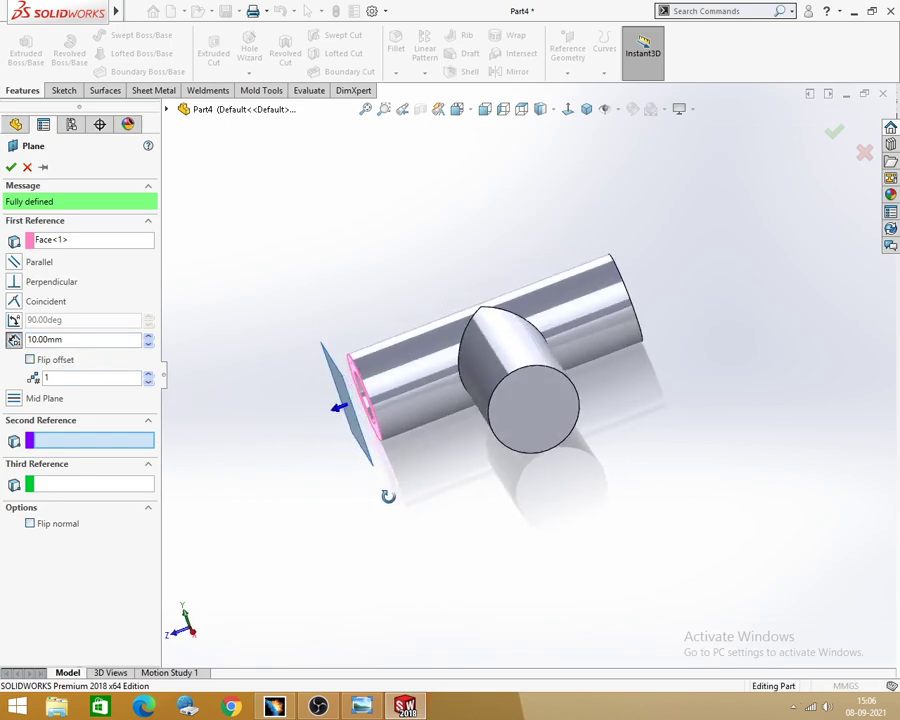
click(31, 360)
middle_drag(300, 514, 20, 358)
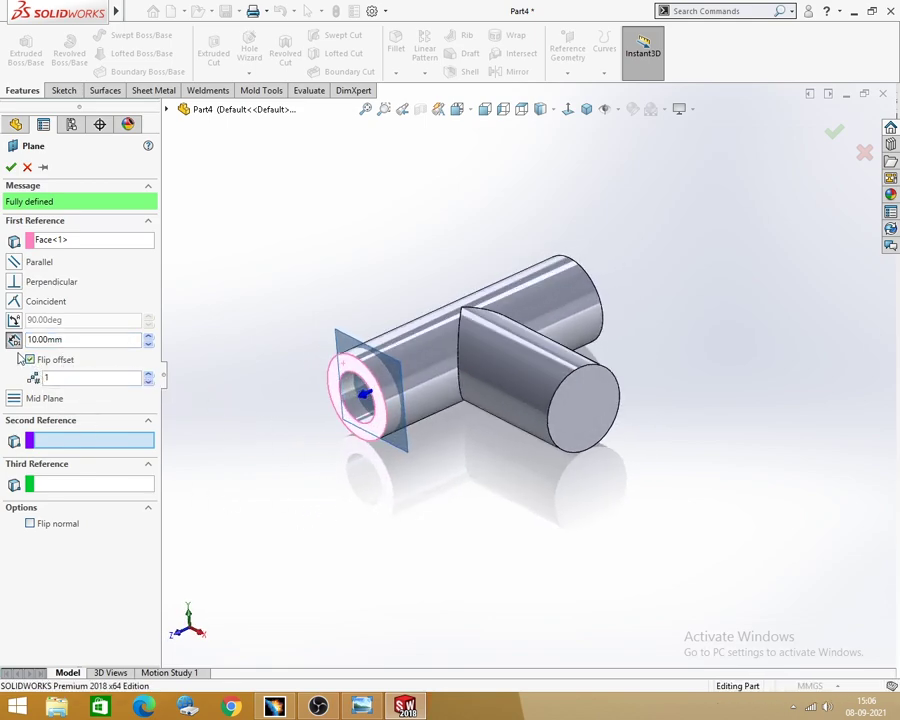
mouse_move(322, 477)
middle_down()
mouse_move(327, 428)
mouse_move(317, 454)
mouse_move(349, 459)
middle_up()
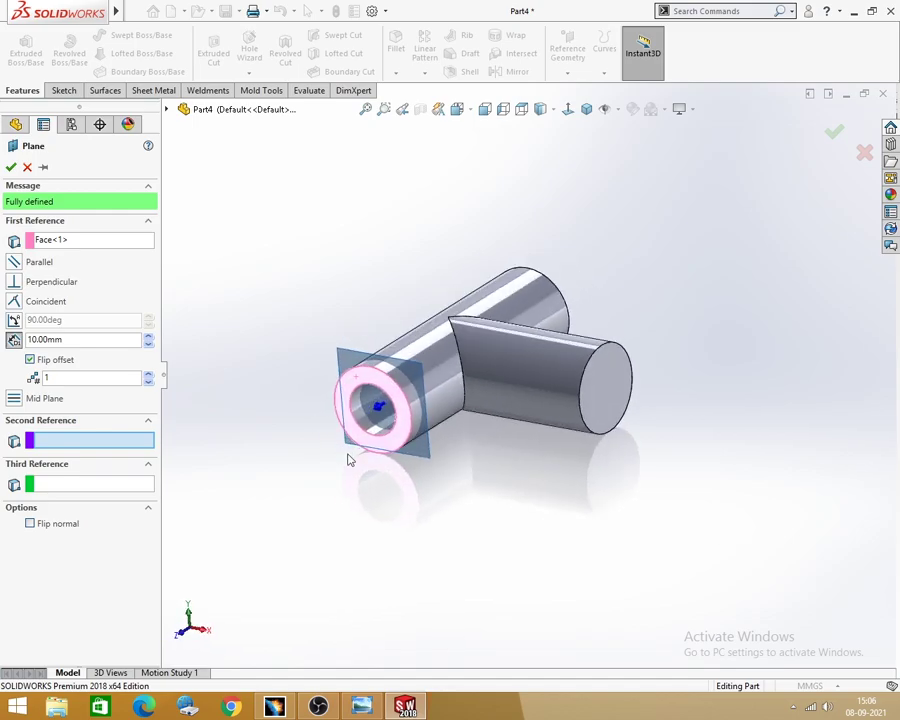
click(12, 168)
Drag Plane2's handles outward toward the upper left, right and lower right.
scroll(330, 410, down, 2)
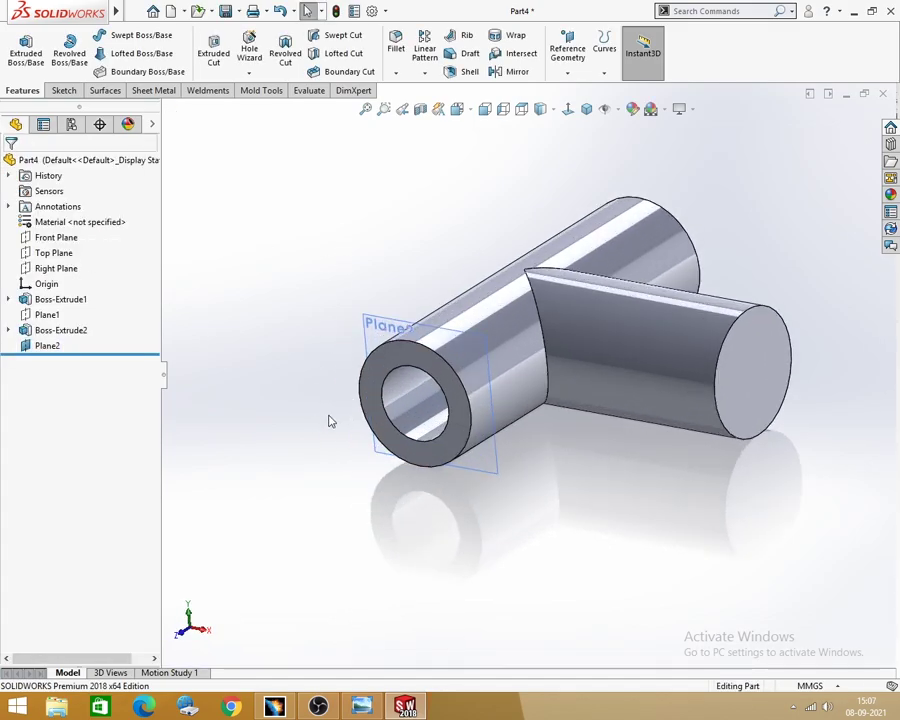
mouse_move(341, 417)
middle_down()
mouse_move(372, 382)
mouse_move(379, 401)
middle_up()
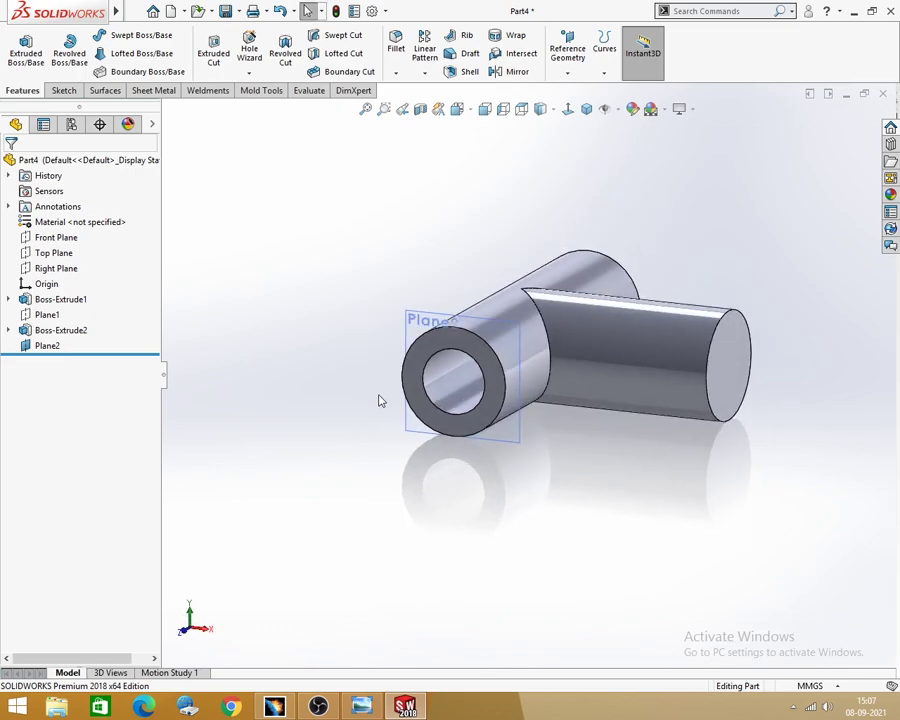
click(511, 445)
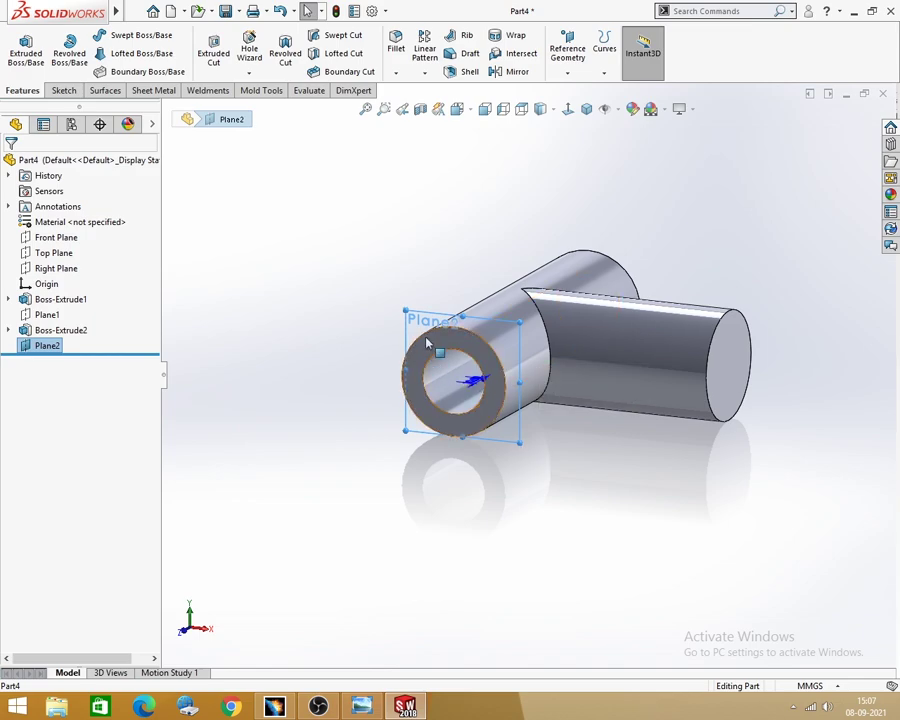
drag(404, 309, 313, 208)
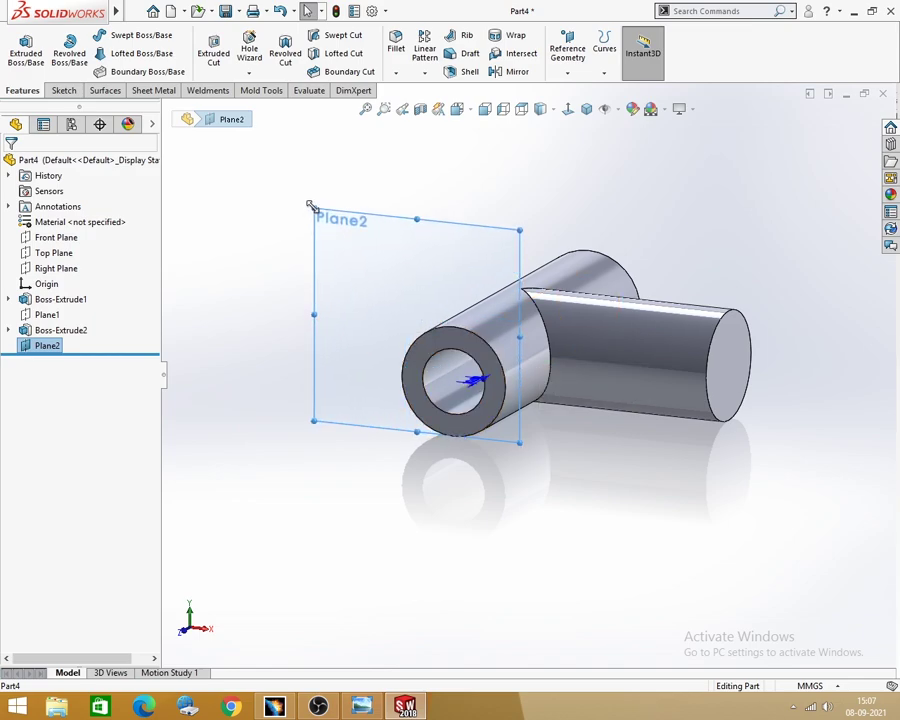
click(566, 557)
click(516, 448)
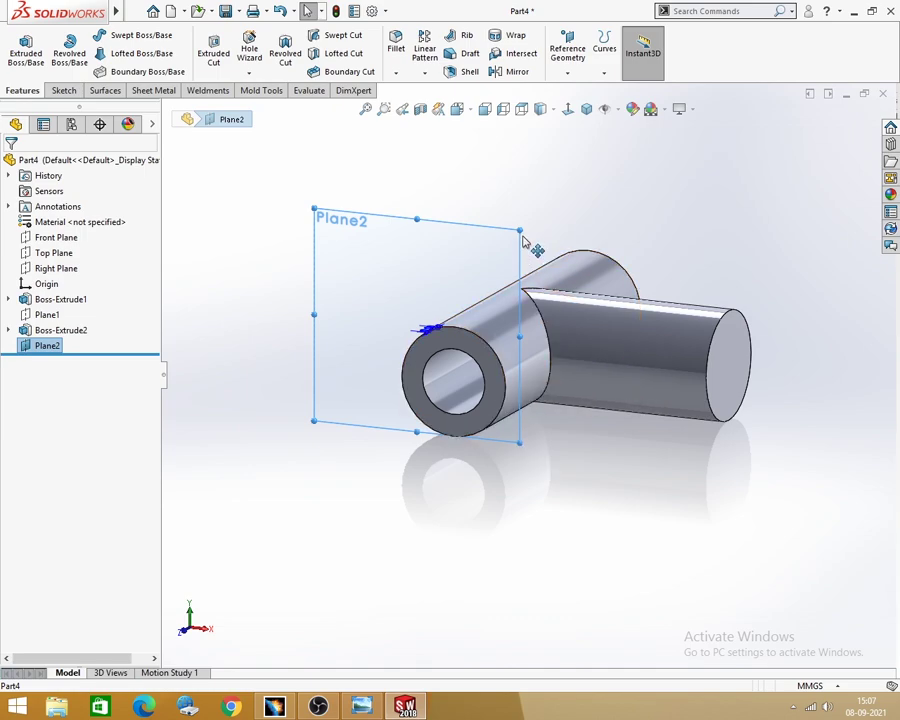
drag(527, 232, 539, 231)
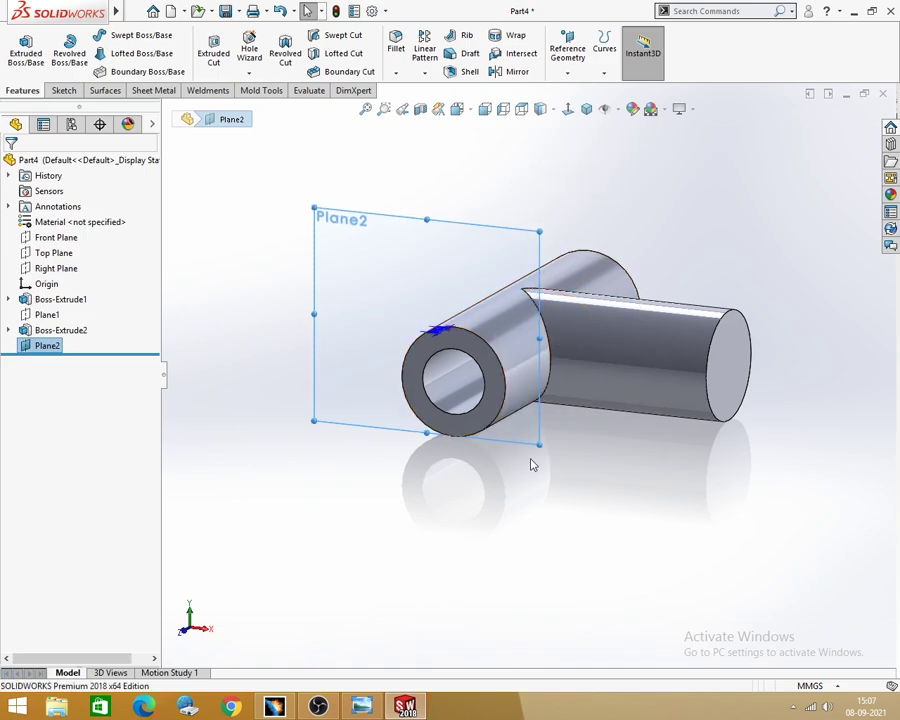
drag(540, 447, 583, 531)
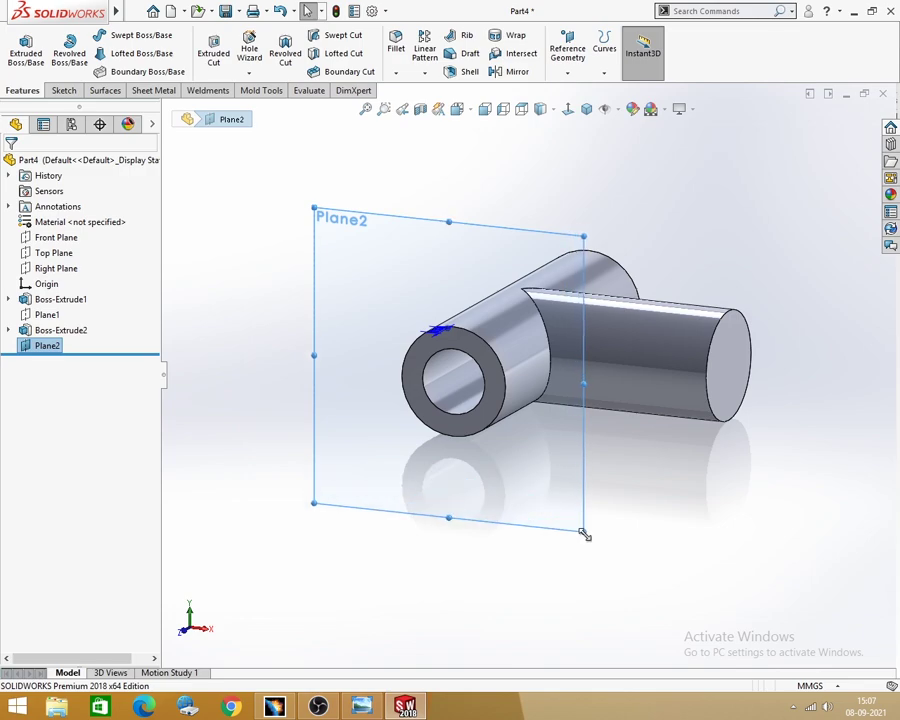
click(670, 562)
mouse_move(512, 508)
middle_down()
mouse_move(534, 478)
mouse_move(558, 488)
mouse_move(528, 482)
mouse_move(560, 489)
mouse_move(514, 490)
mouse_move(500, 506)
mouse_move(569, 378)
mouse_move(487, 380)
mouse_move(370, 410)
mouse_move(454, 428)
mouse_move(443, 375)
mouse_move(420, 380)
middle_up()
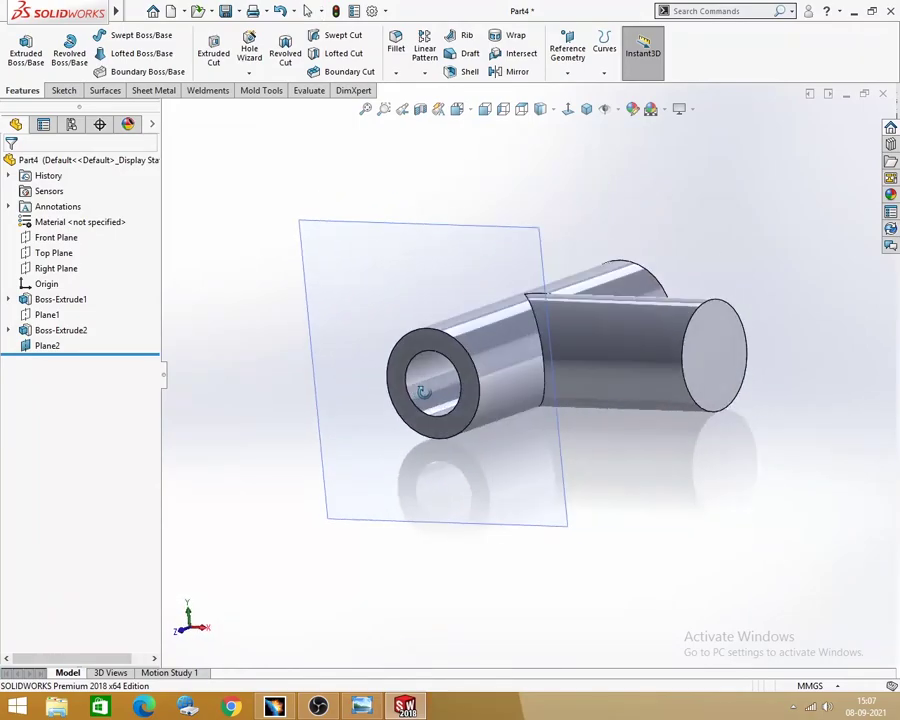
Start a new sketch (Sketch3) on Plane2.
click(63, 91)
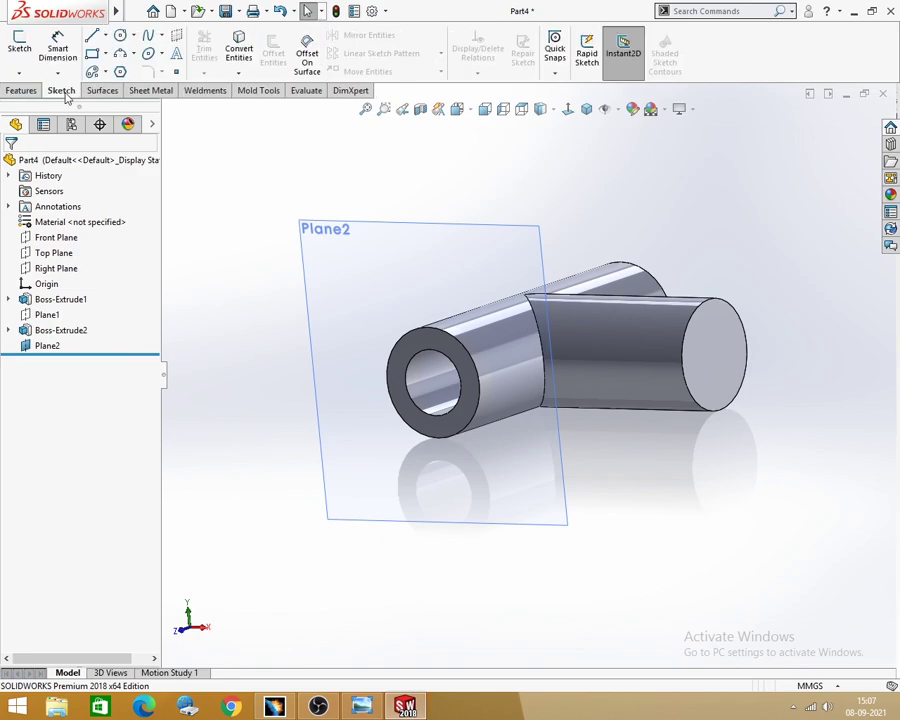
click(19, 44)
click(398, 270)
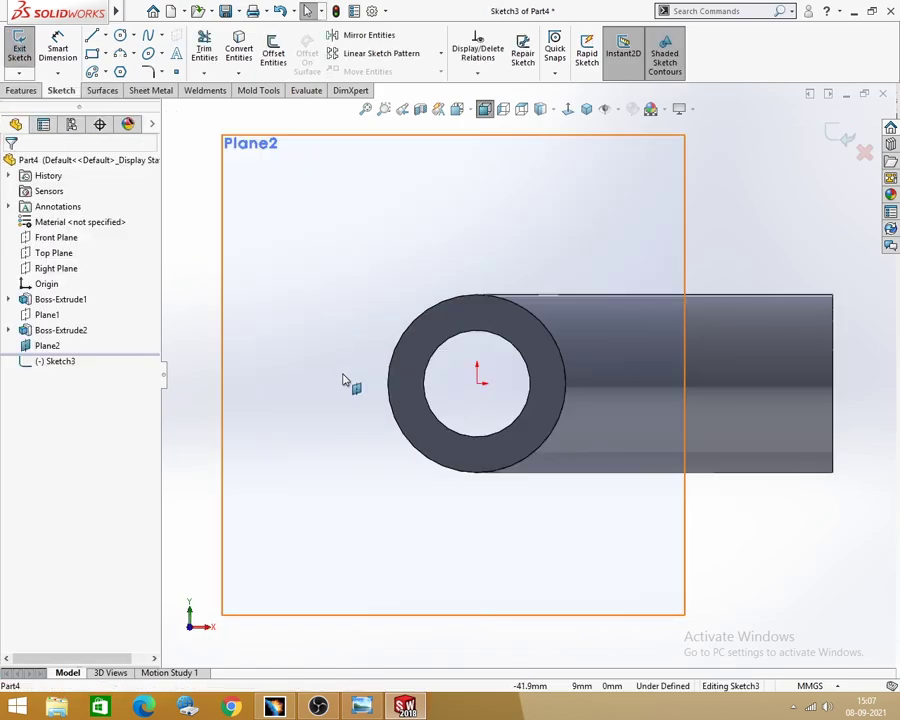
scroll(355, 405, up, 3)
scroll(420, 440, up, 2)
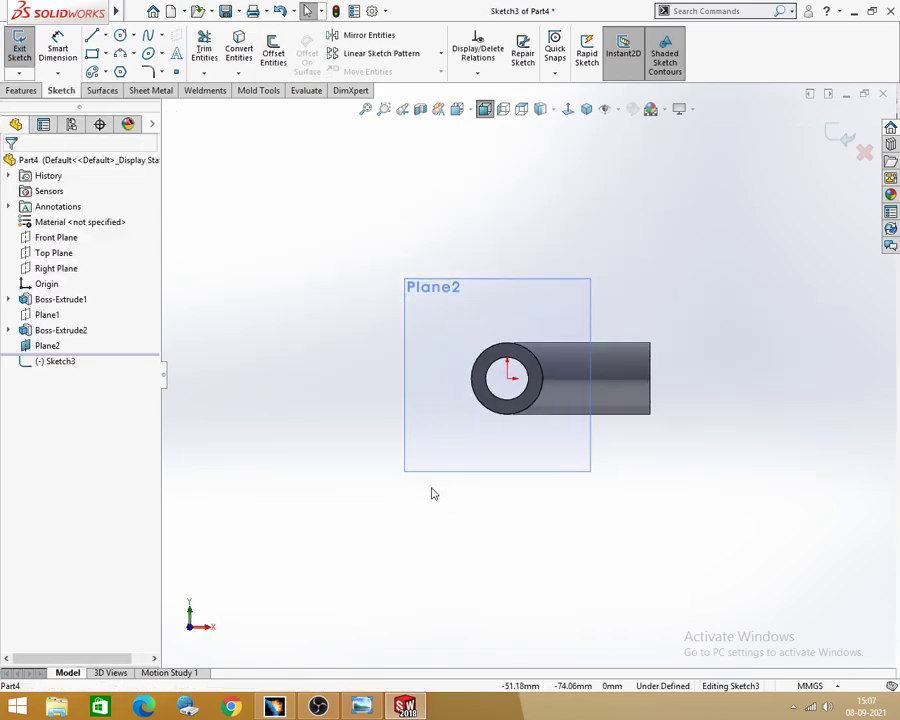
Check the EX-12 reference drawing and orient the view normal to Sketch3.
click(361, 706)
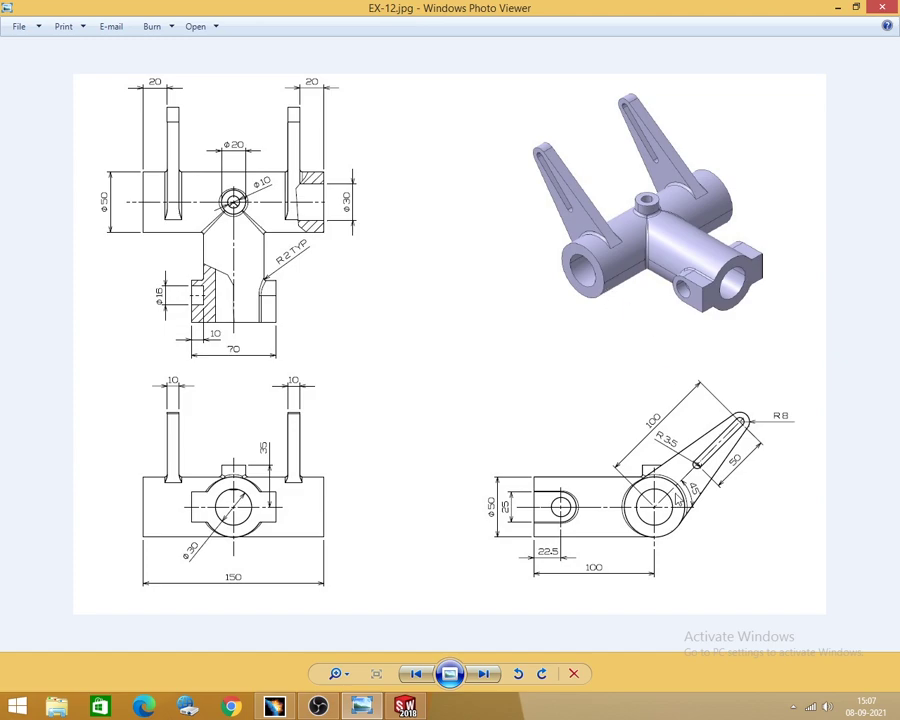
click(837, 8)
click(58, 364)
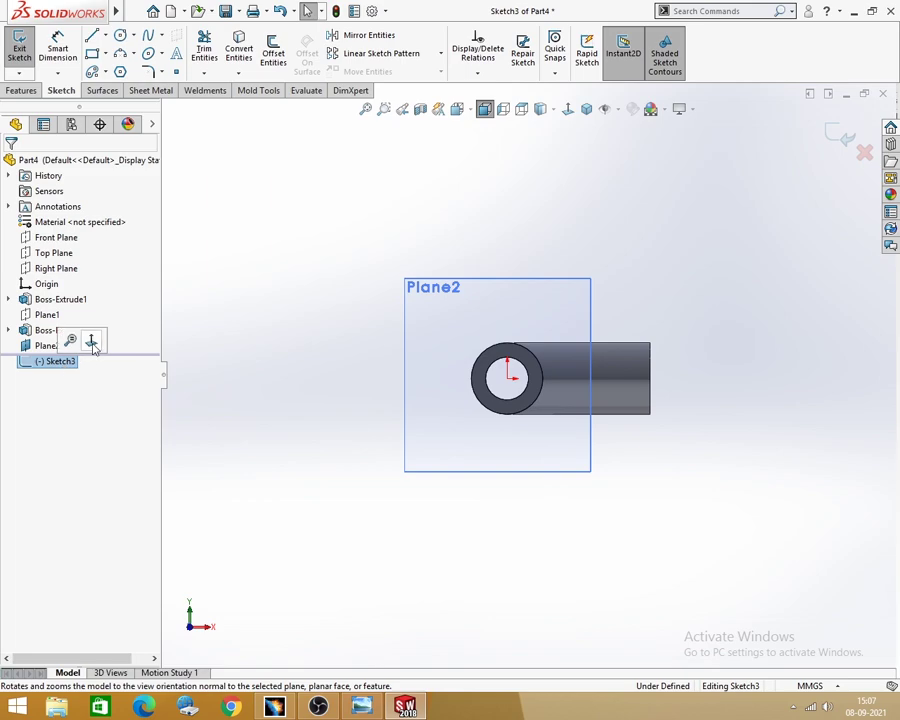
click(91, 342)
scroll(396, 436, up, 5)
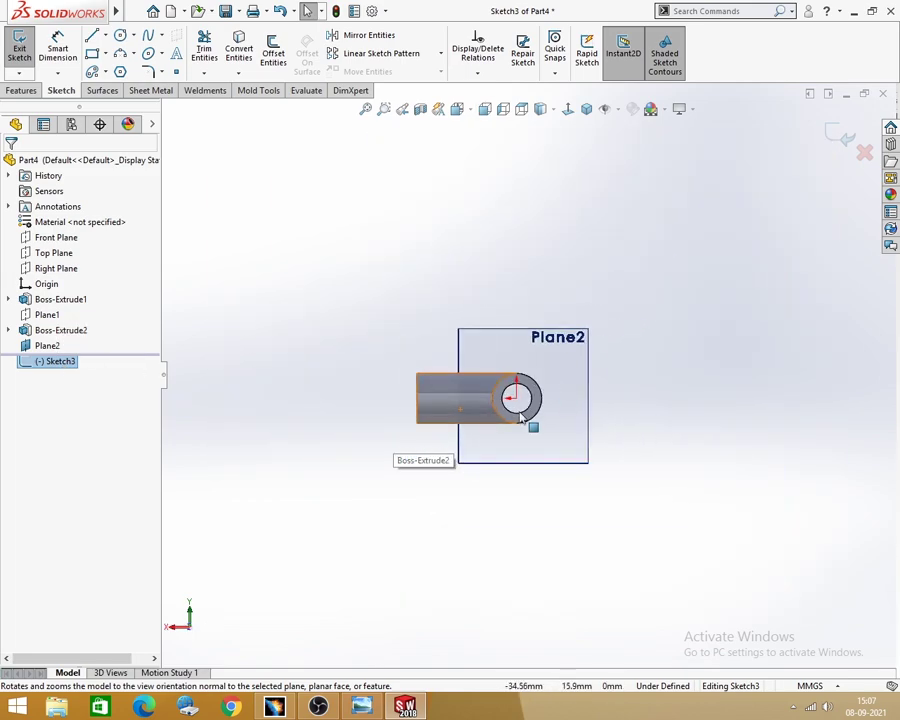
click(362, 707)
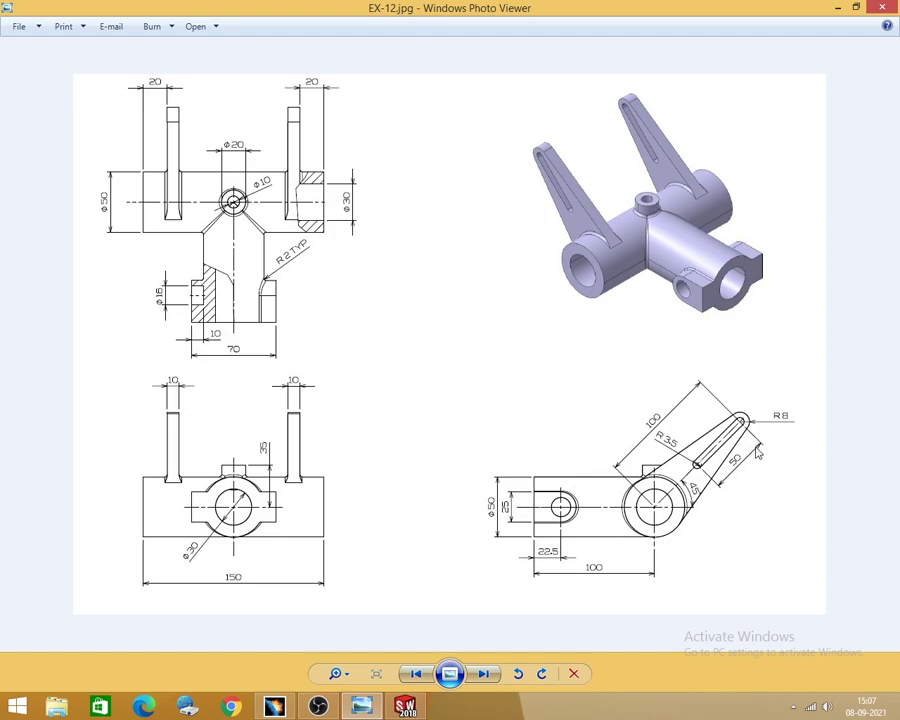
click(840, 10)
Draw a horizontal centerline through the boss and an inclined centerline from its centre.
click(105, 36)
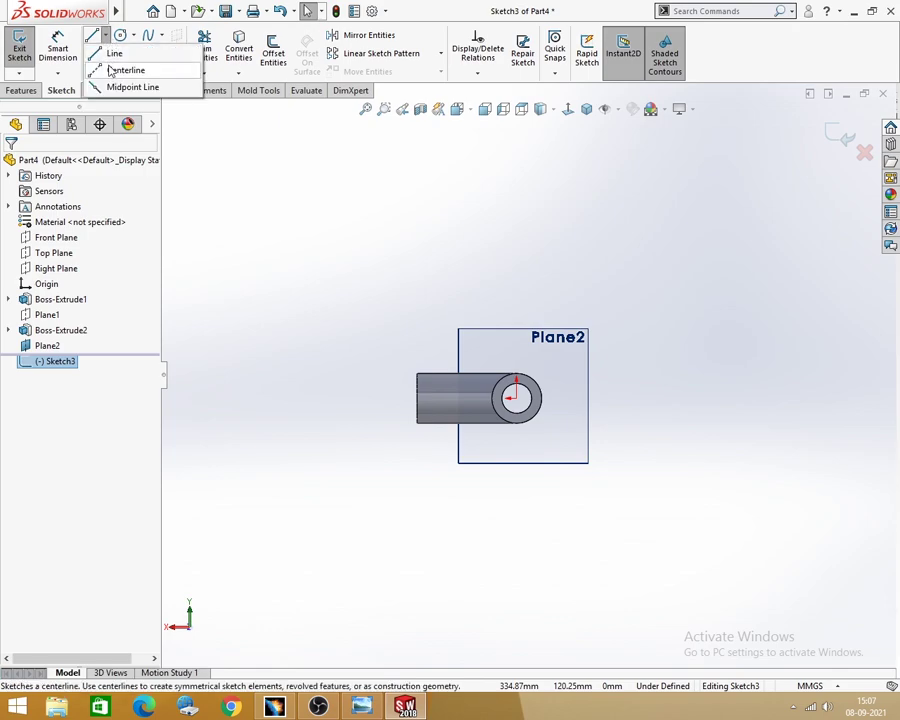
click(124, 70)
scroll(450, 400, down, 2)
scroll(560, 360, down, 2)
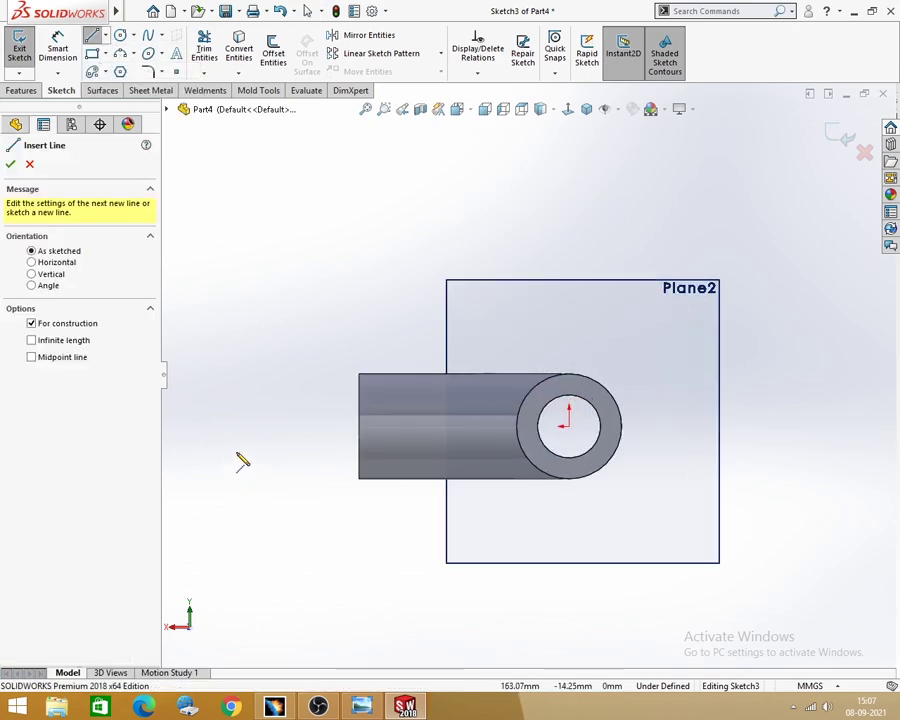
click(291, 426)
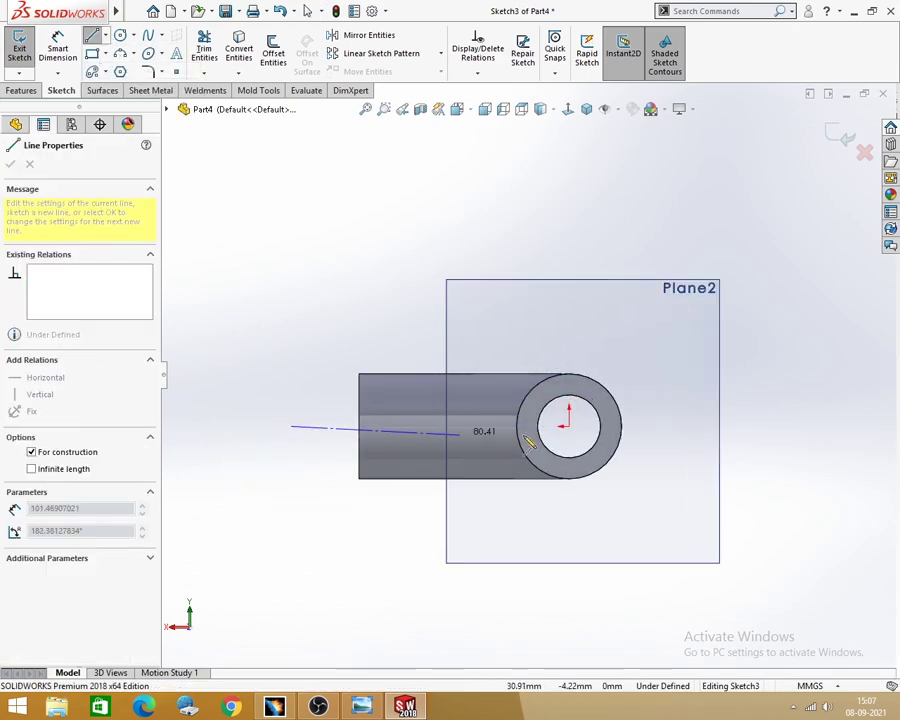
click(796, 426)
key(Escape)
scroll(555, 458, up, 2)
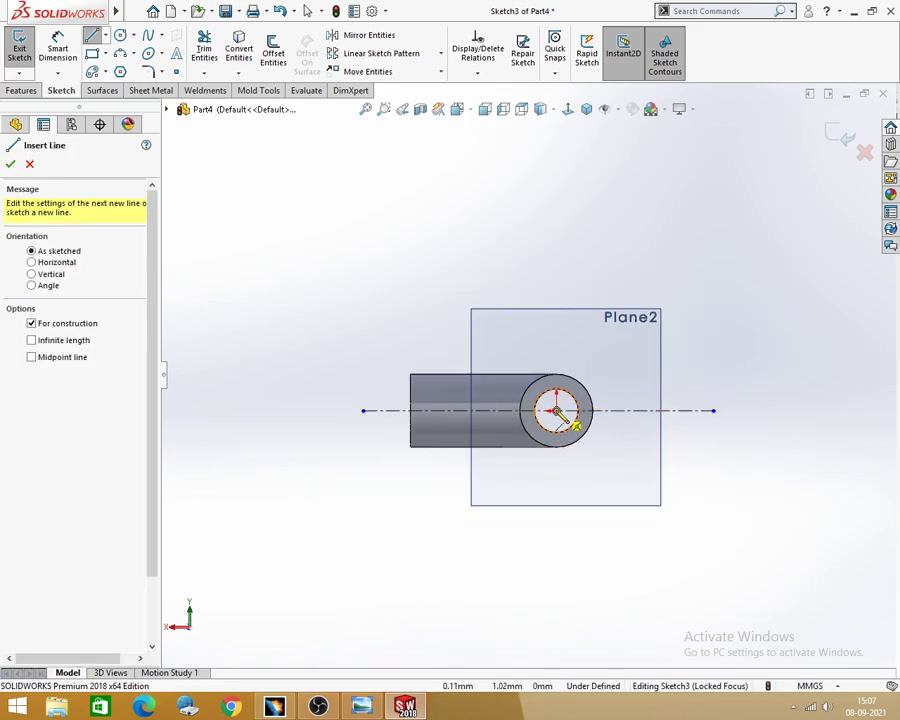
click(556, 410)
double_click(696, 221)
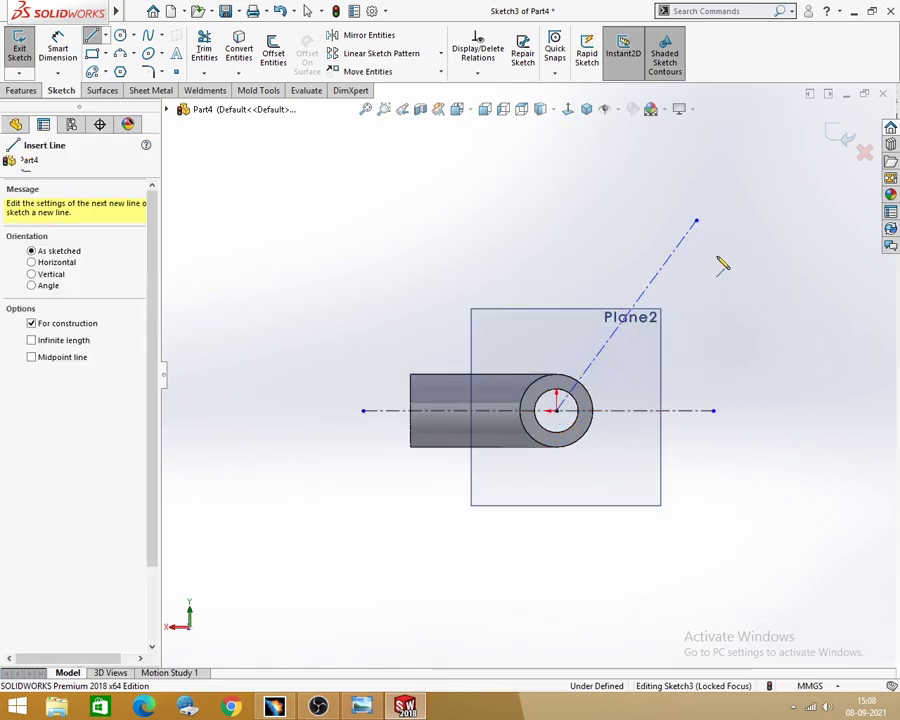
click(361, 706)
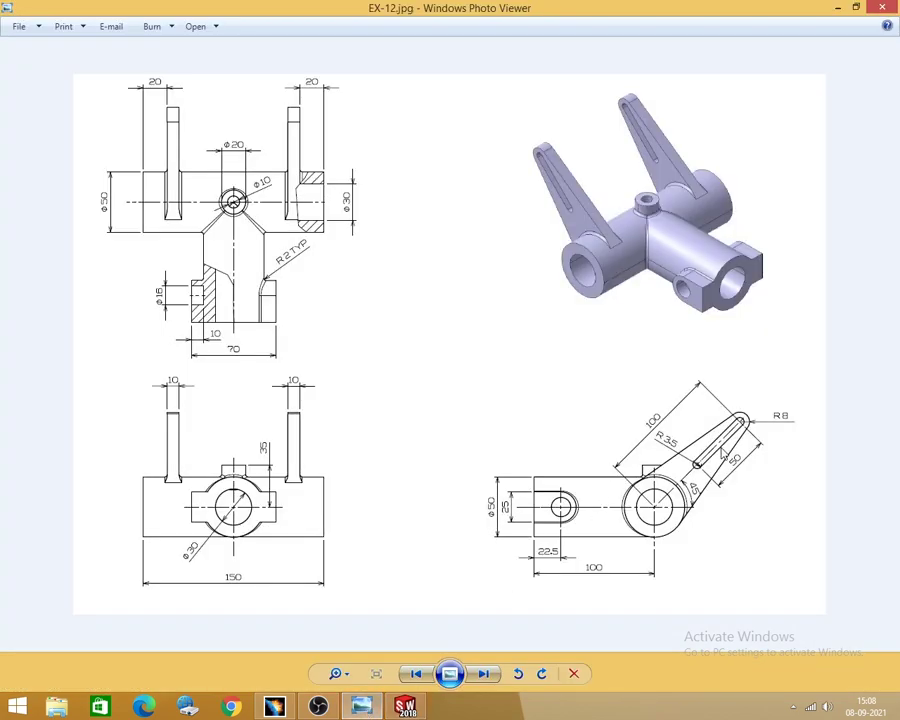
click(838, 8)
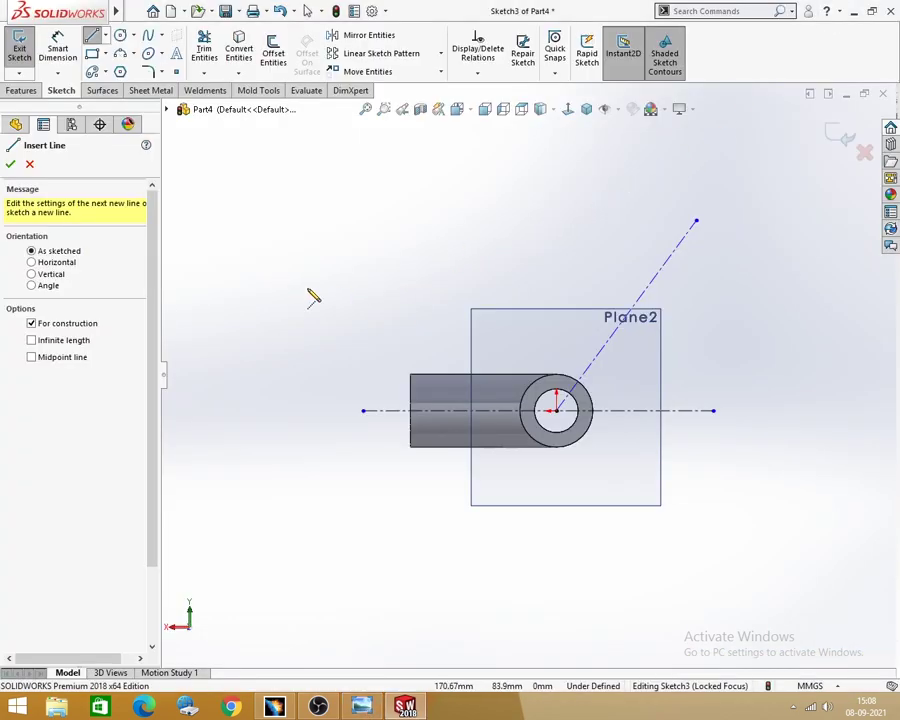
Dimension the angle between the centerlines to 45° and lengthen the inclined centerline.
key(s)
click(352, 300)
click(660, 410)
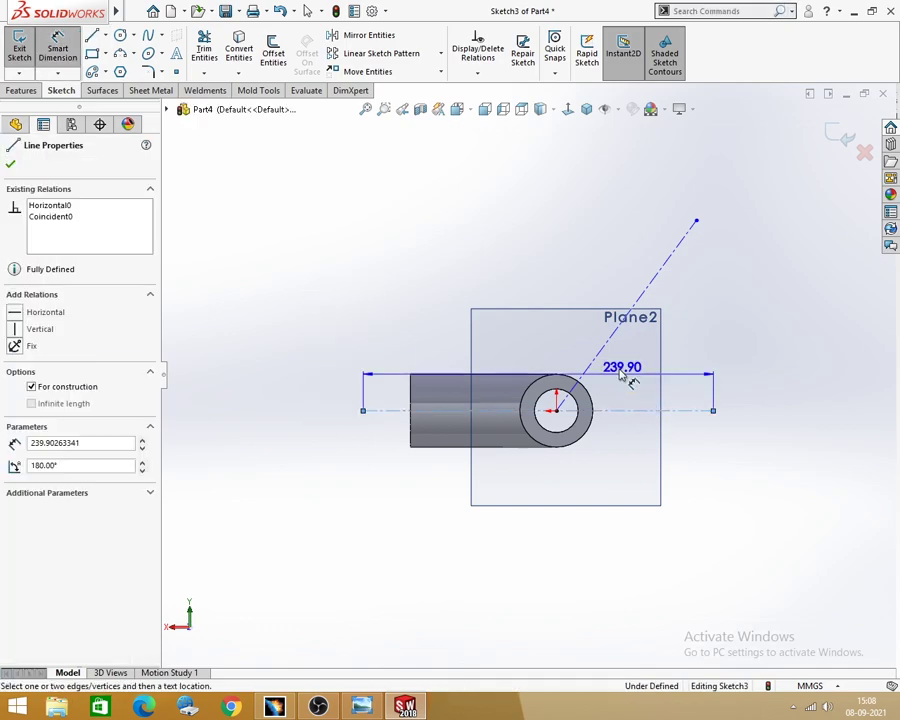
click(606, 342)
click(690, 378)
text(4)
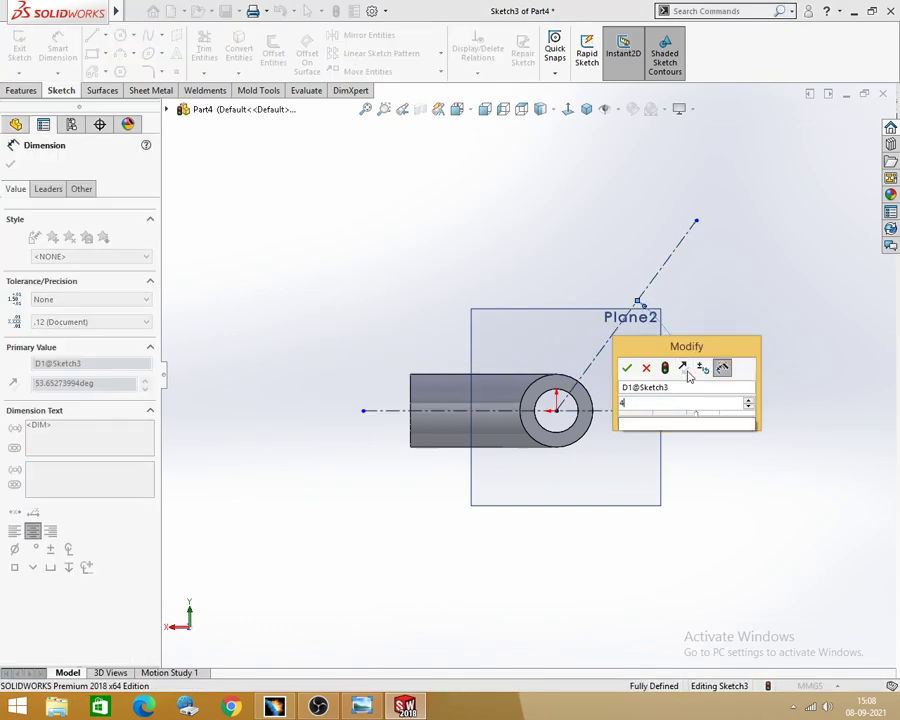
text(5)
key(Return)
scroll(716, 304, down, 2)
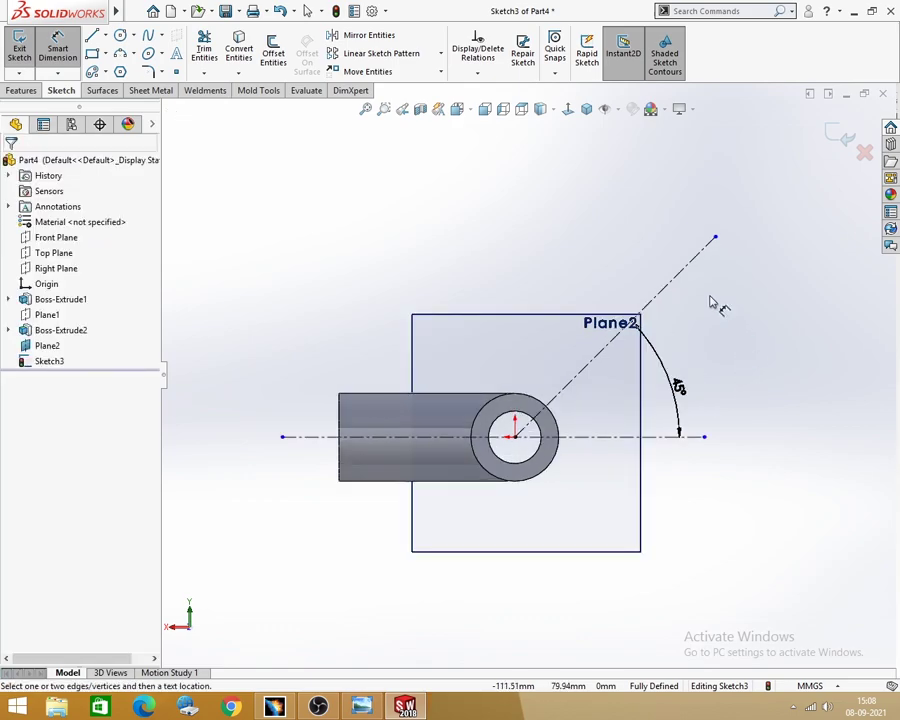
key(Escape)
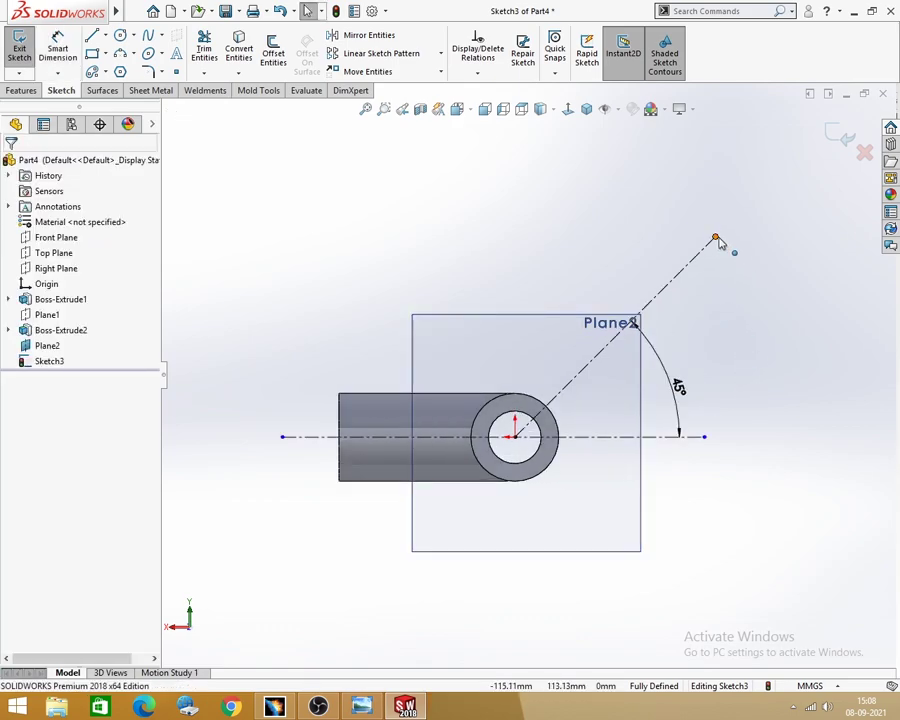
drag(715, 238, 772, 181)
click(711, 342)
scroll(716, 337, up, 1)
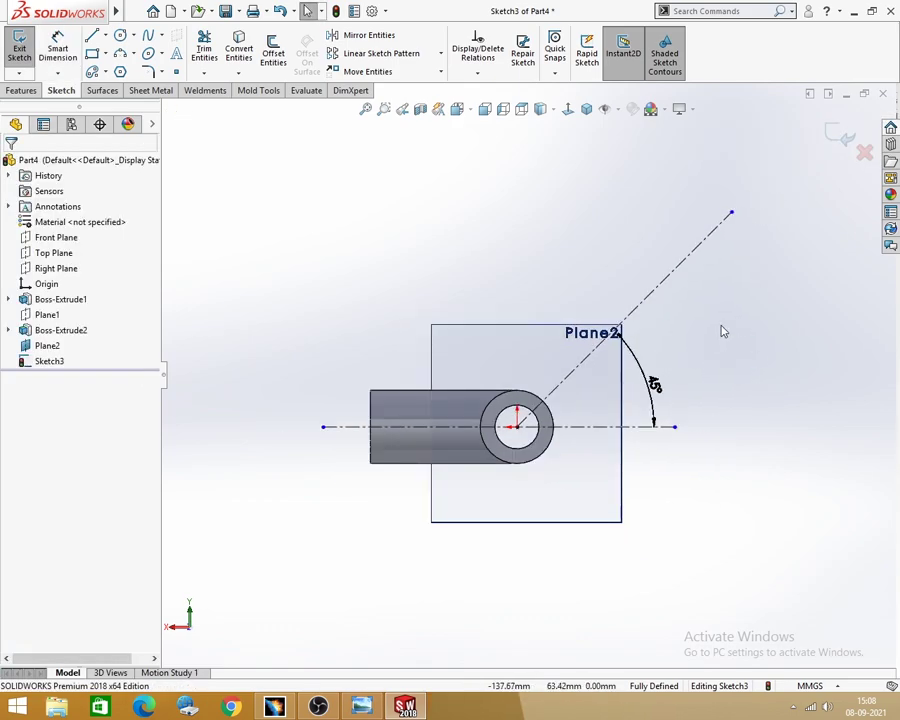
Convert the boss's circular edge into Sketch3 geometry.
click(362, 707)
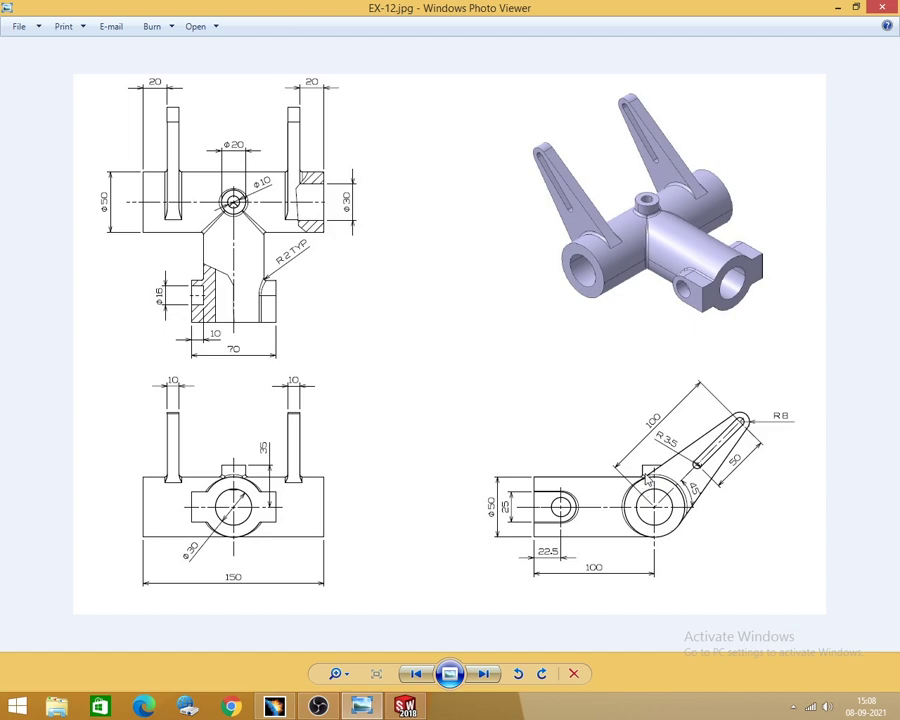
click(885, 7)
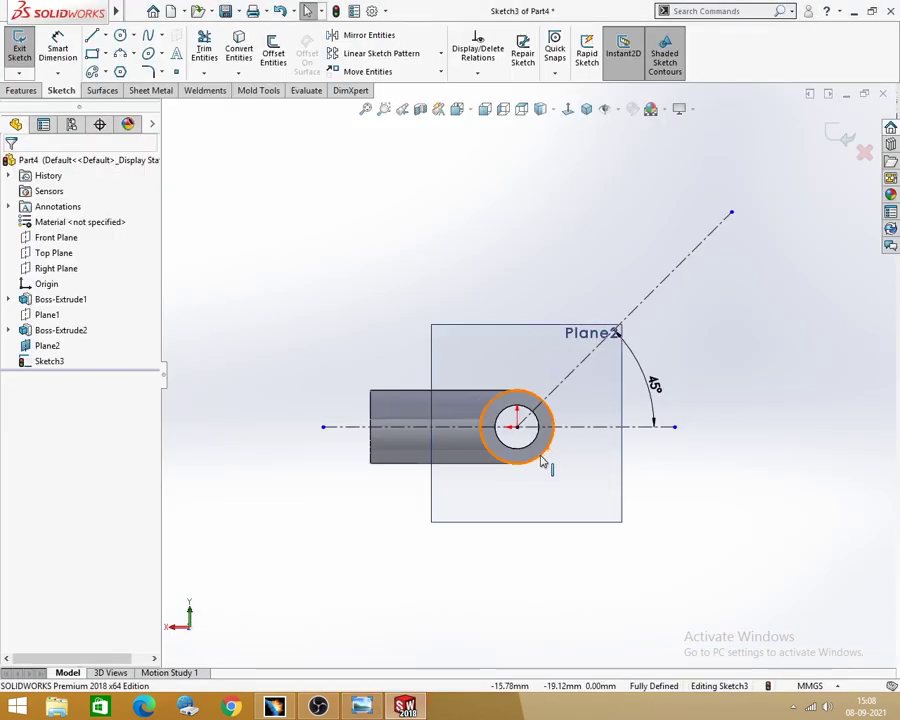
click(238, 45)
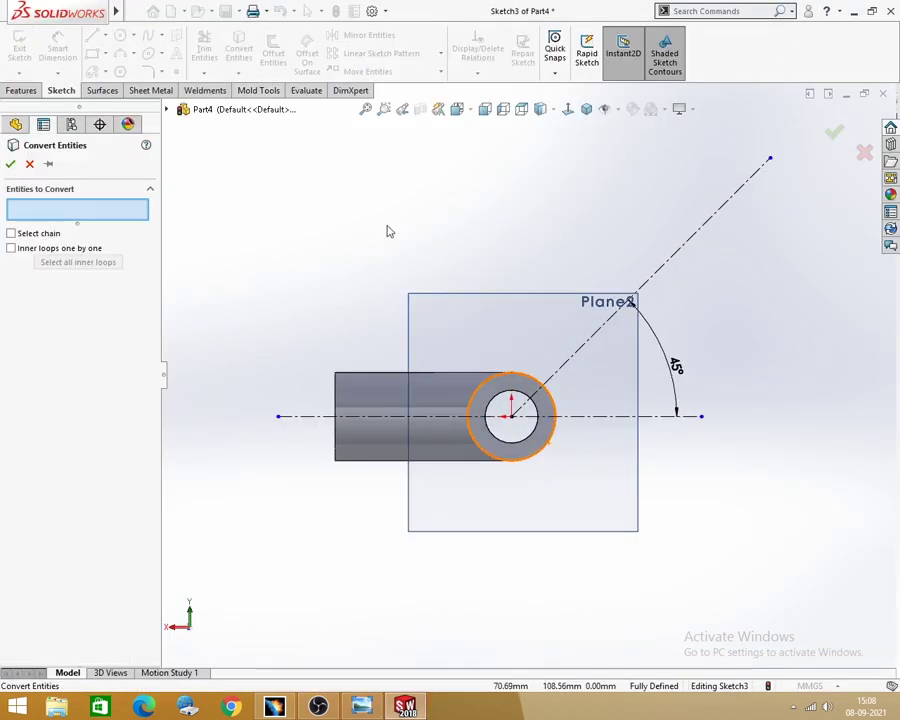
click(530, 378)
click(10, 164)
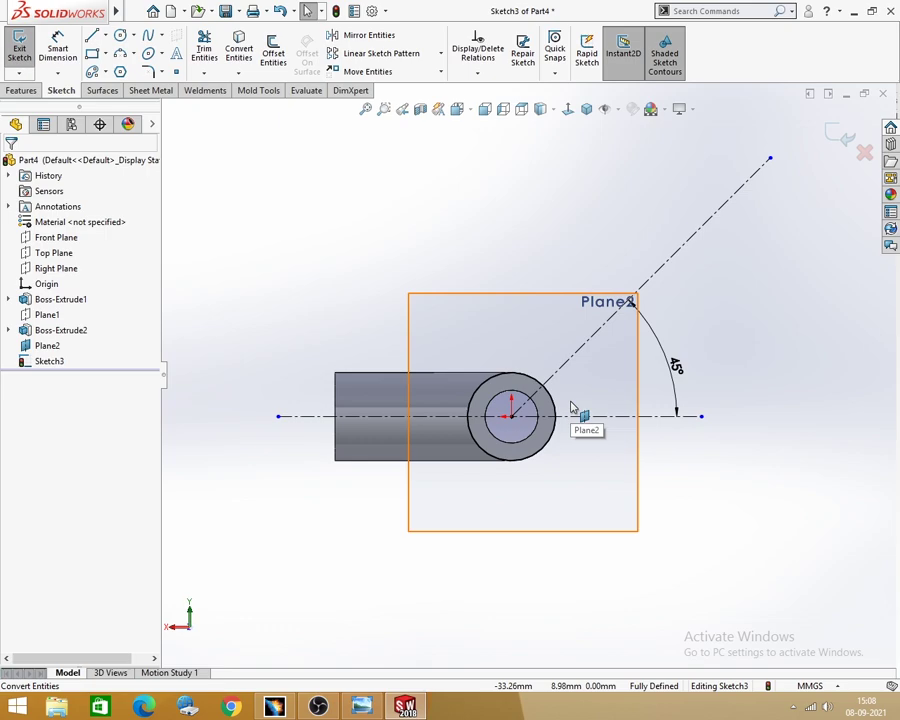
Face Sketch3 head-on, move the 45° dimension farther out, and view the reference drawing.
mouse_move(262, 164)
middle_down()
mouse_move(341, 269)
mouse_move(349, 301)
middle_up()
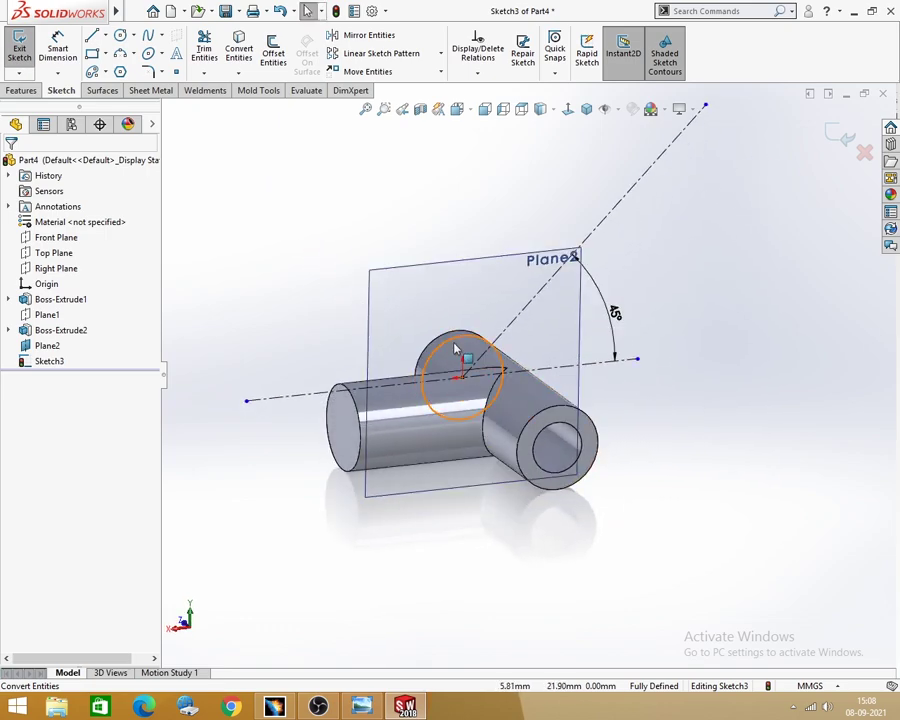
click(60, 362)
click(92, 344)
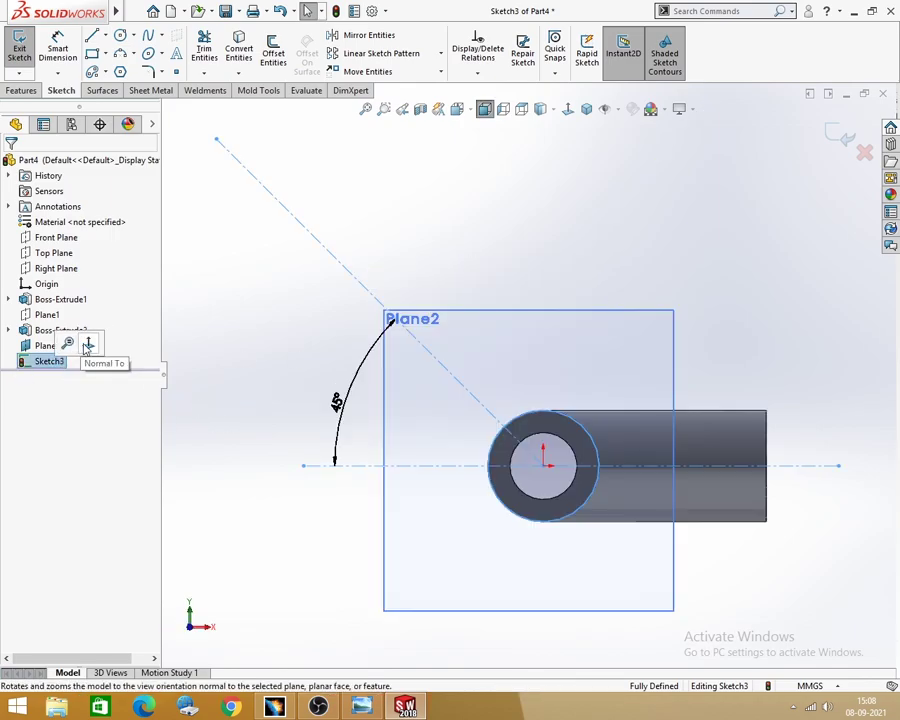
drag(57, 366, 32, 370)
click(52, 362)
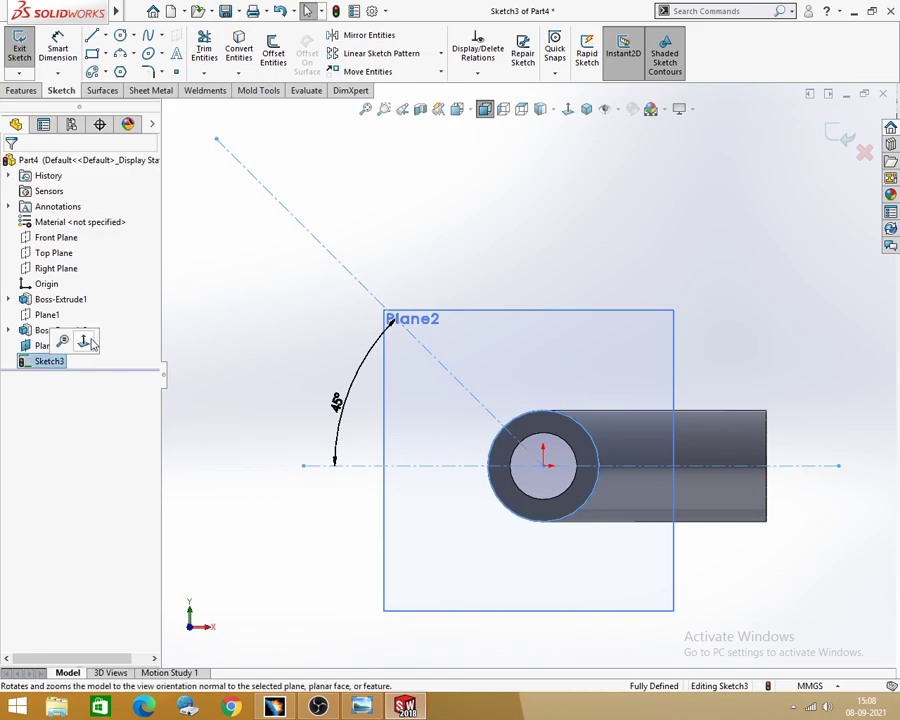
click(88, 340)
scroll(560, 377, down, 2)
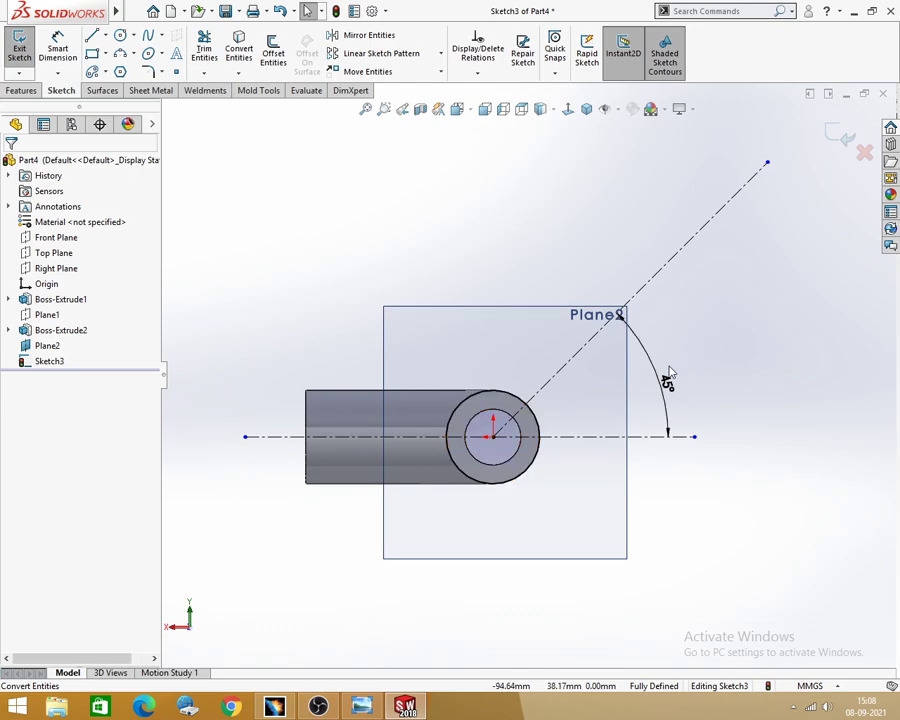
drag(667, 383, 785, 325)
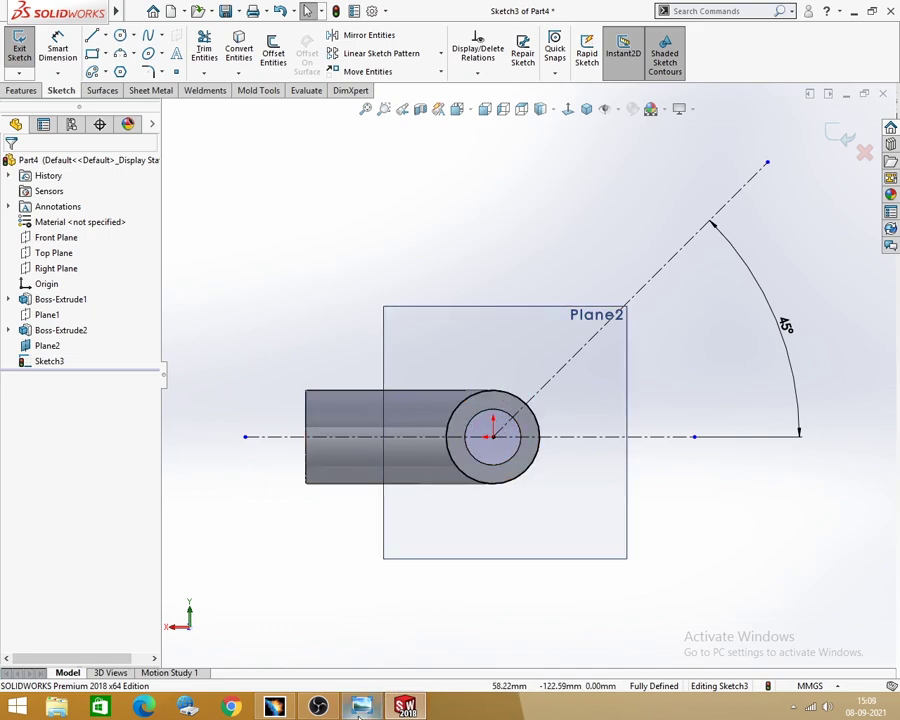
click(360, 712)
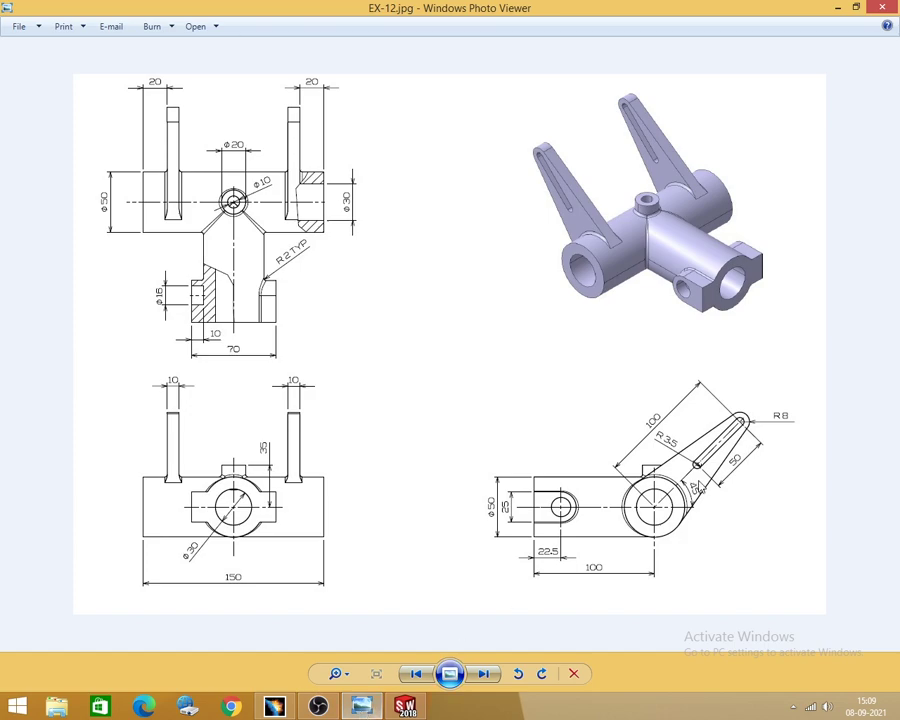
Draw a straight slot along the 45° centerline.
click(837, 8)
click(104, 72)
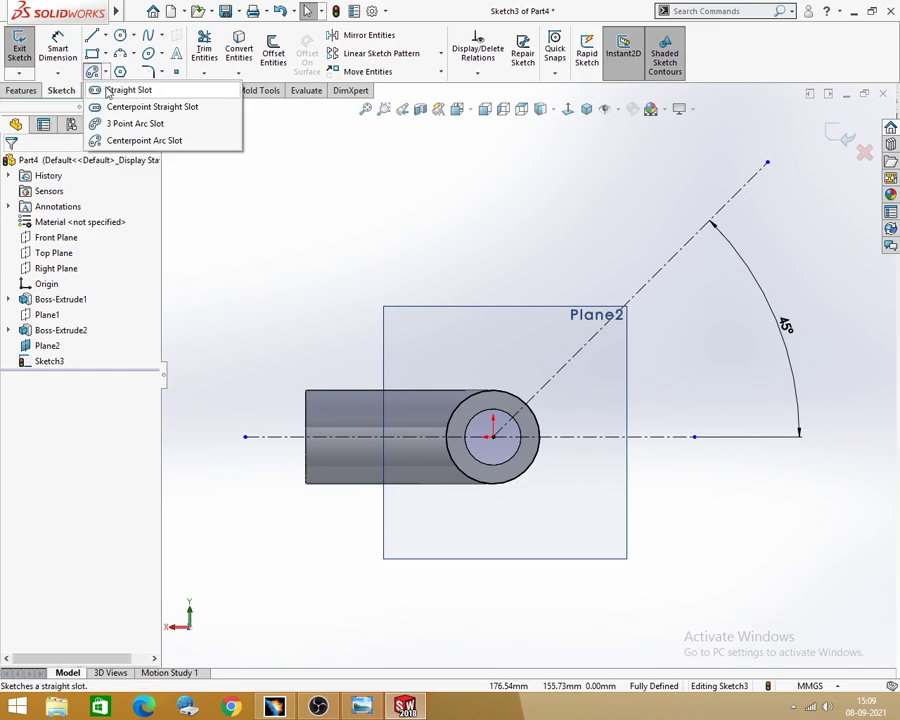
click(110, 90)
click(606, 324)
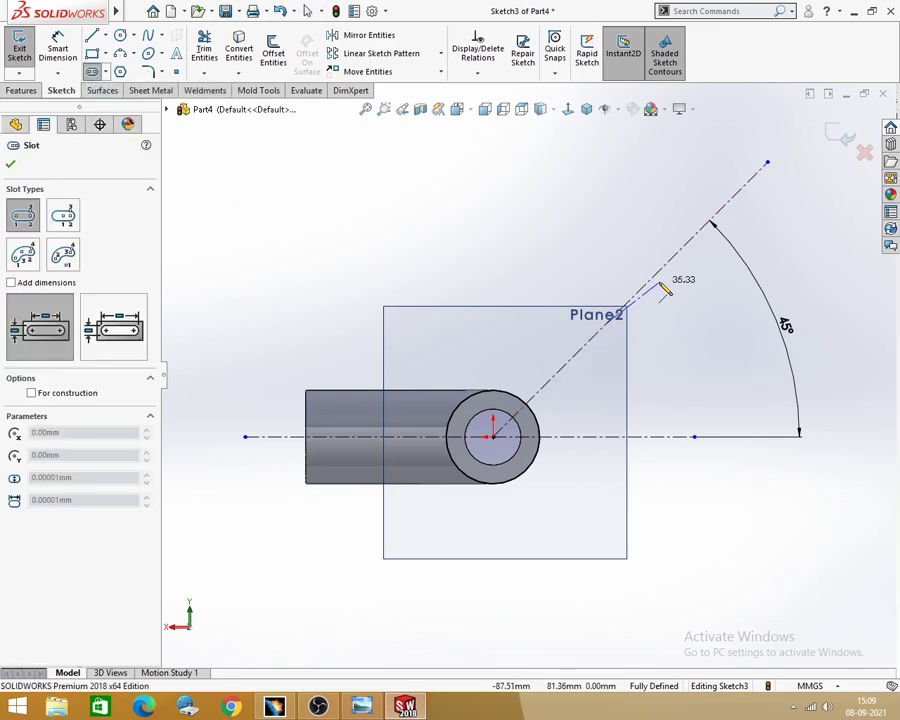
click(680, 255)
click(690, 270)
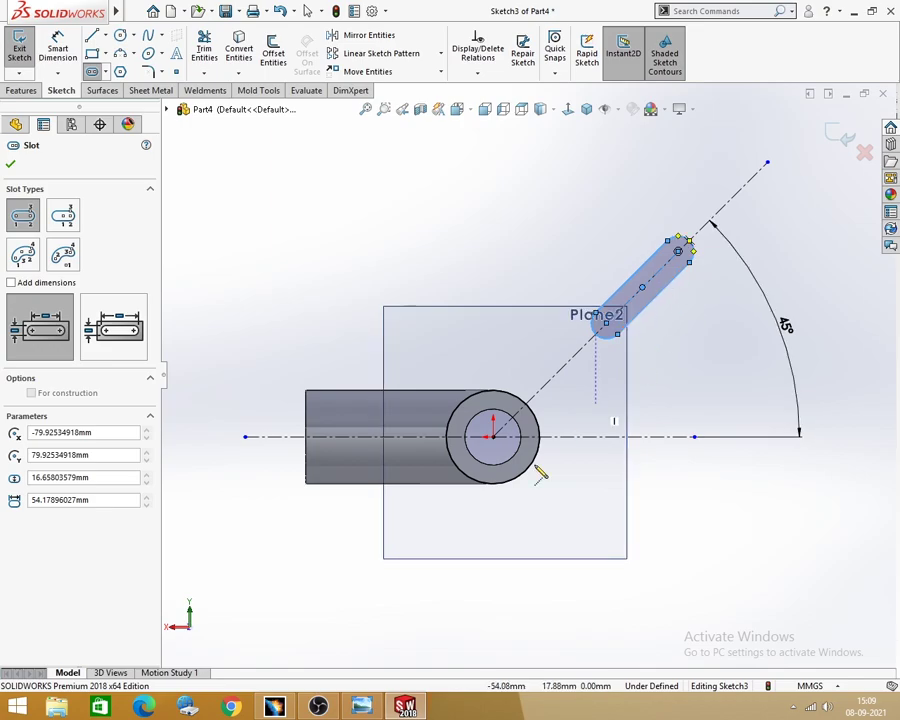
key(alt+Tab)
key(alt+Tab)
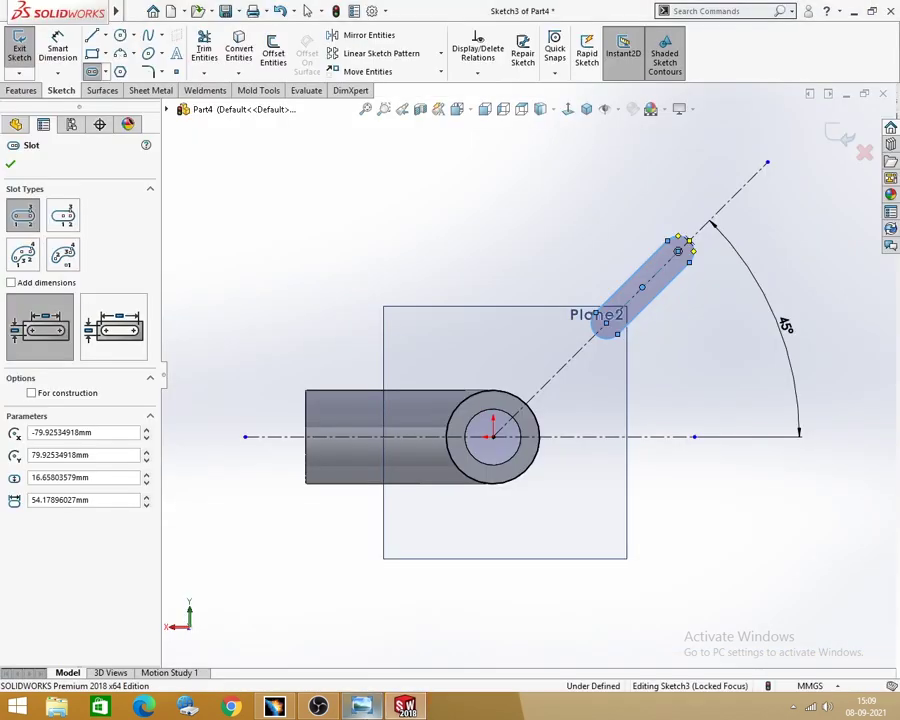
key(Escape)
Dimension the slot length to 50.
click(615, 335)
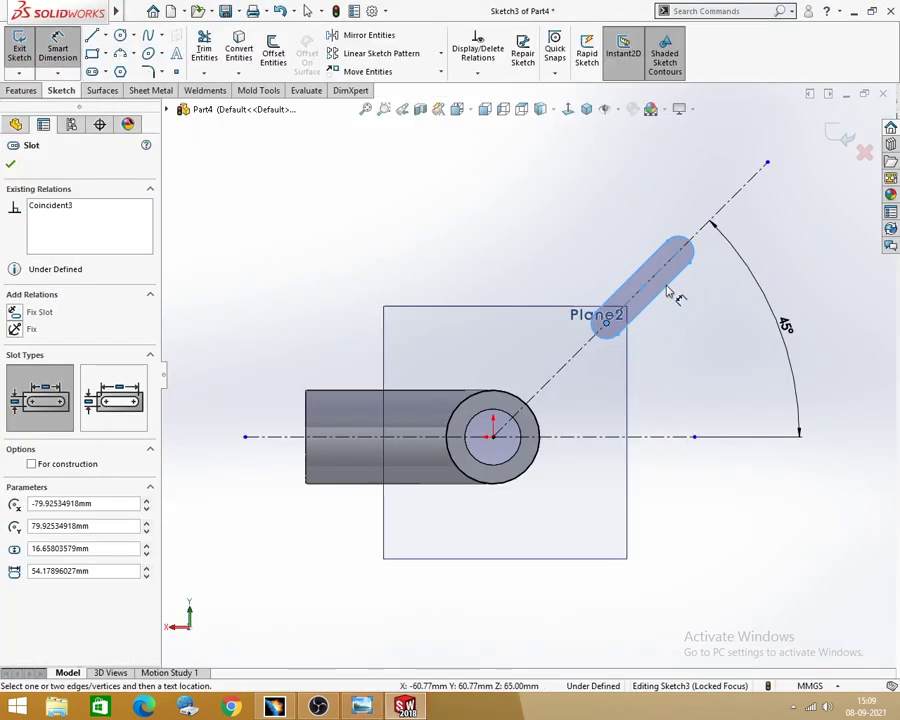
click(684, 256)
click(676, 320)
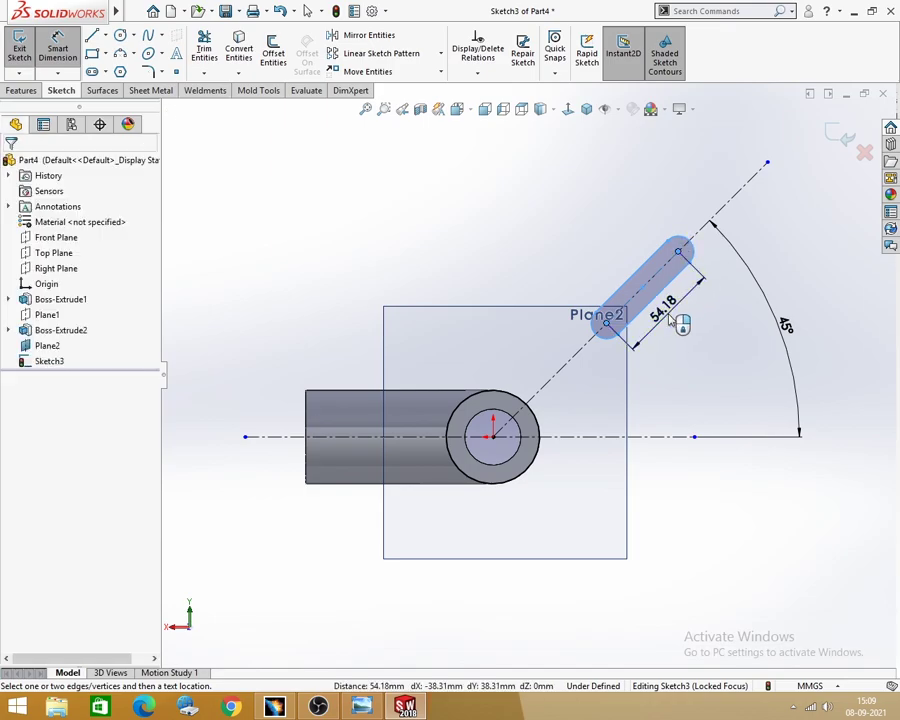
text(50)
key(Return)
key(Escape)
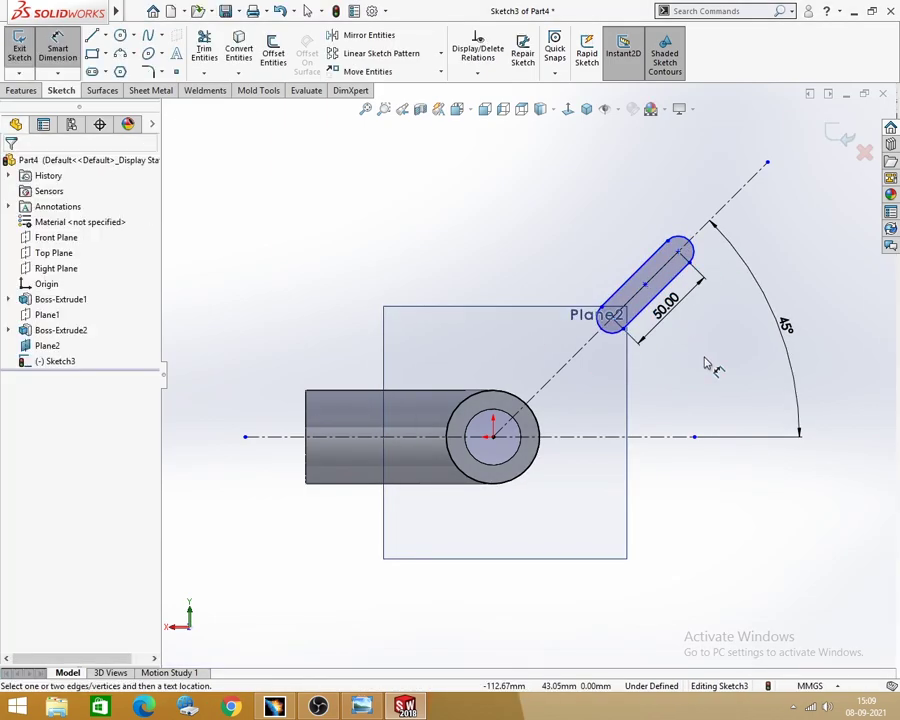
click(362, 707)
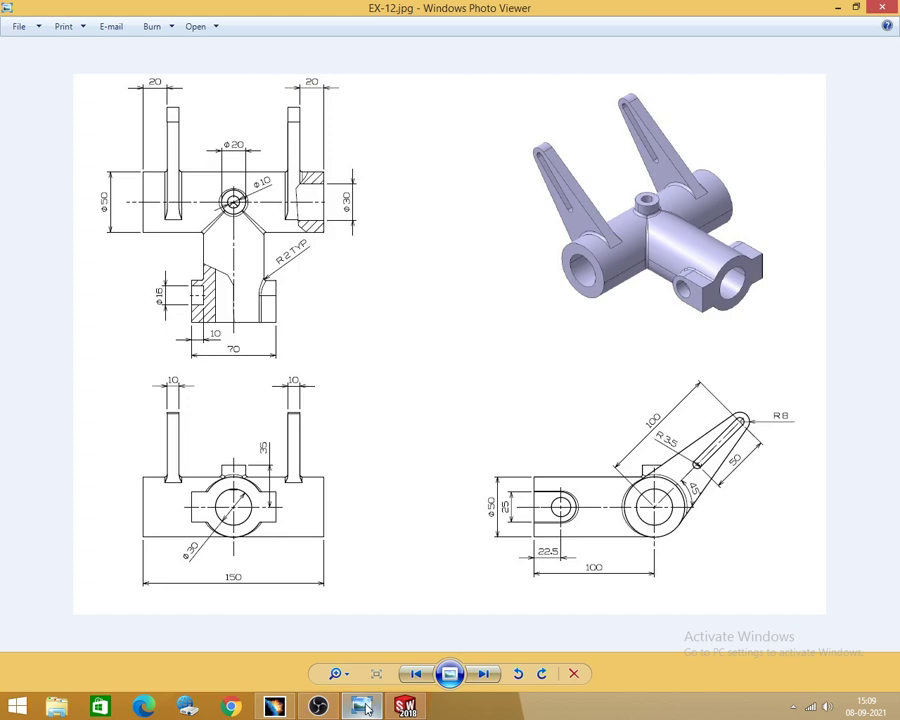
click(366, 709)
Dimension the slot end radius to 3.5.
click(686, 250)
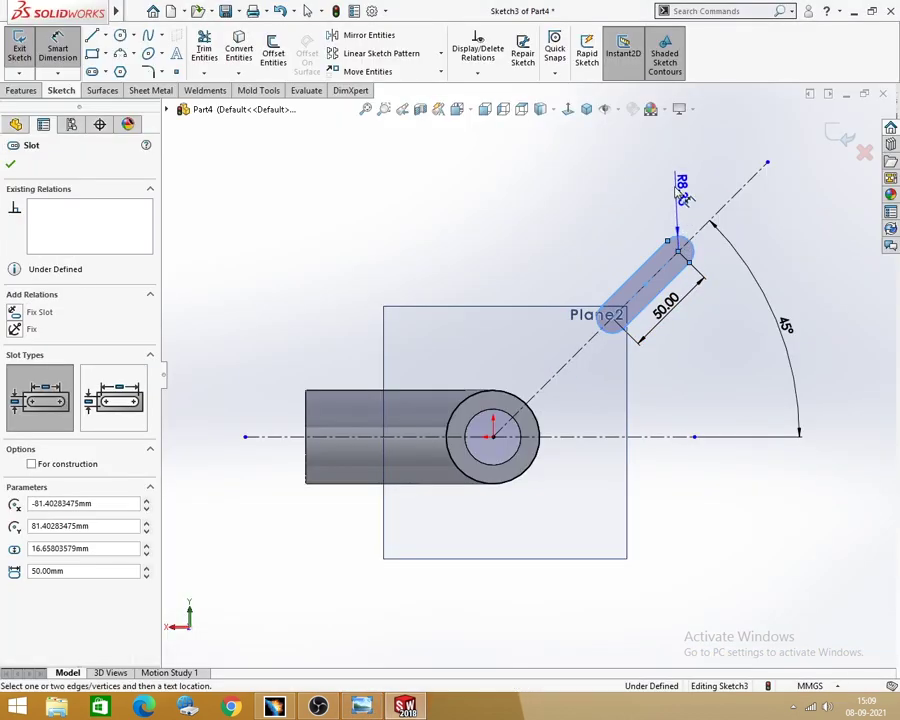
click(686, 192)
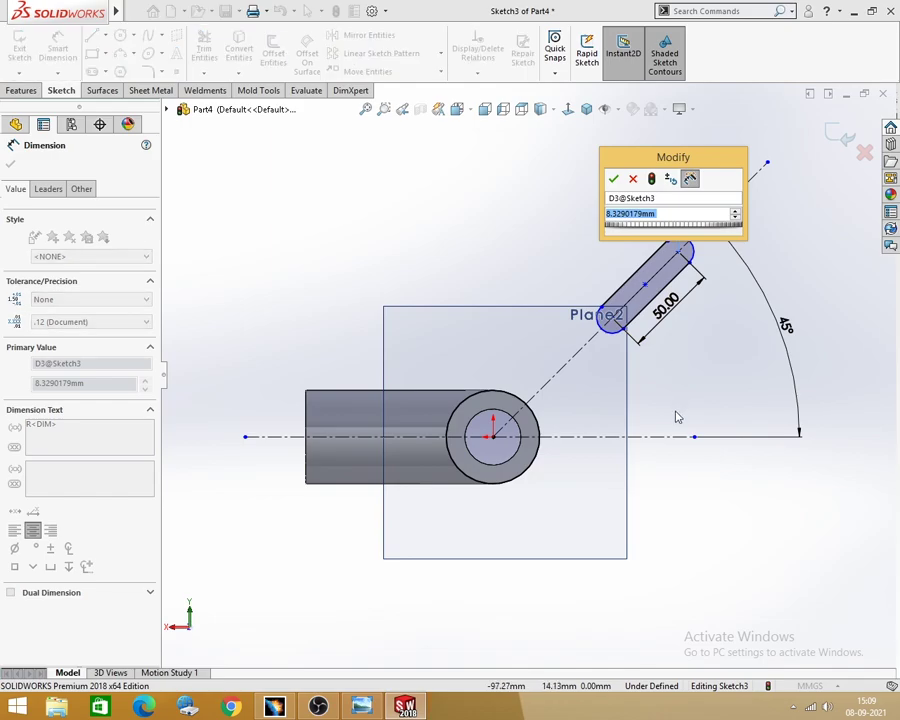
text(3.5)
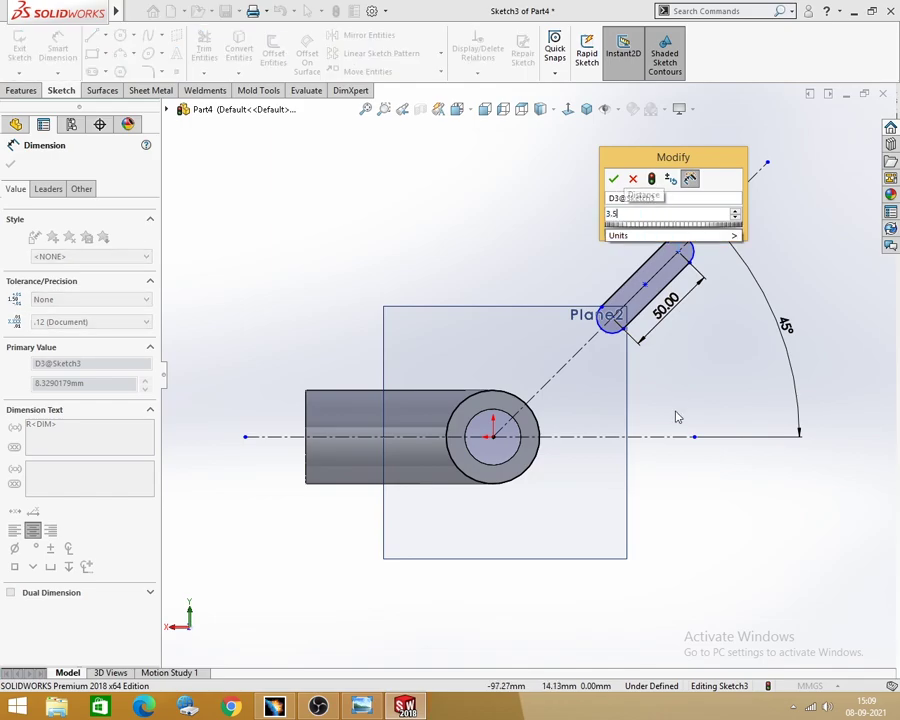
key(Return)
click(708, 378)
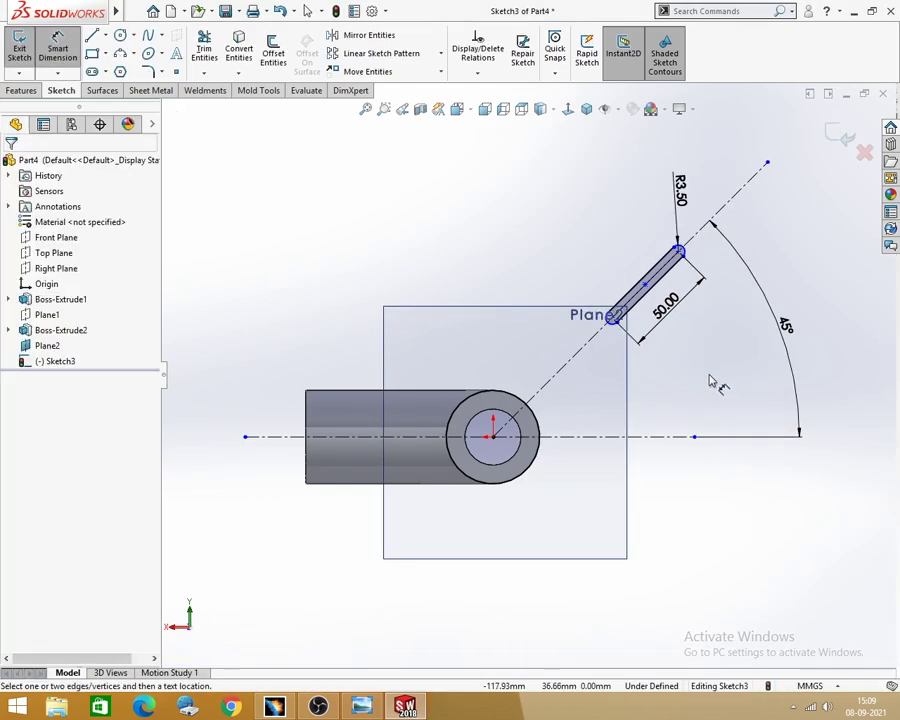
click(368, 708)
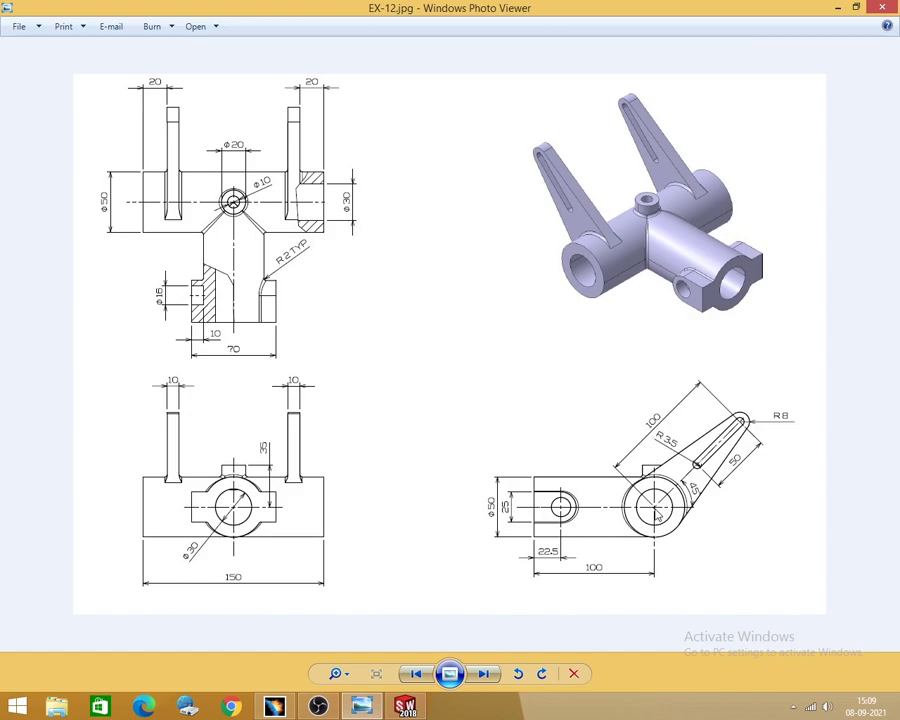
click(837, 7)
Dimension the distance from the tube centre to the slot end to 100.
click(679, 255)
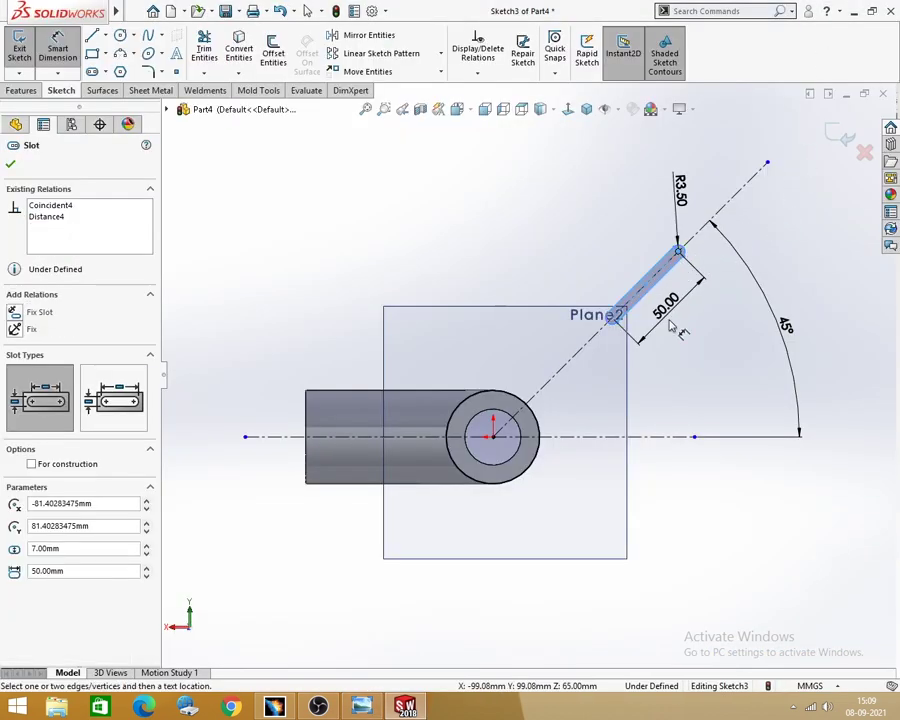
click(492, 437)
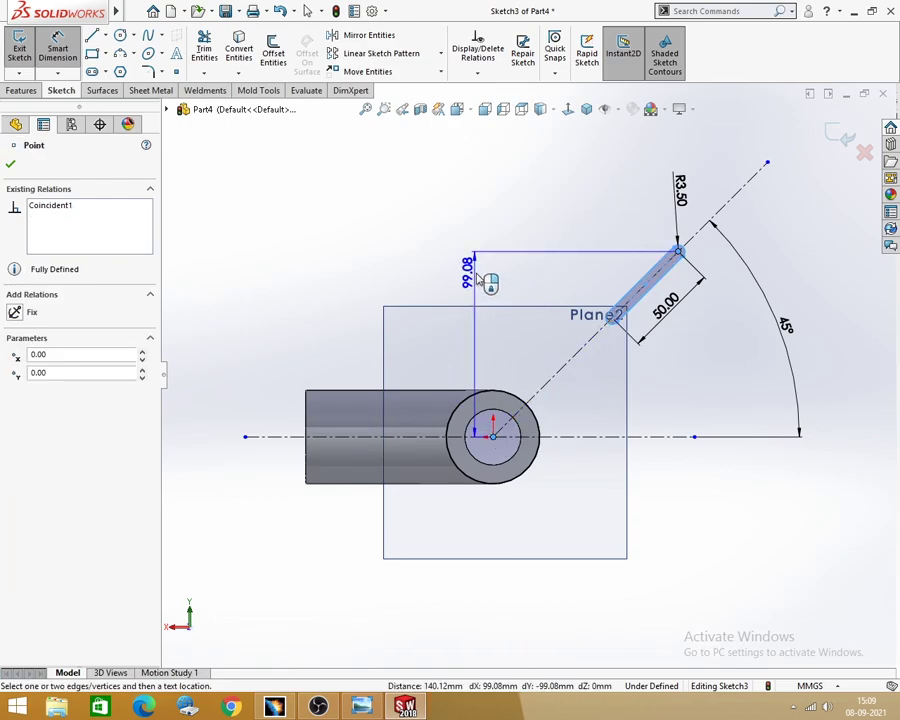
click(534, 266)
text(100)
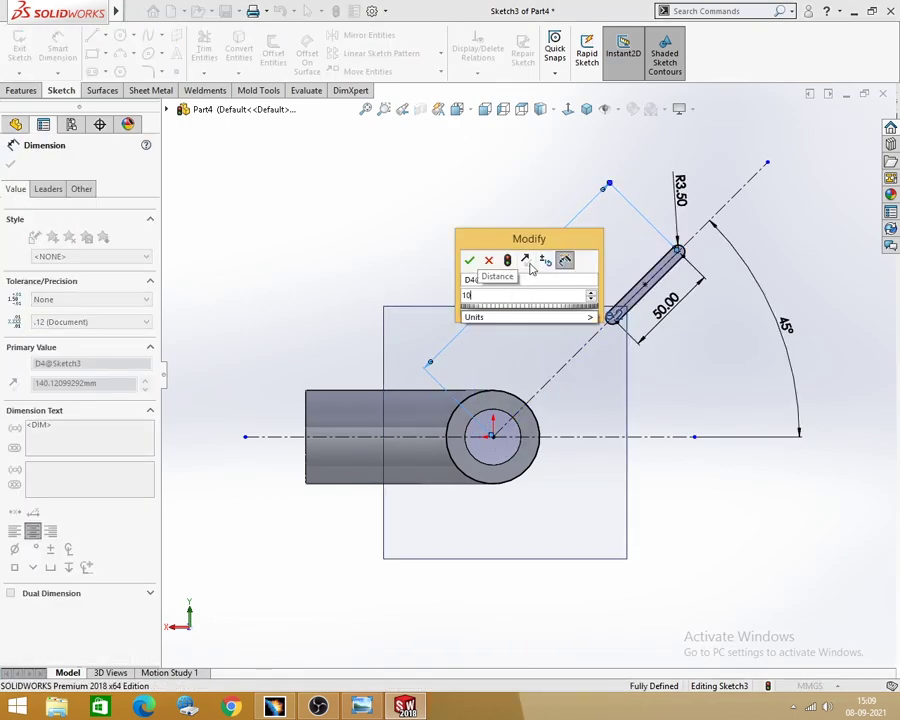
key(Return)
click(703, 376)
scroll(609, 446, up, 2)
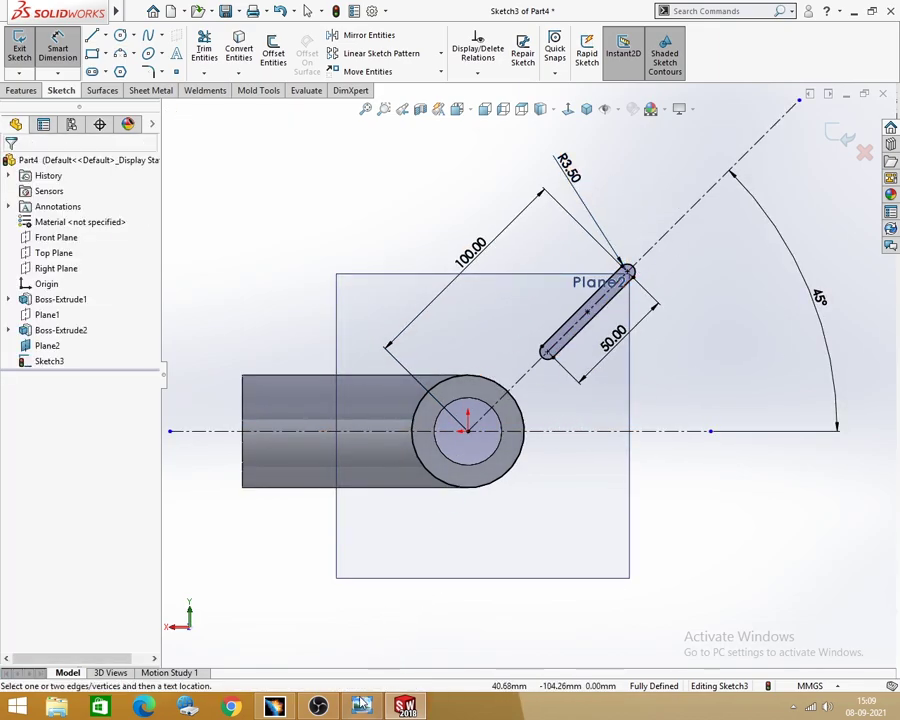
key(alt+Tab)
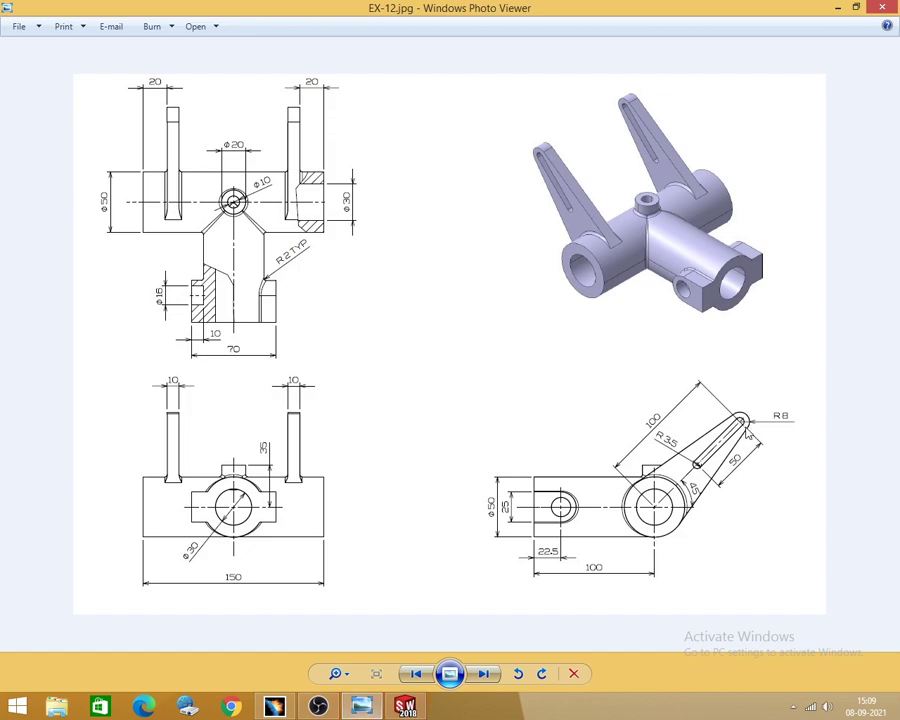
Draw a centre-point arc centred on the slot's upper end.
click(837, 7)
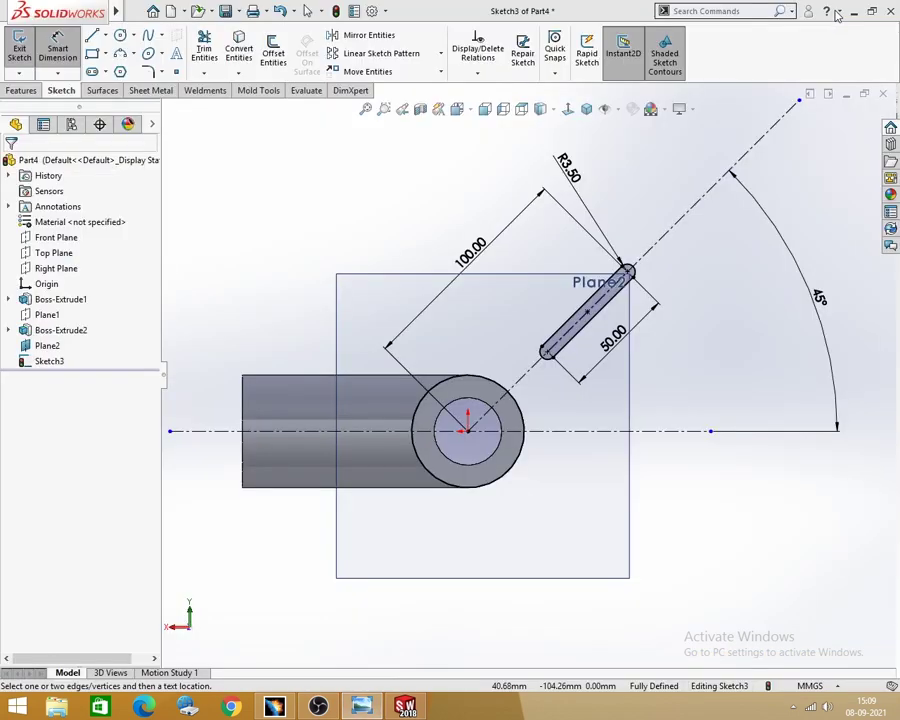
click(132, 53)
click(155, 88)
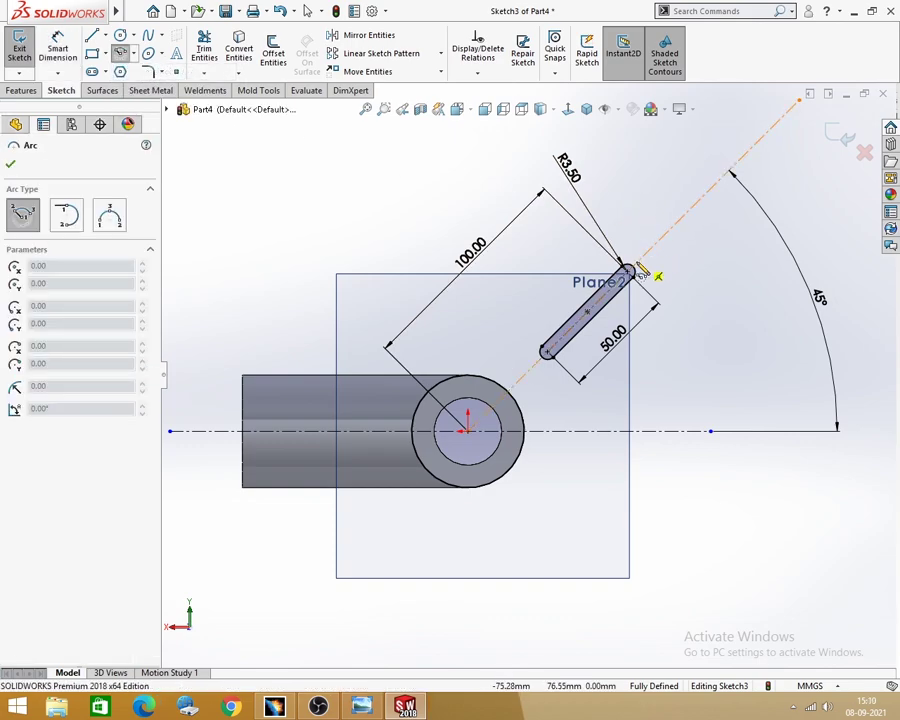
click(627, 271)
click(630, 256)
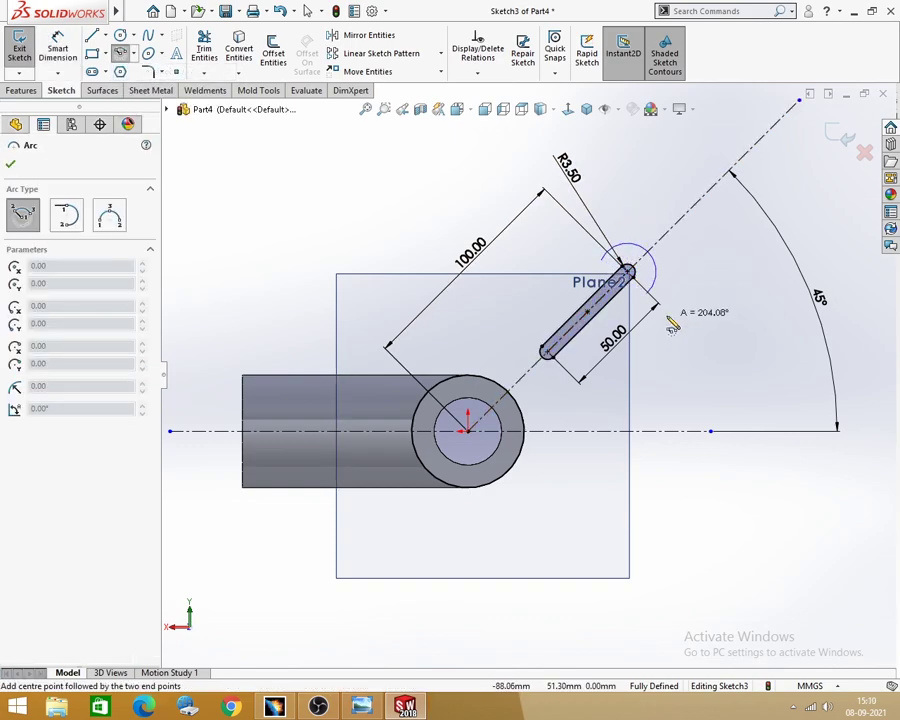
click(638, 327)
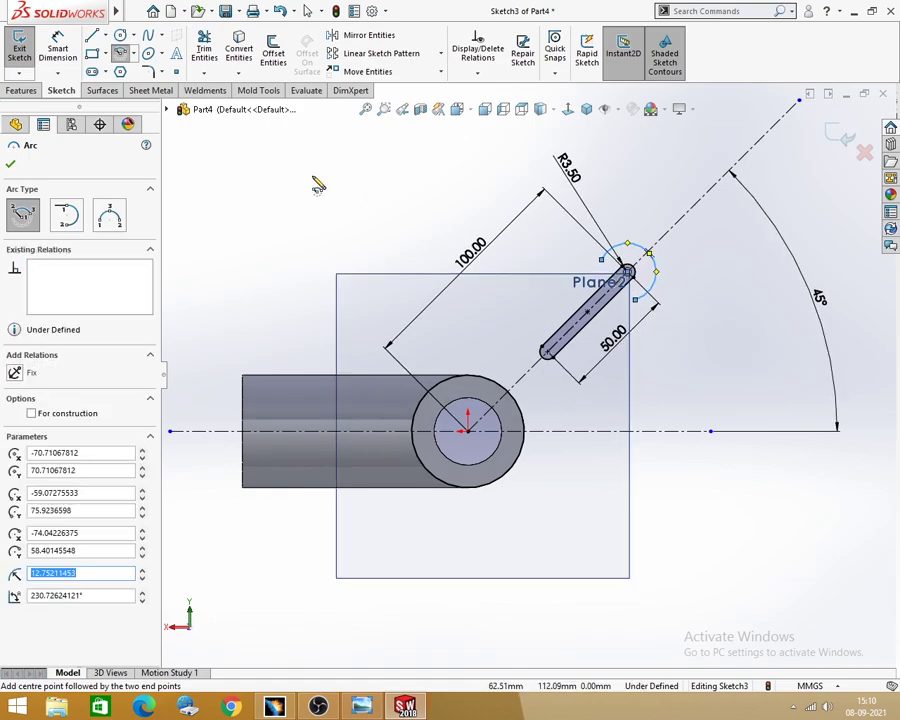
key(alt+Tab)
key(alt+Tab)
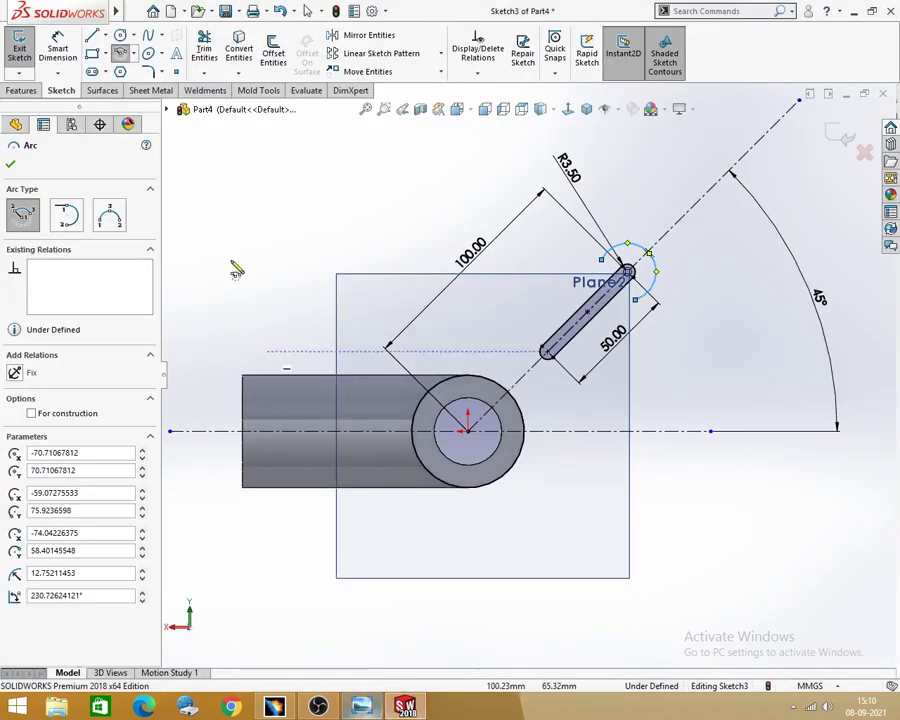
Dimension the new arc's radius to 8 mm.
click(62, 42)
click(638, 250)
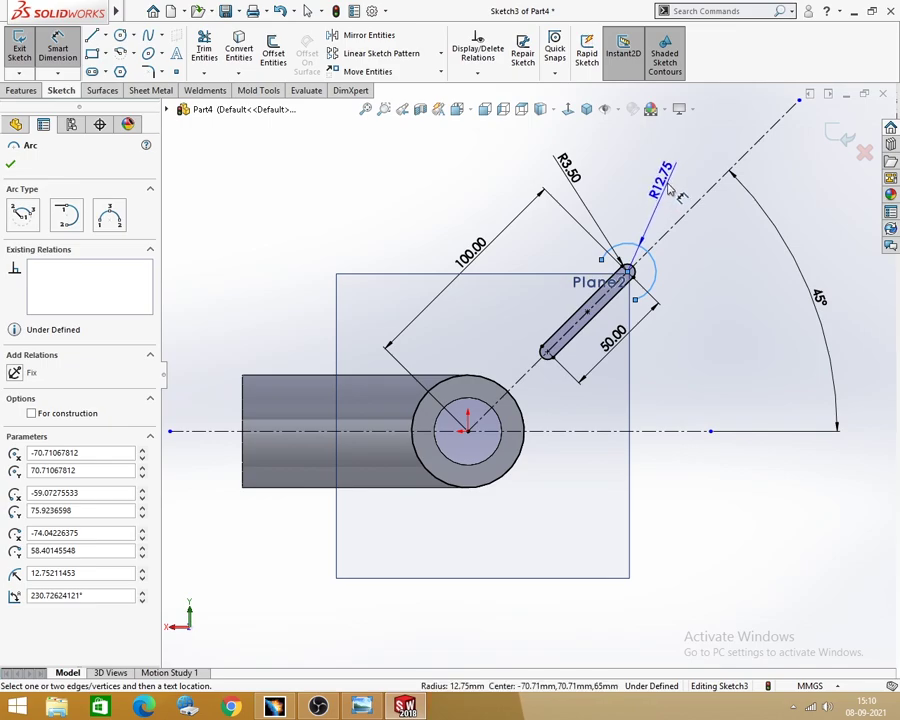
click(668, 190)
text(8)
key(Return)
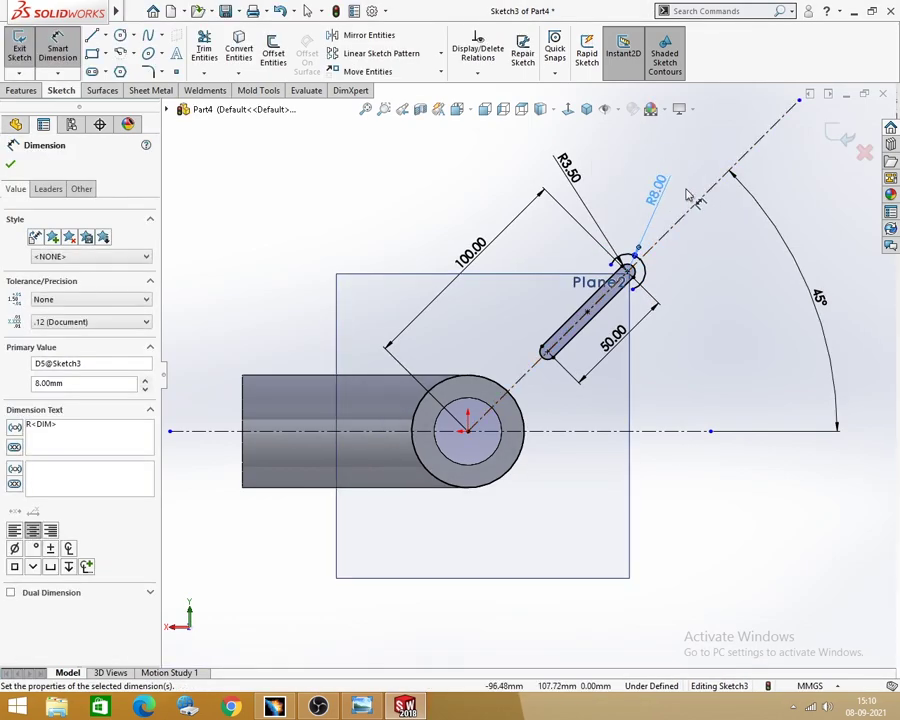
key(Escape)
Draw a line from the slot's outer R8 arc down to the tube circle.
key(s)
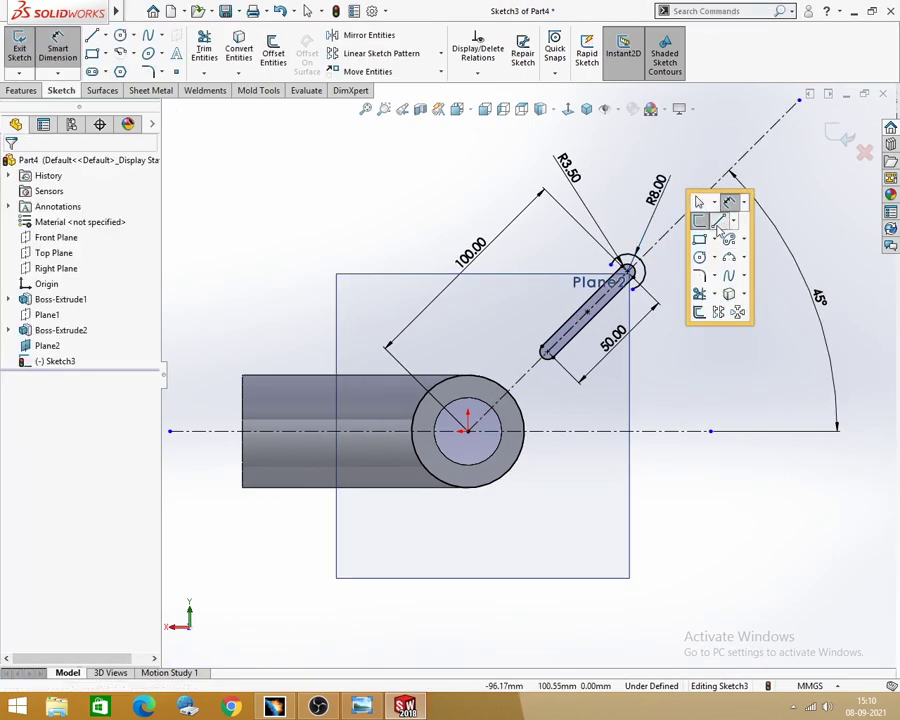
click(728, 201)
scroll(644, 356, down, 2)
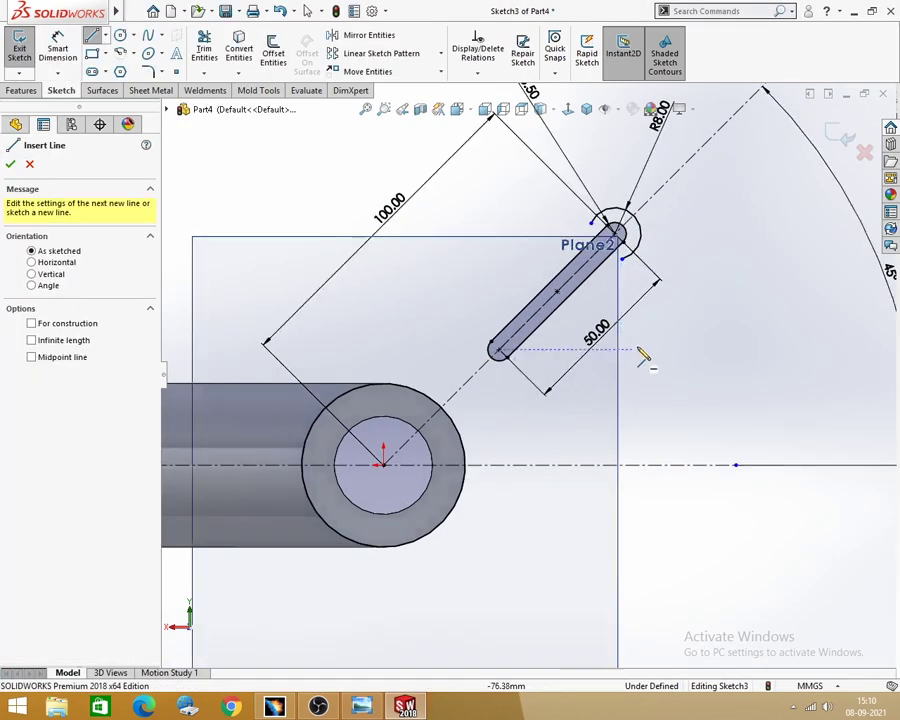
click(640, 256)
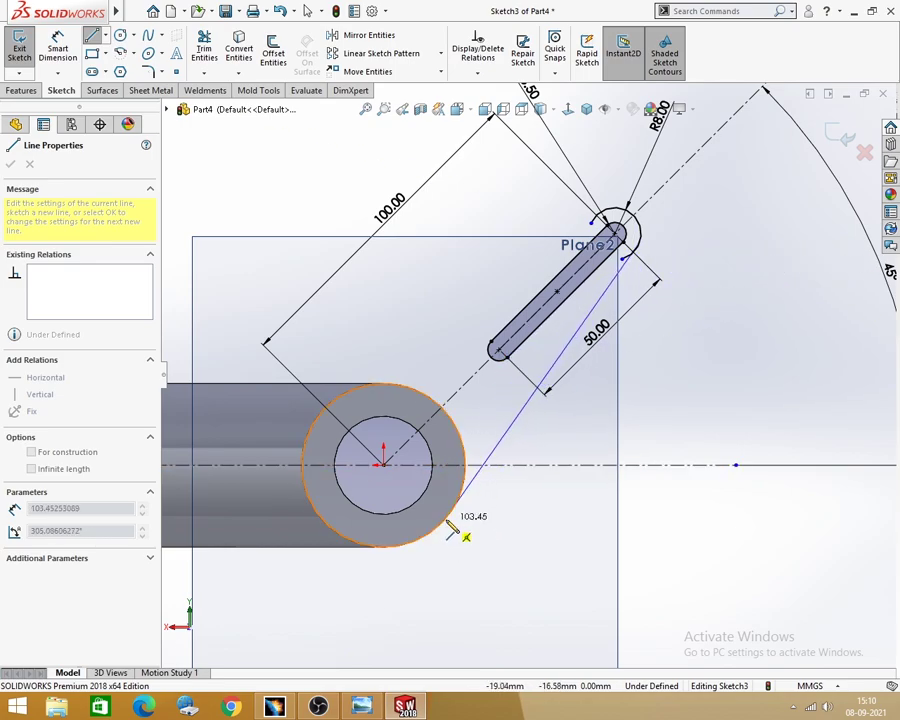
click(445, 519)
key(Escape)
key(Escape)
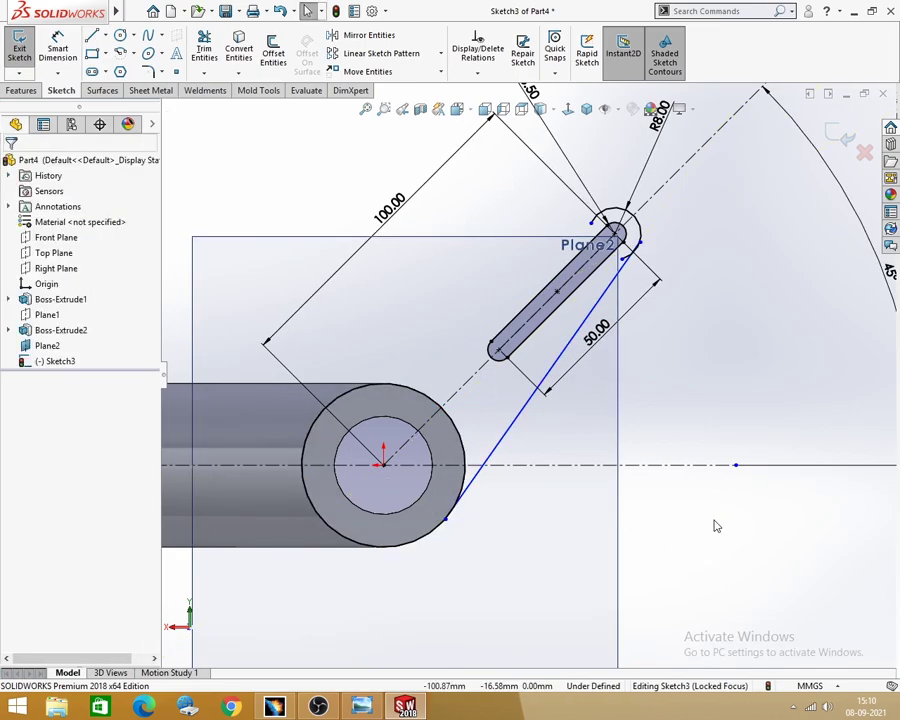
Make the line tangent to both the tube circle and the R8 end arc.
click(519, 424)
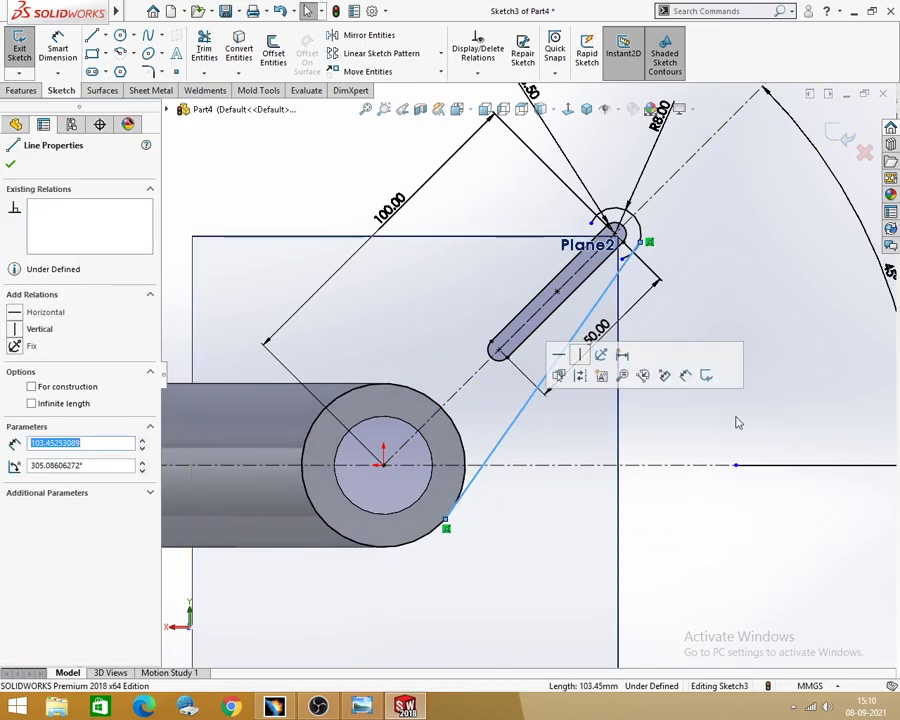
click(687, 511)
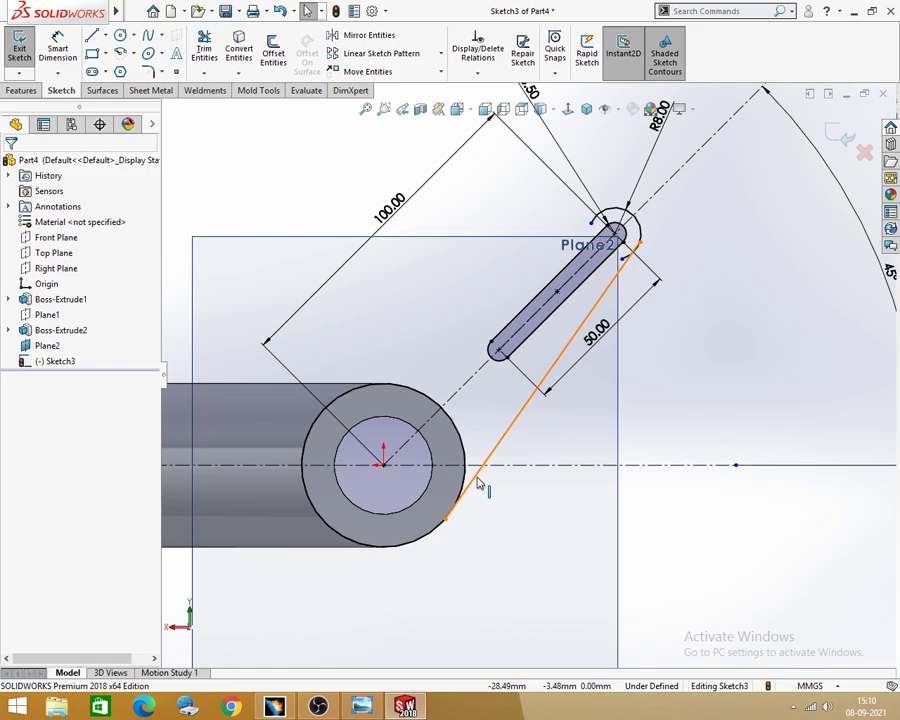
click(478, 484)
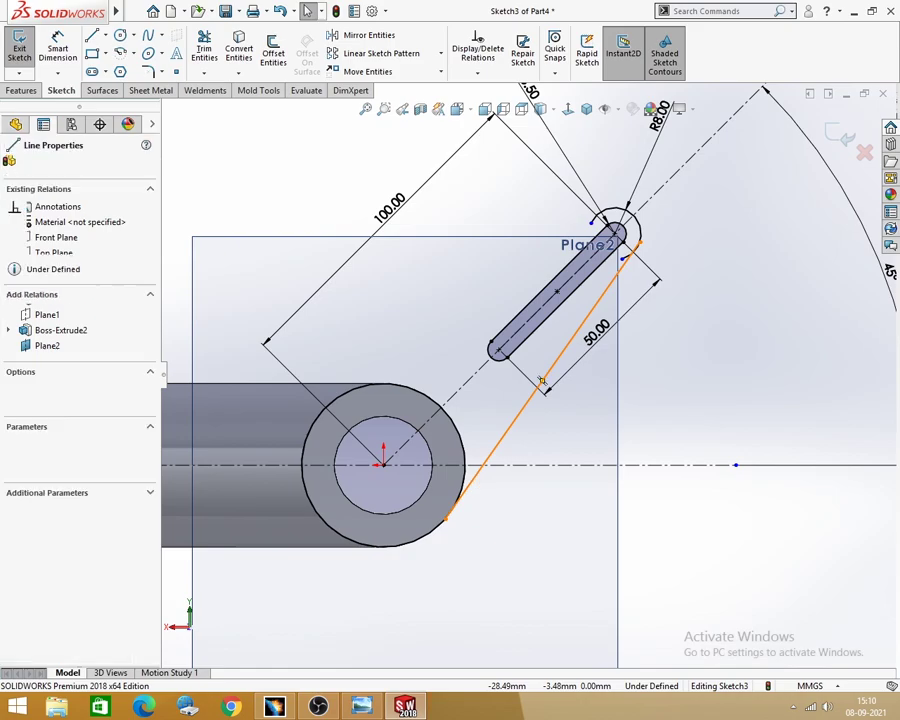
ctrl+click(466, 483)
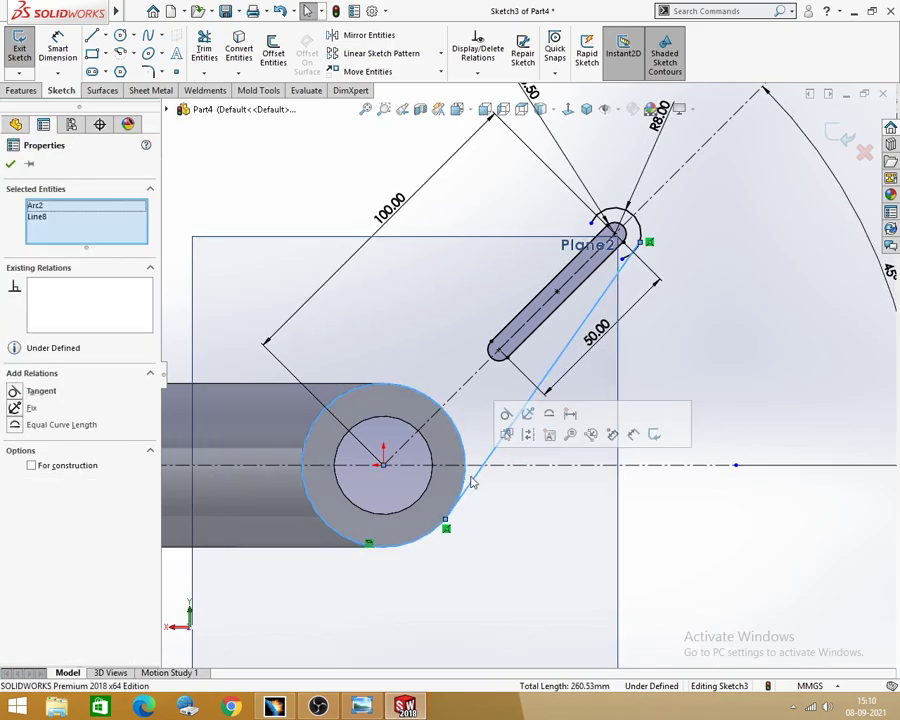
click(525, 410)
click(652, 540)
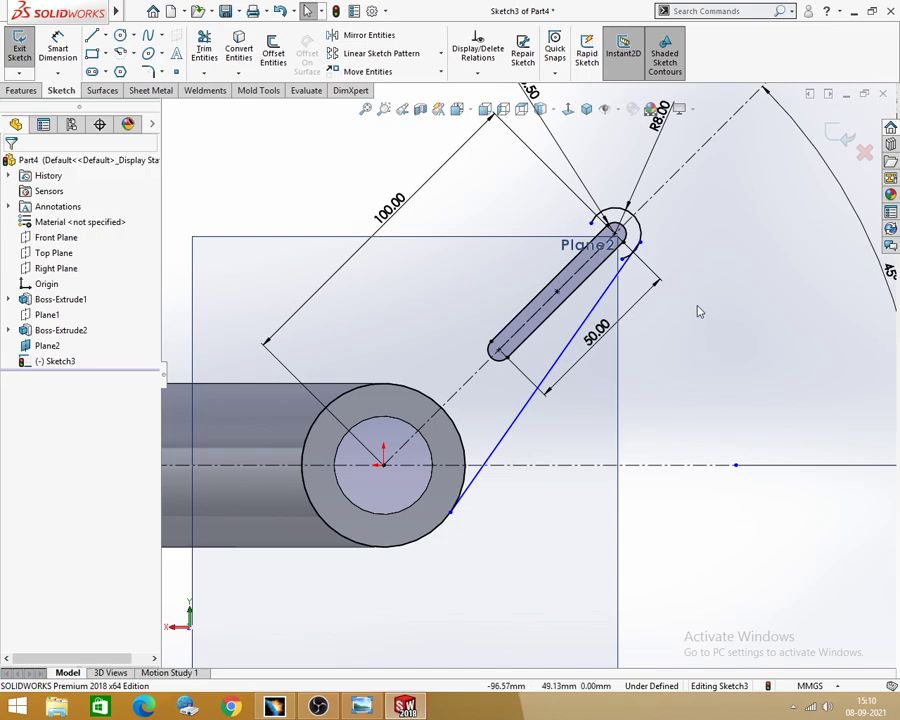
click(623, 273)
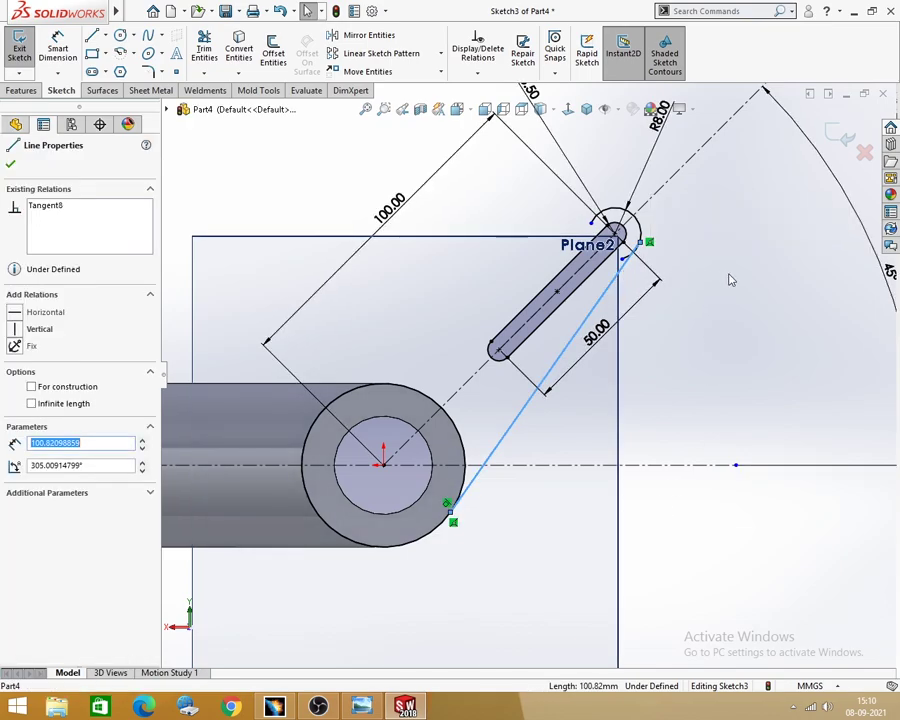
ctrl+click(628, 218)
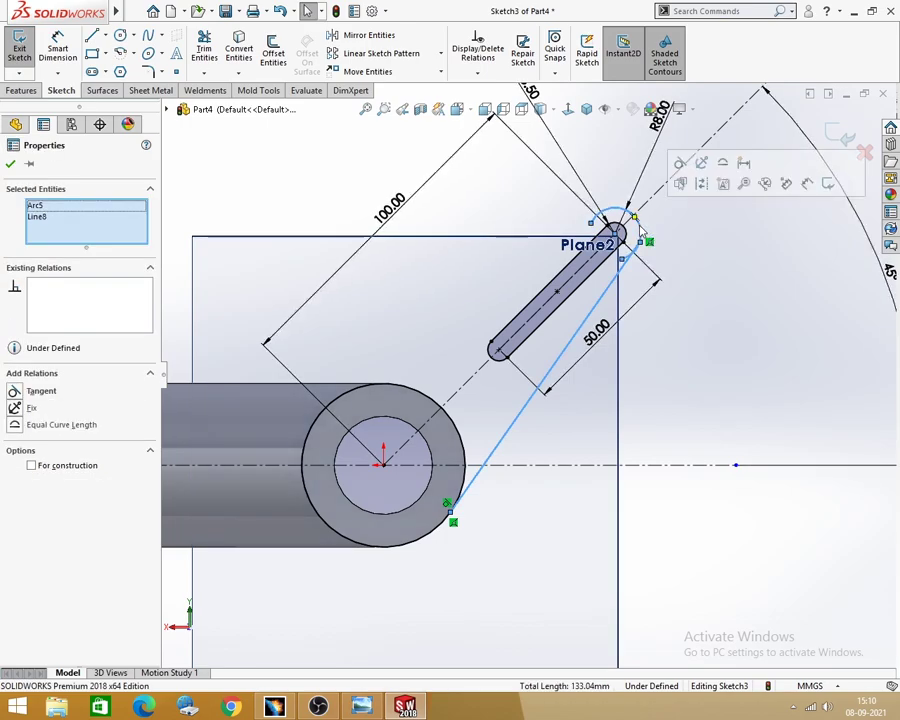
click(680, 164)
click(750, 290)
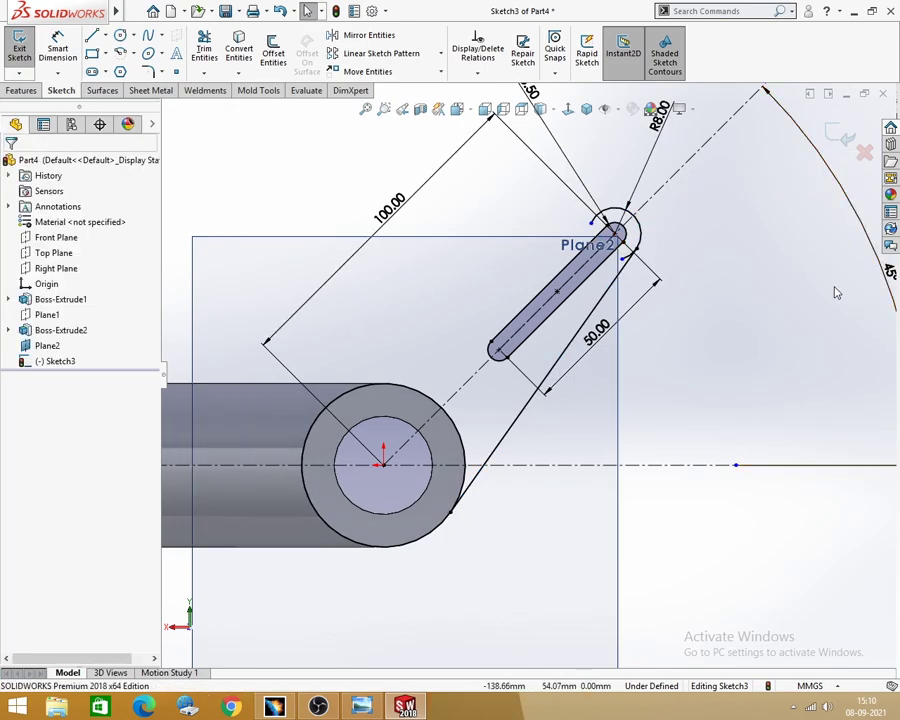
Trim the excess end-arc segment and the unwanted portions of the tube circle.
click(204, 48)
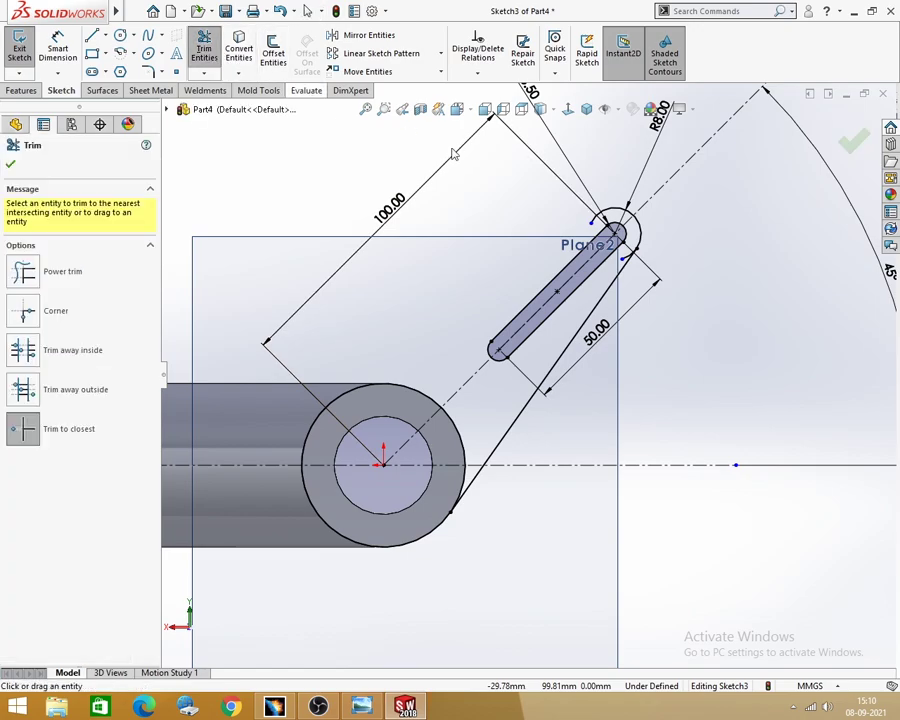
click(602, 217)
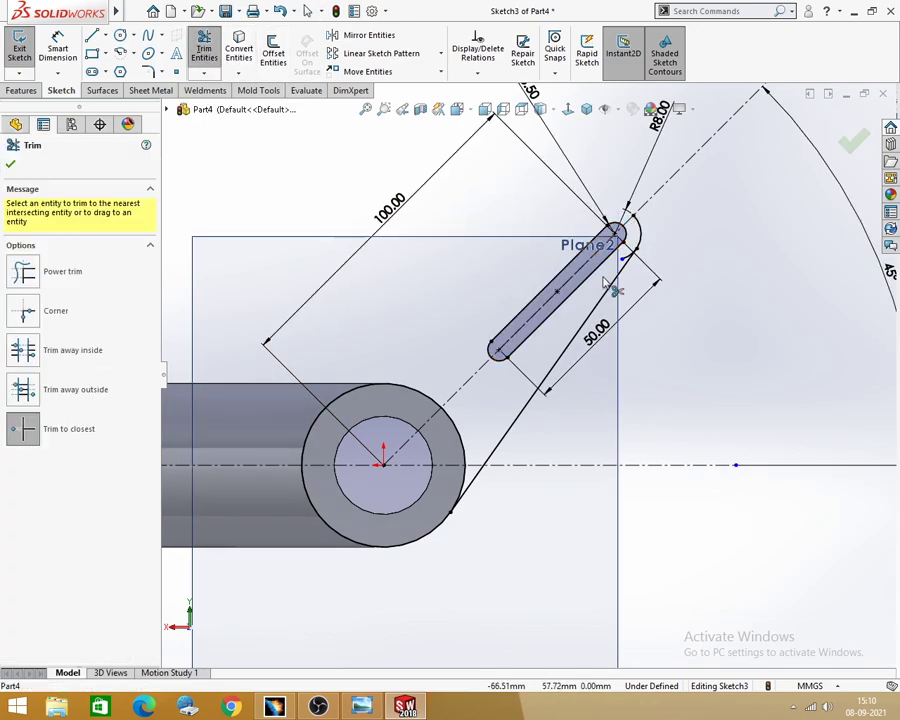
scroll(610, 287, down, 3)
scroll(595, 295, up, 2)
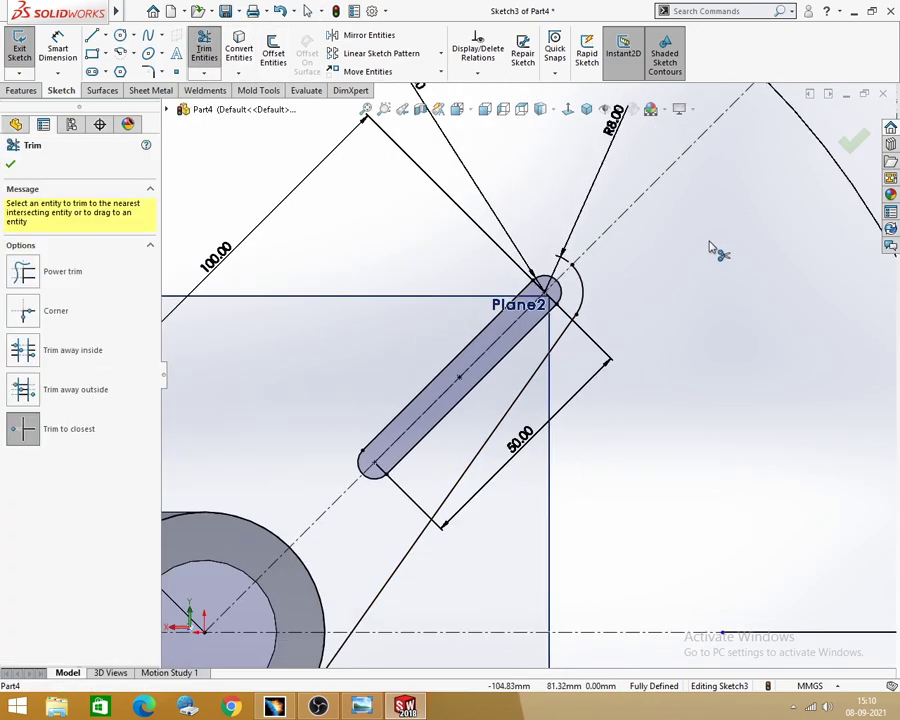
scroll(680, 300, up, 2)
scroll(600, 400, up, 1)
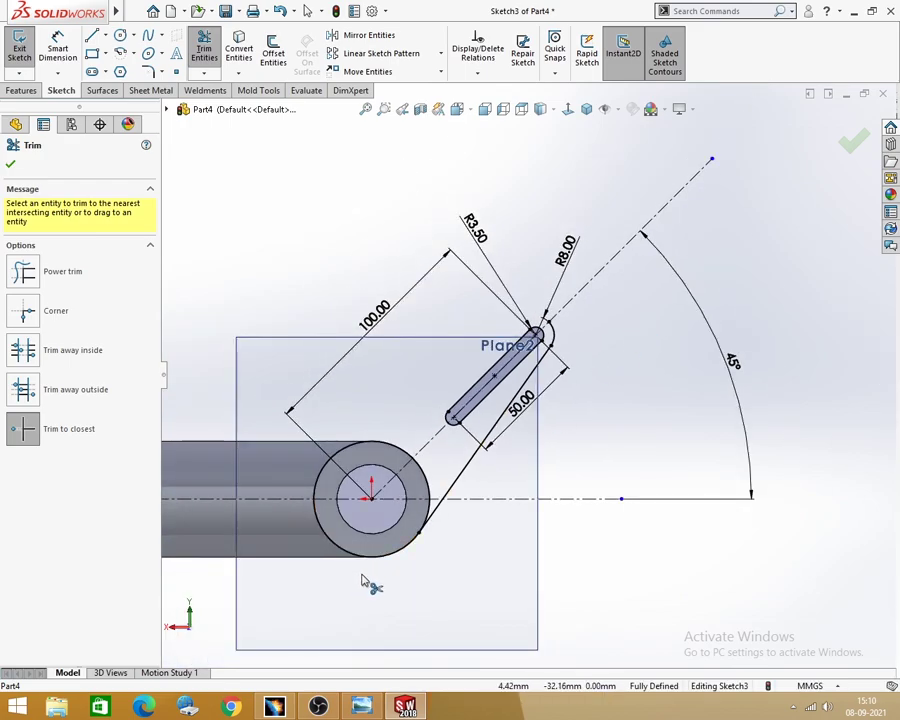
click(396, 556)
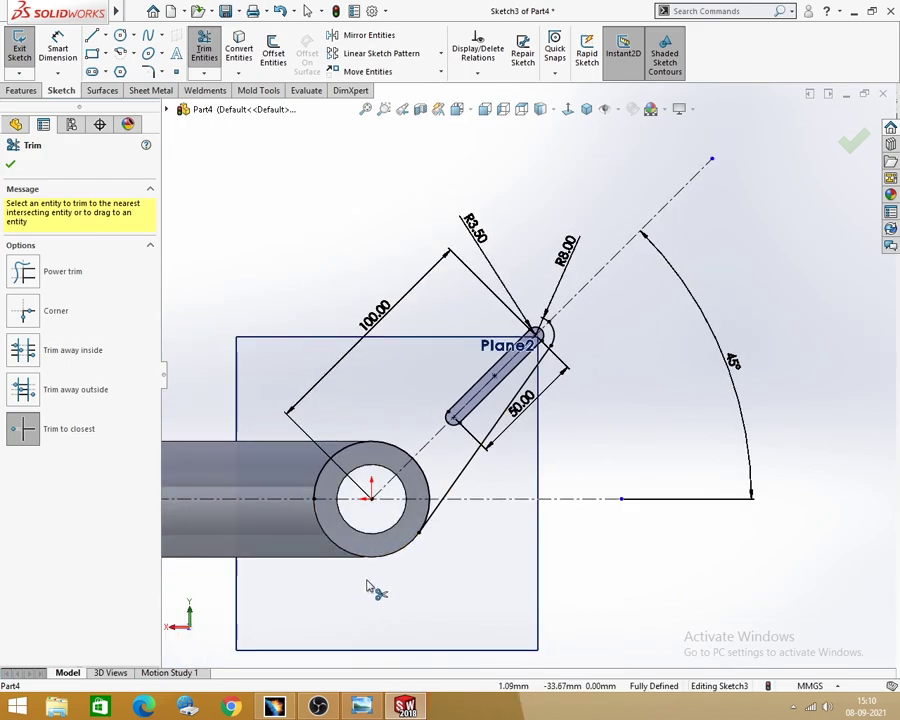
click(323, 483)
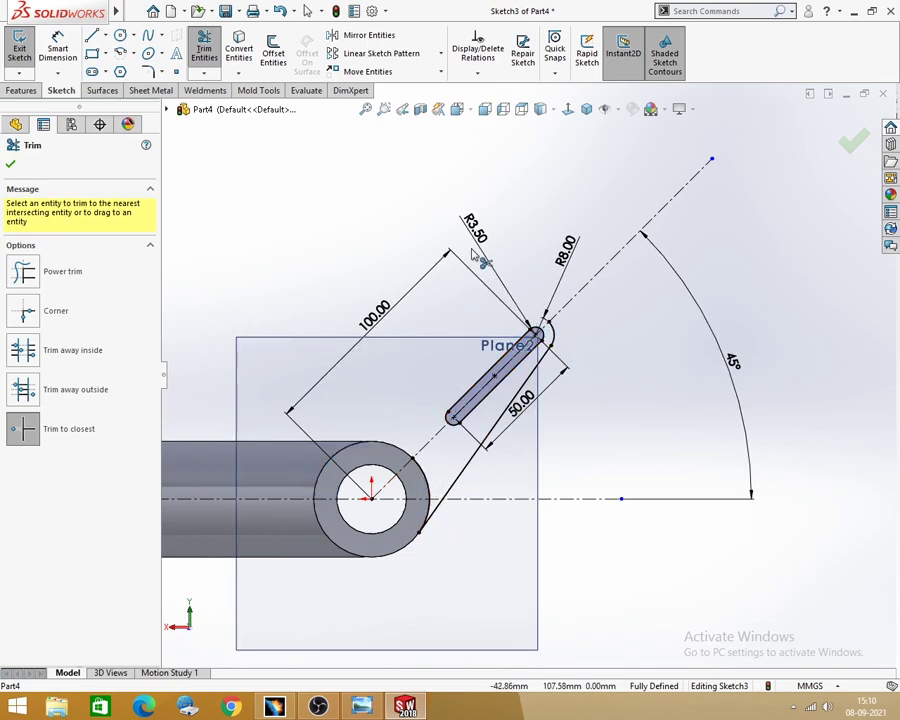
click(10, 163)
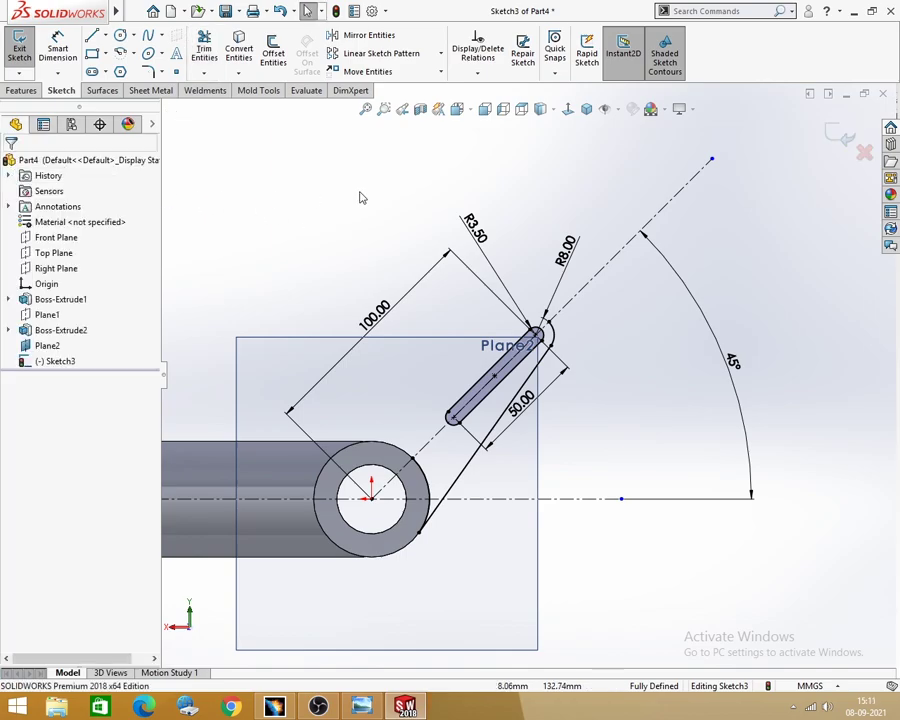
Mirror the end arc, tangent line and circle arc about the 45° slot centreline.
click(358, 35)
click(562, 342)
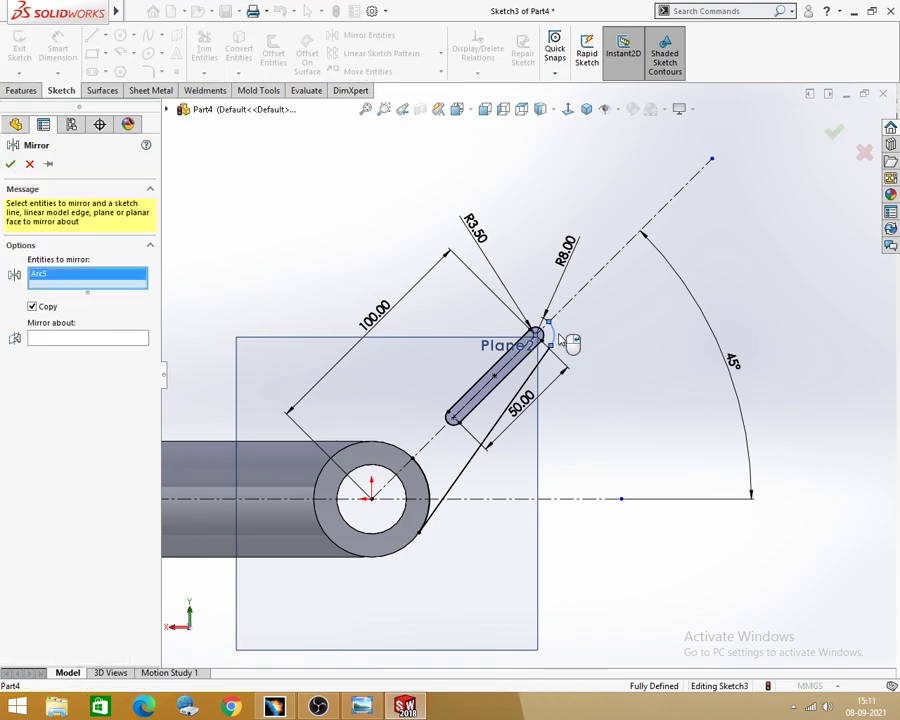
click(477, 460)
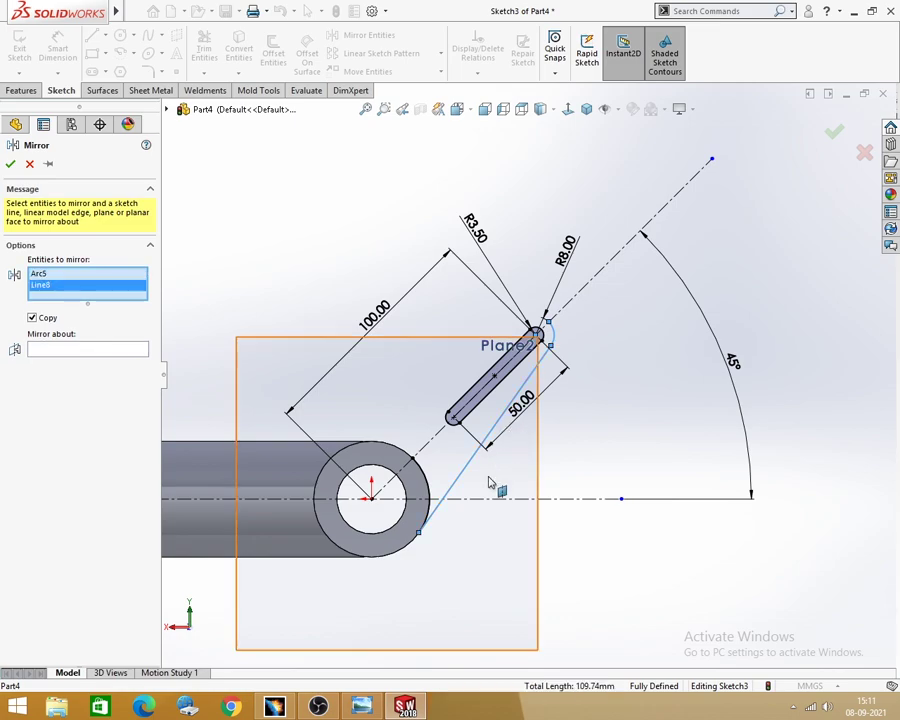
click(429, 488)
click(57, 360)
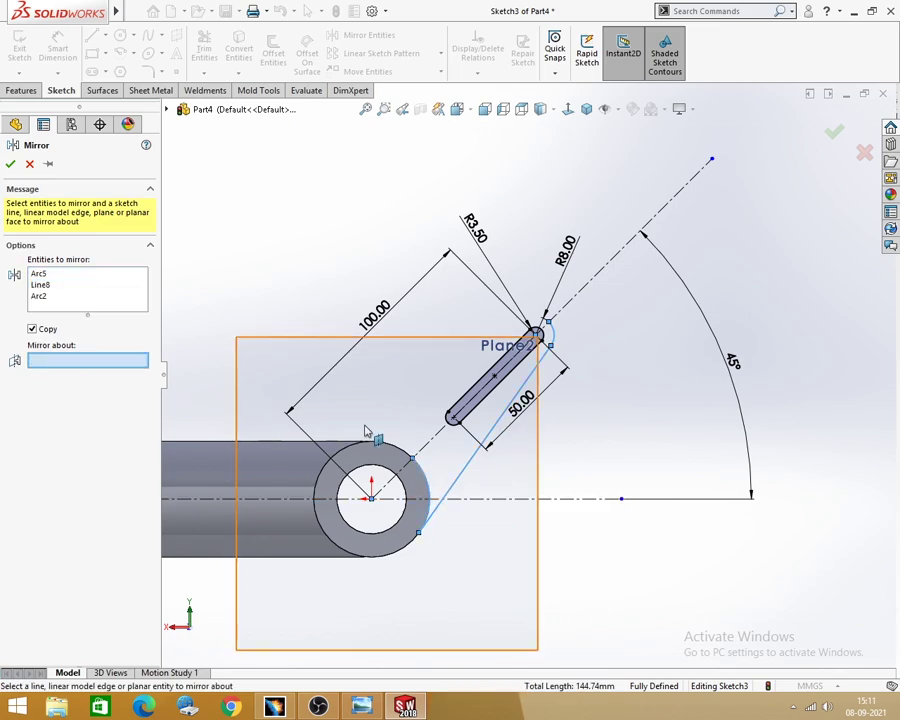
click(433, 437)
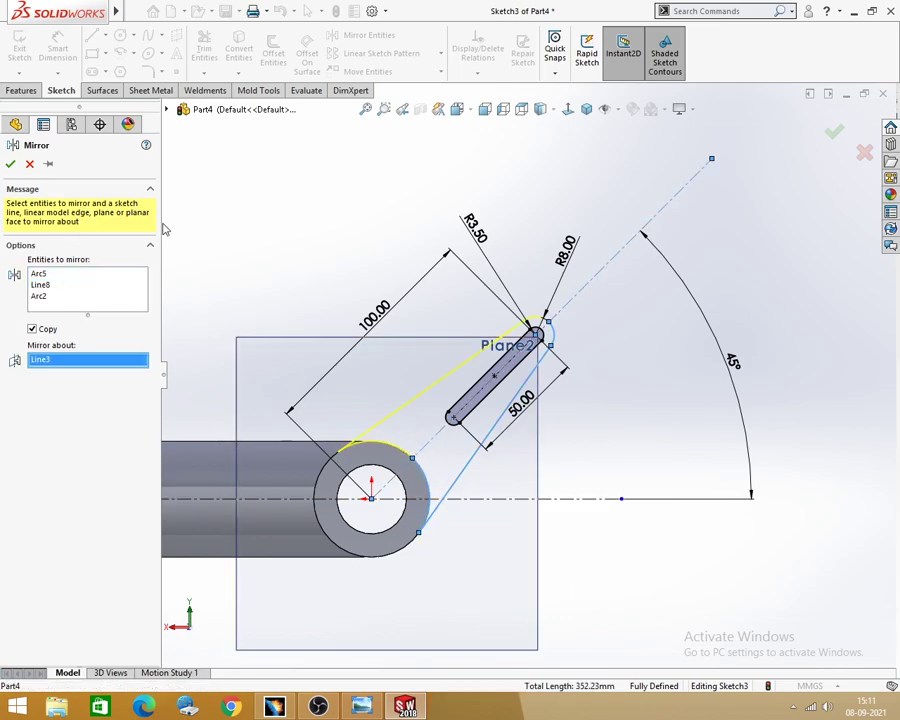
click(10, 164)
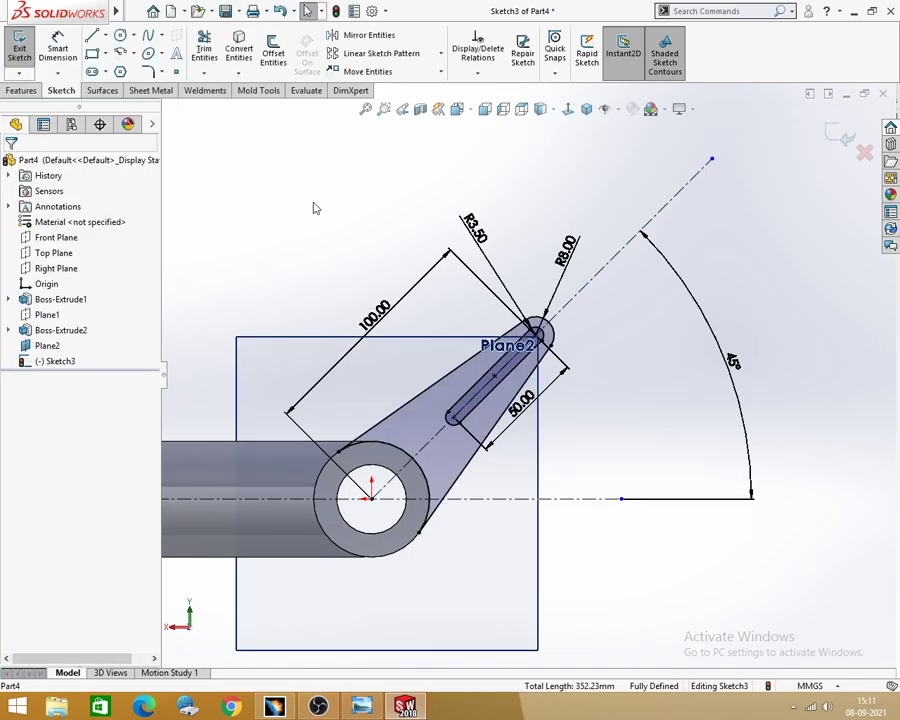
scroll(345, 155, up, 1)
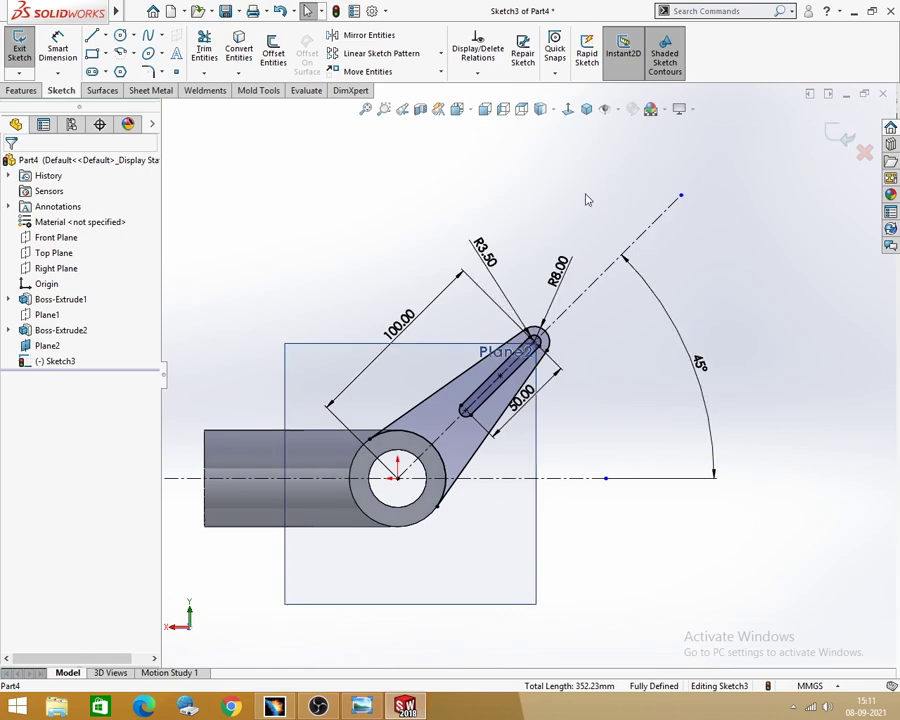
key(d)
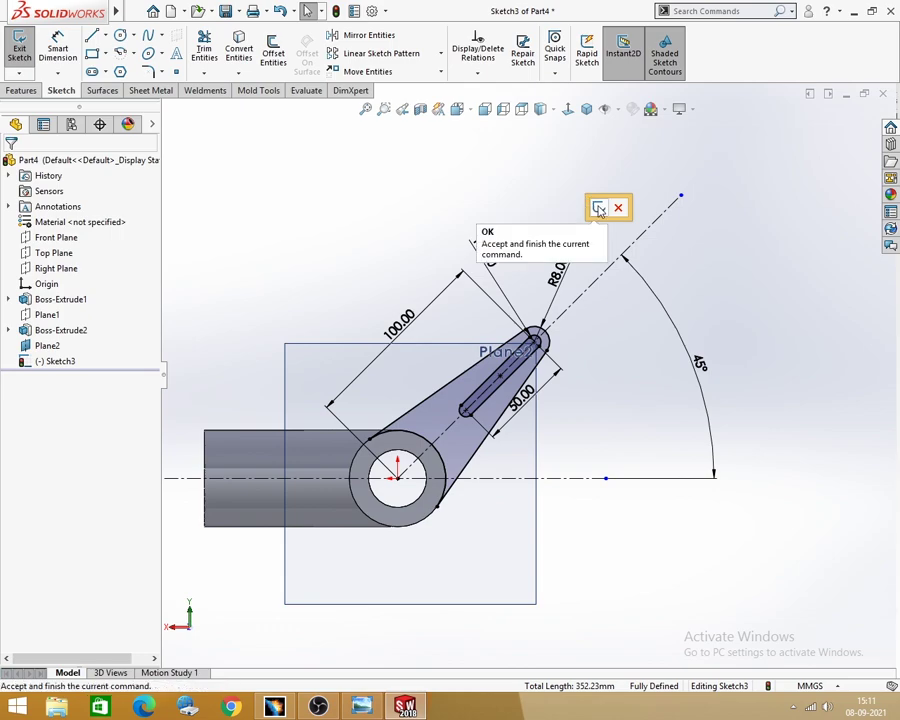
Exit Sketch3, review the reference drawing, and go to the Features tools.
click(598, 209)
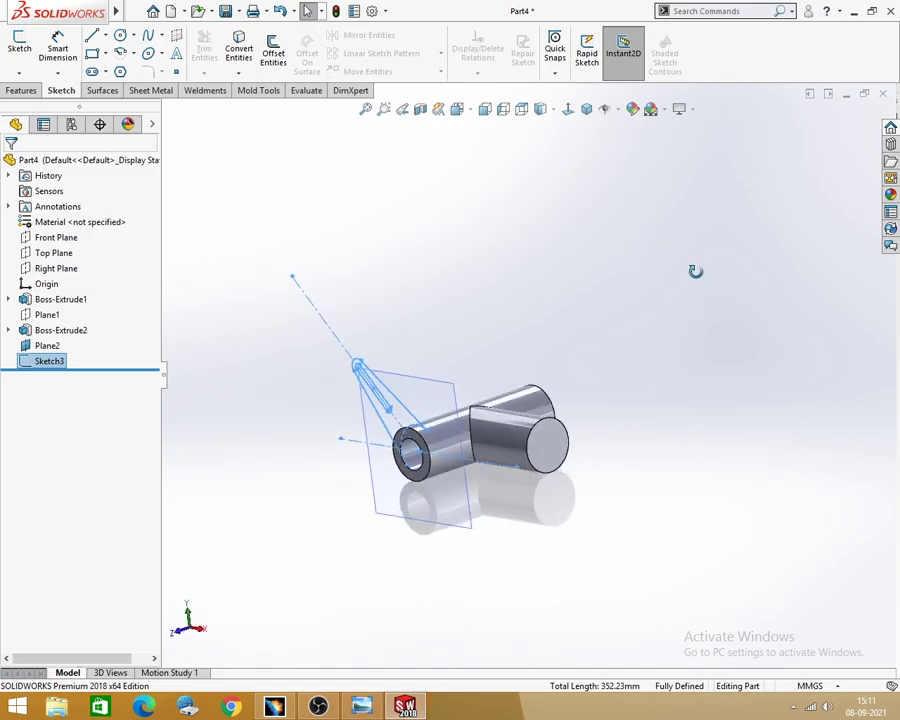
click(358, 707)
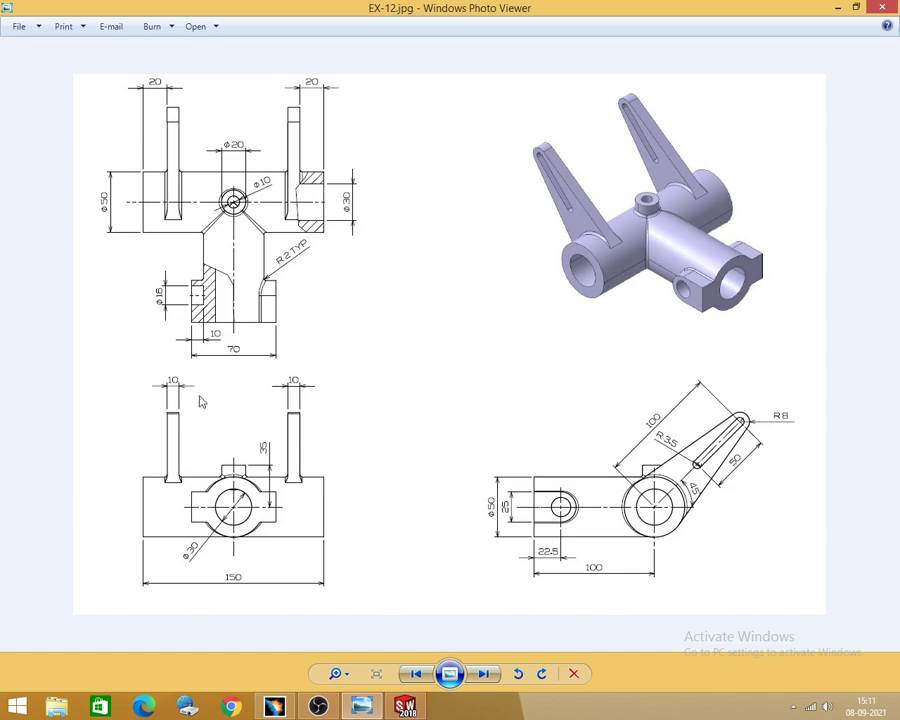
click(837, 8)
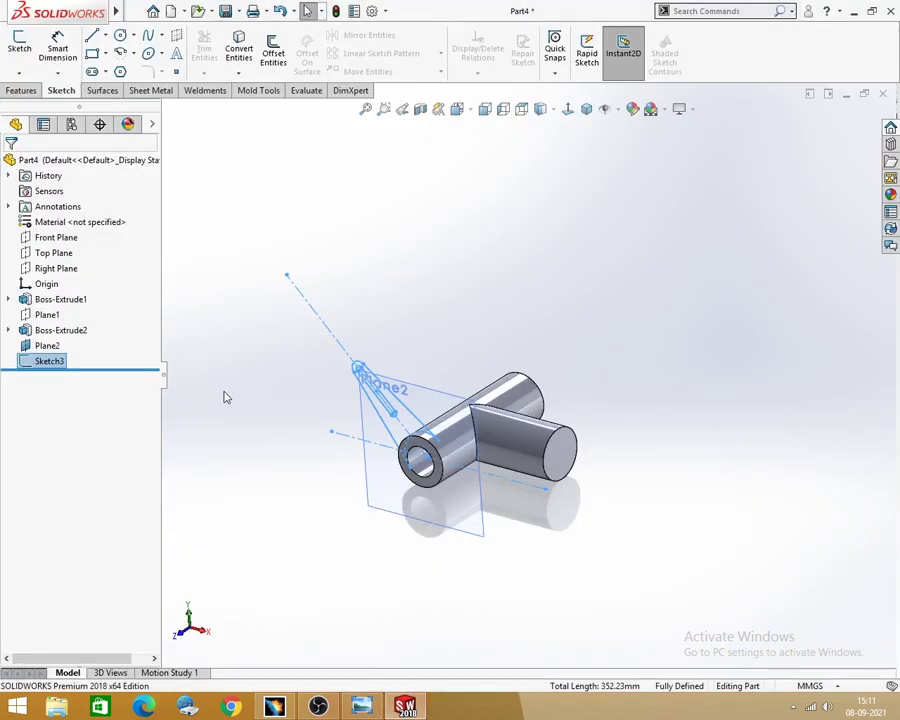
click(21, 90)
Extrude the arm sketch 10 mm in the reversed direction as Boss-Extrude3.
click(26, 50)
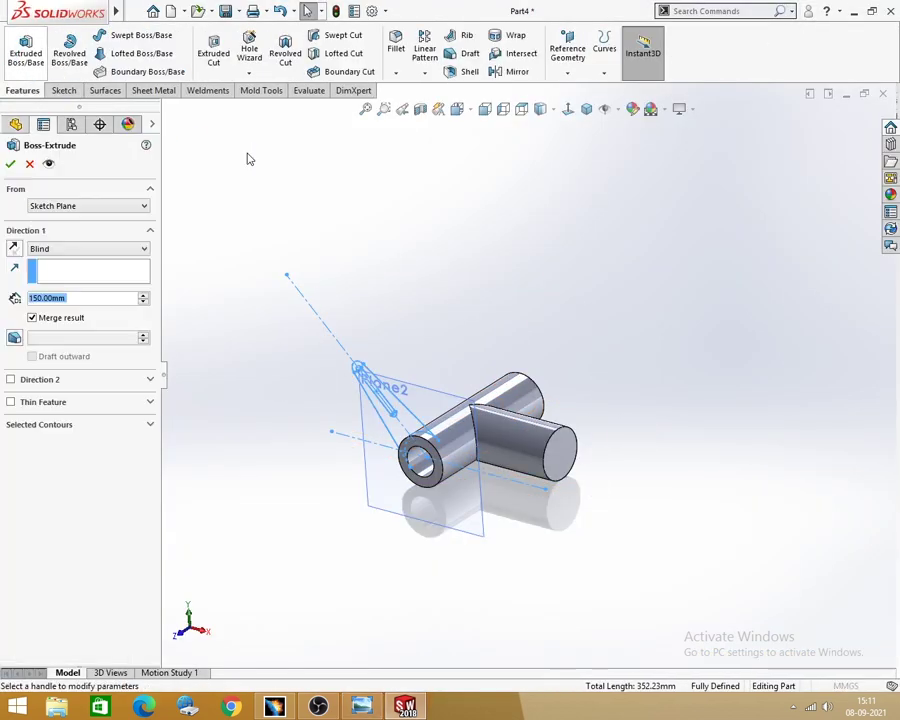
click(14, 248)
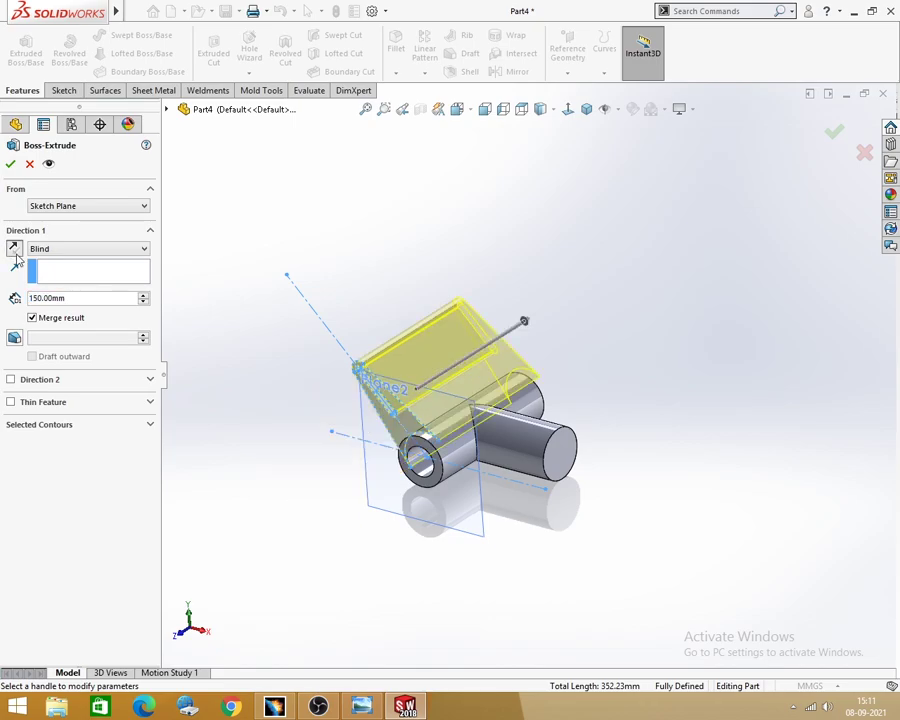
double_click(96, 298)
text(10)
key(Return)
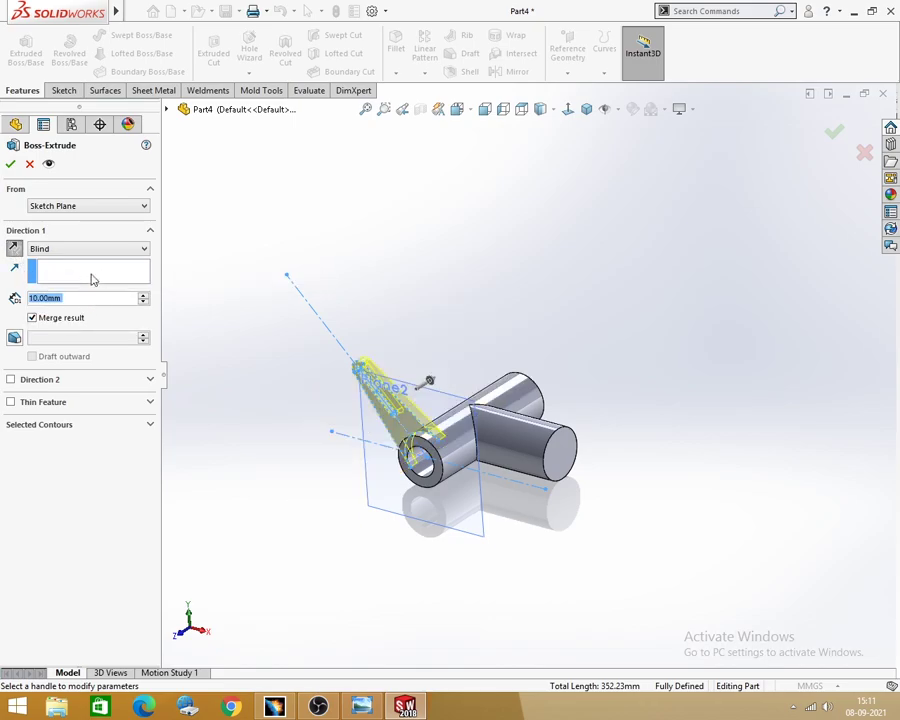
click(10, 163)
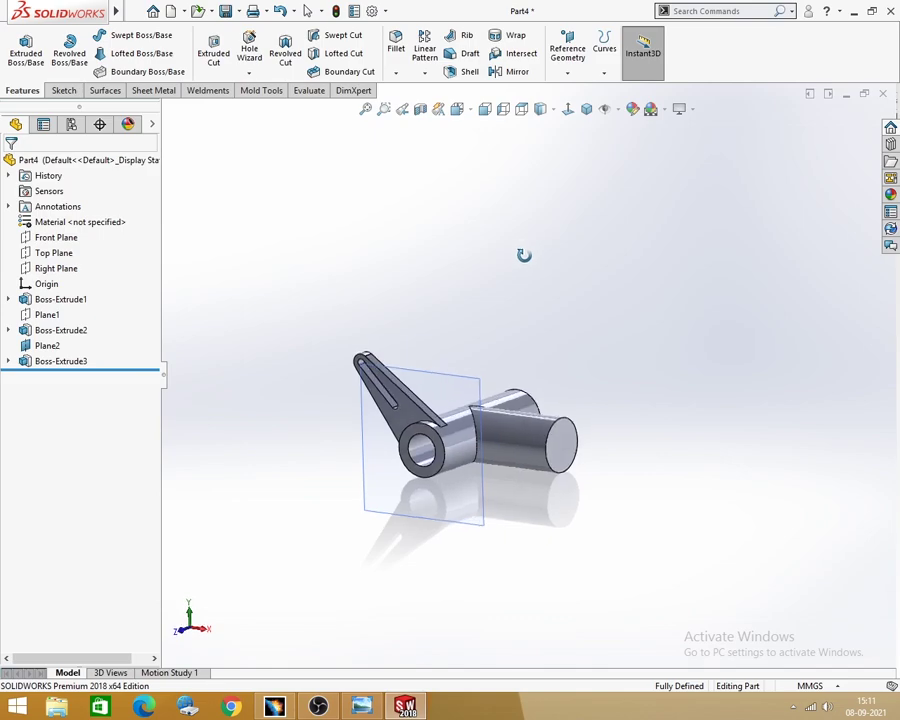
Hide Plane2 and orbit the model to view the new arm.
click(425, 390)
click(504, 346)
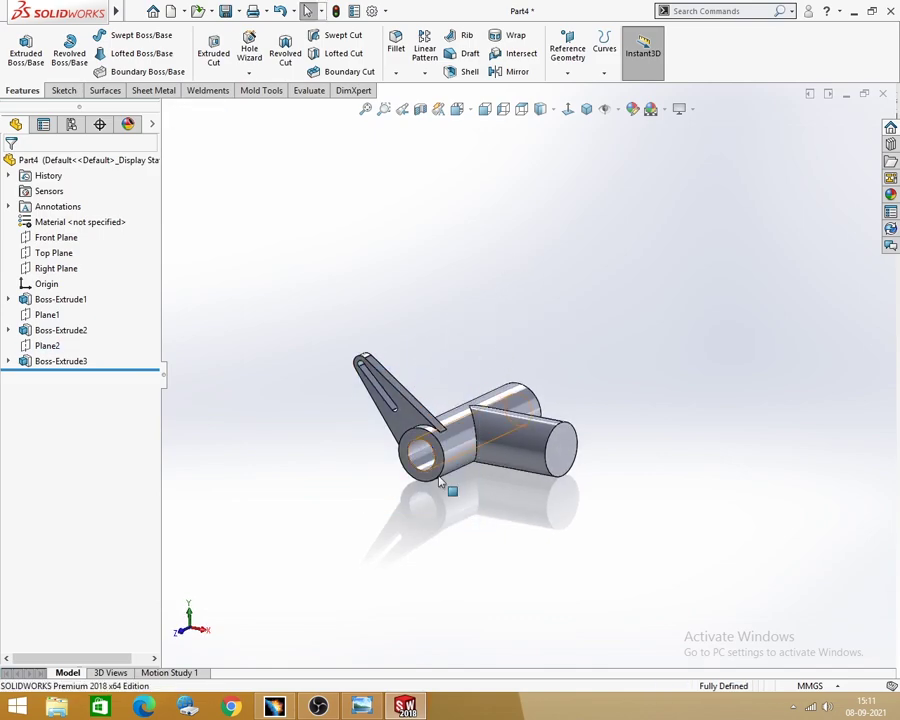
scroll(440, 482, down, 3)
mouse_move(482, 482)
middle_down()
mouse_move(502, 518)
mouse_move(502, 452)
mouse_move(450, 482)
middle_up()
key(alt+Tab)
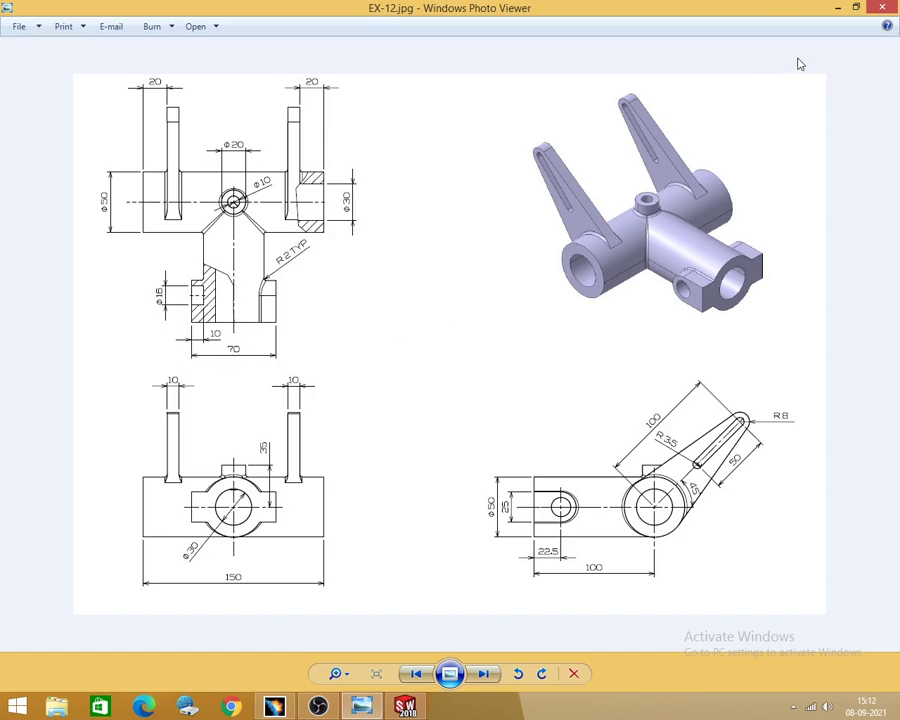
click(838, 8)
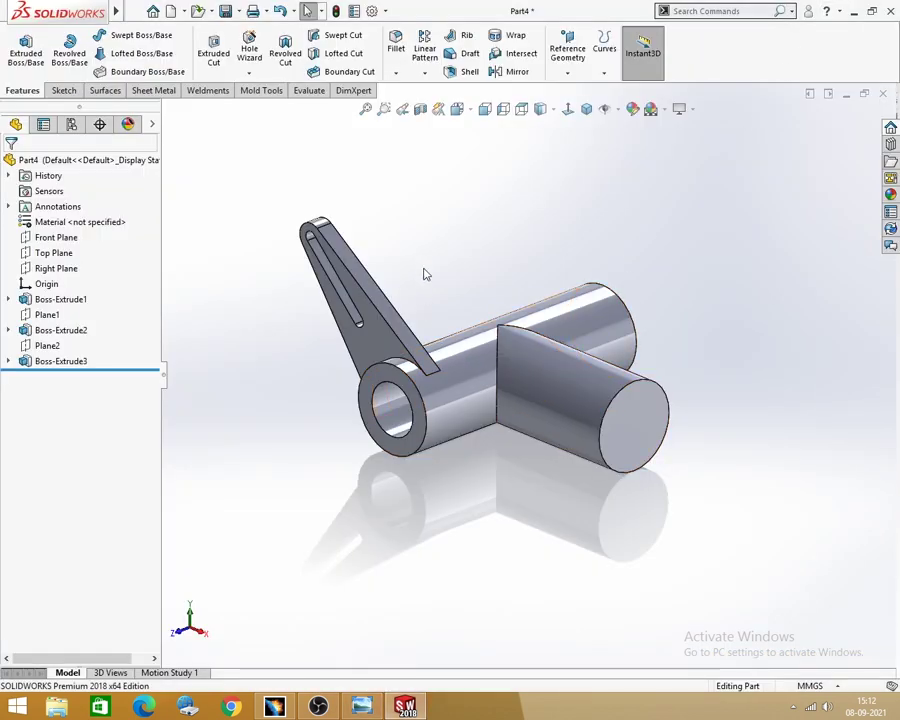
Create Plane3 offset 35 mm from the Front Plane, checking the reference drawing.
click(577, 60)
click(578, 90)
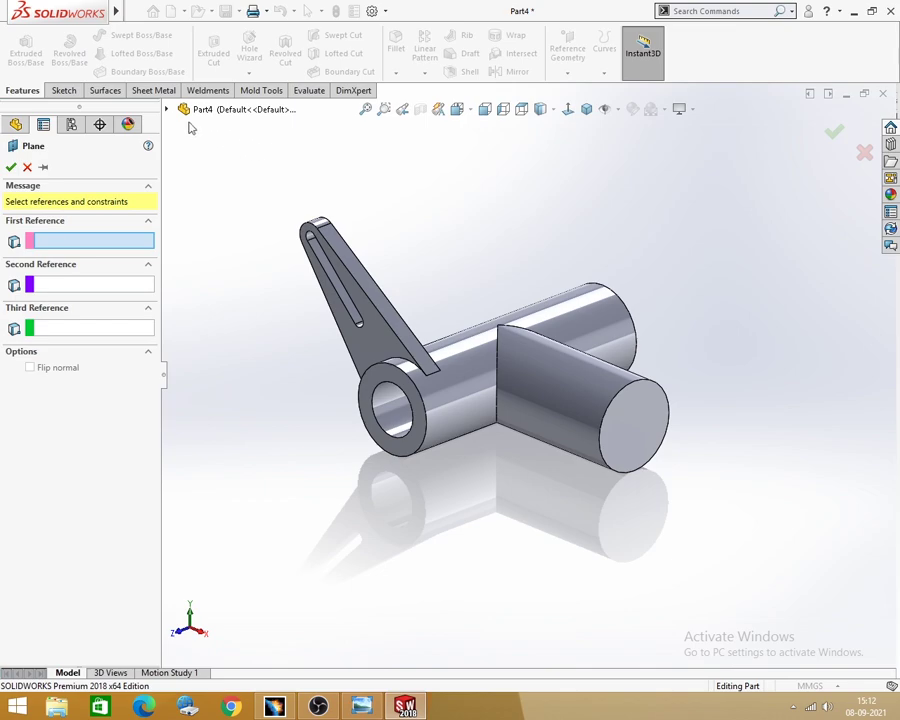
click(168, 110)
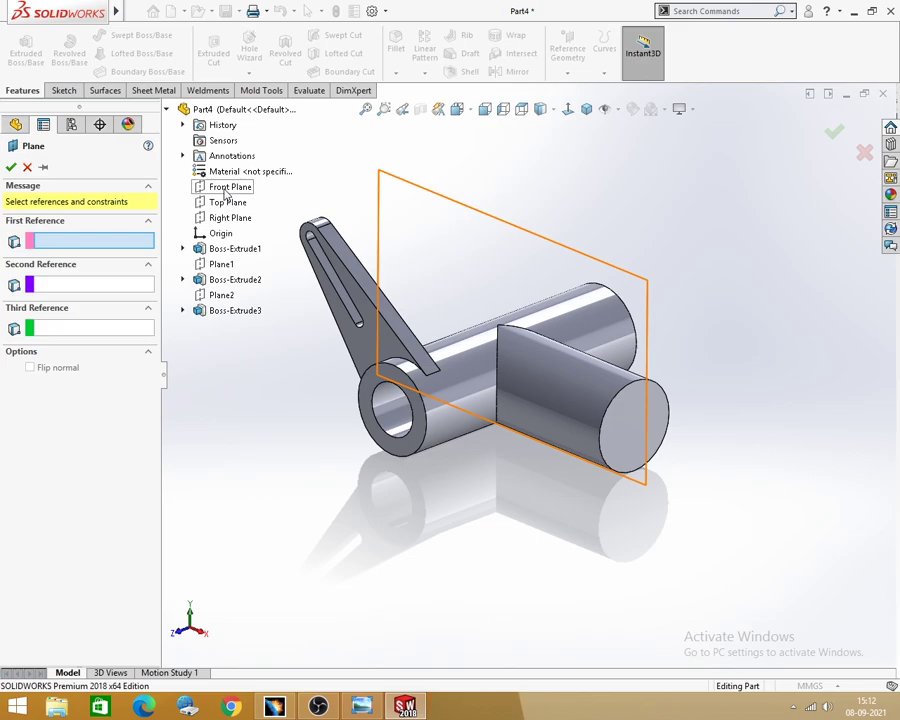
click(226, 190)
middle_drag(627, 537, 572, 545)
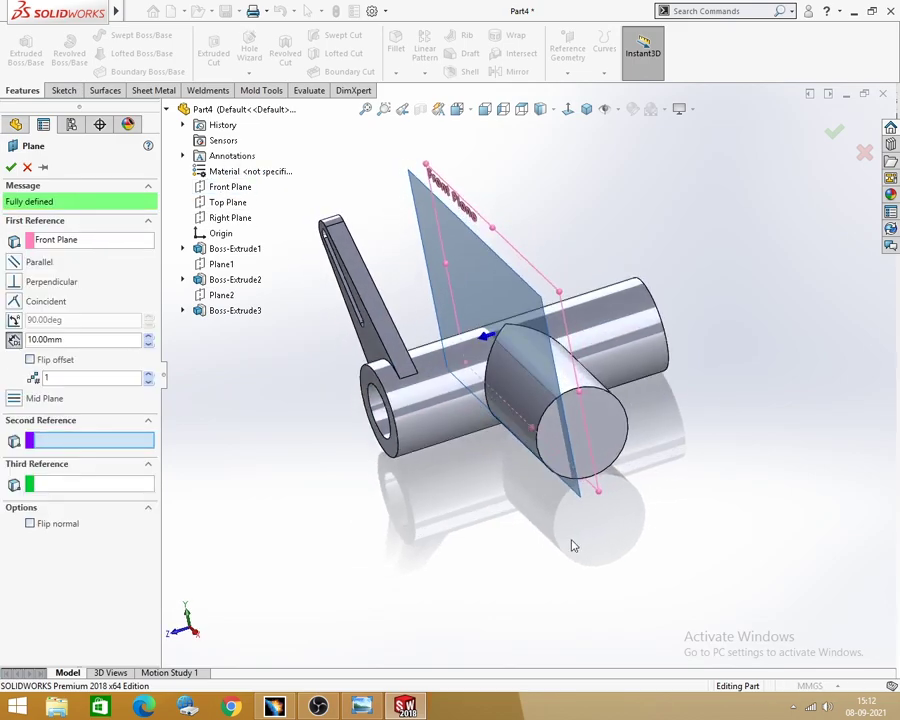
double_click(87, 341)
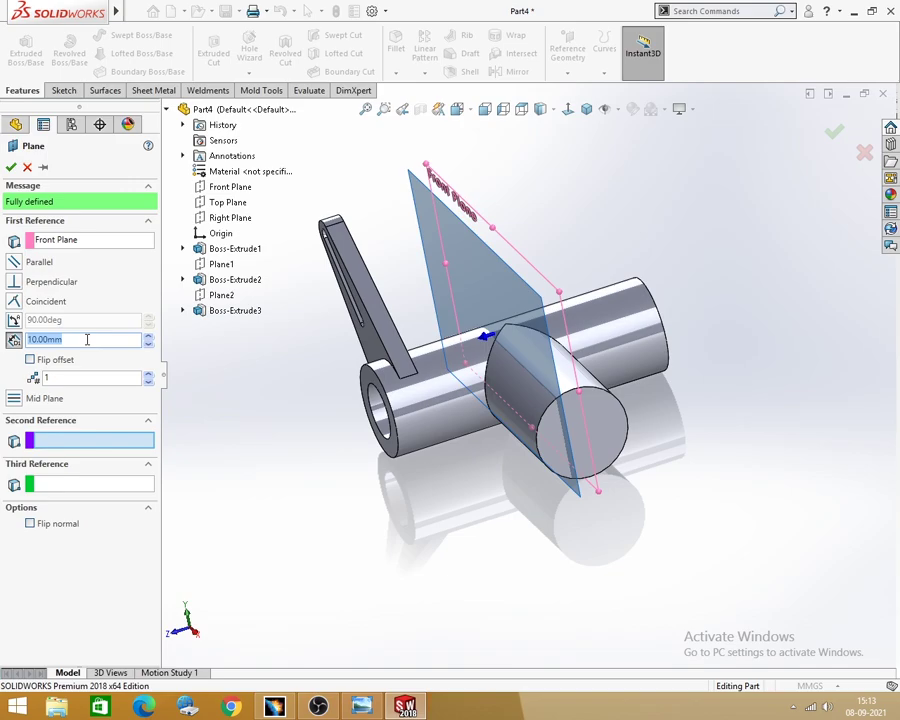
text(35)
mouse_move(240, 440)
middle_down()
mouse_move(304, 482)
mouse_move(344, 666)
middle_up()
key(alt+Tab)
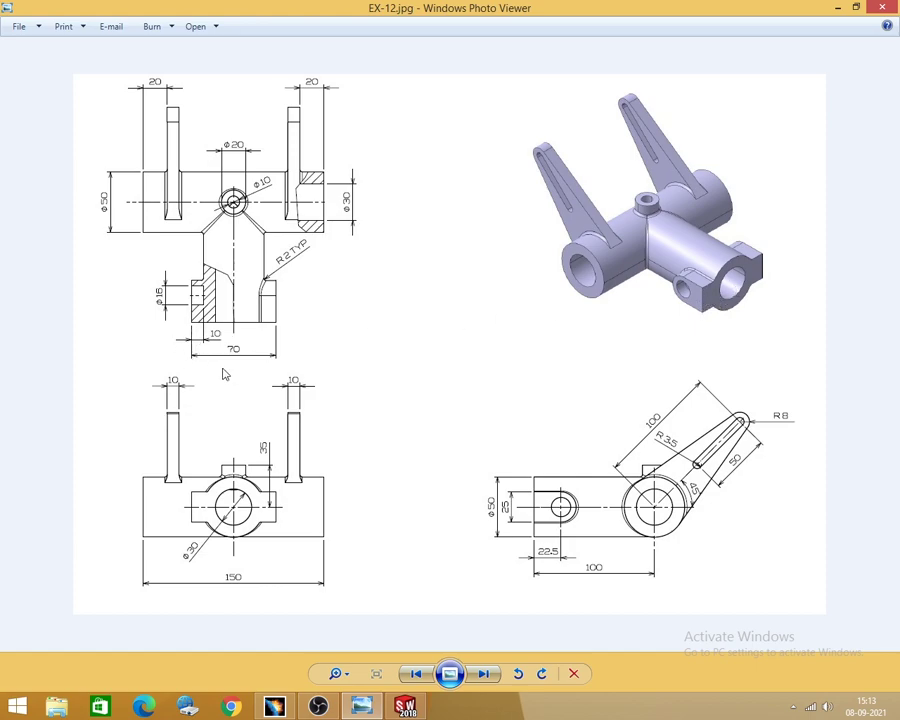
click(837, 7)
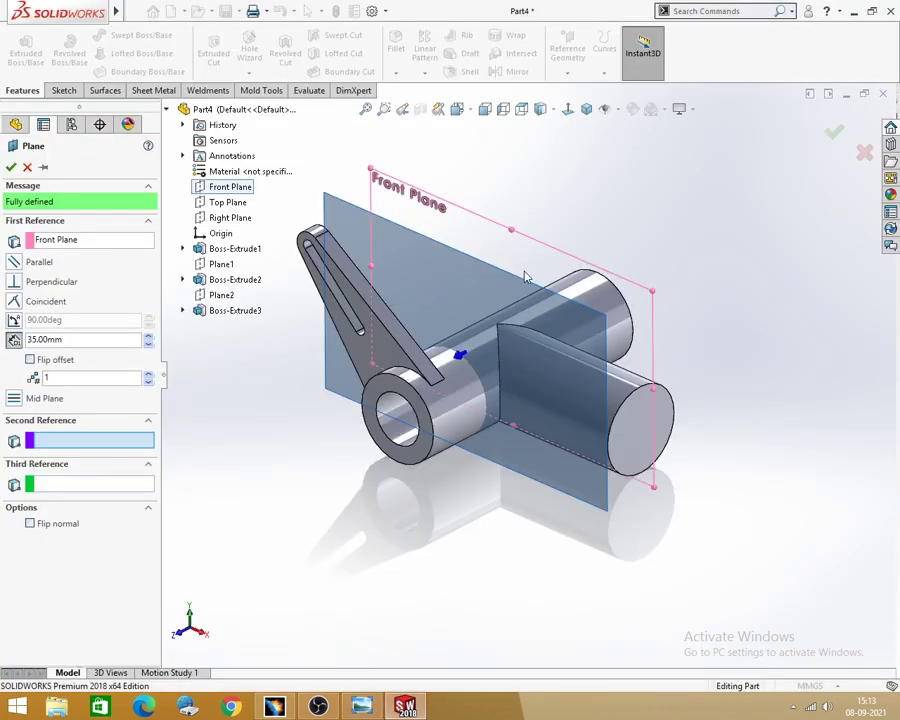
click(11, 167)
mouse_move(320, 520)
middle_down()
mouse_move(316, 512)
mouse_move(352, 496)
middle_up()
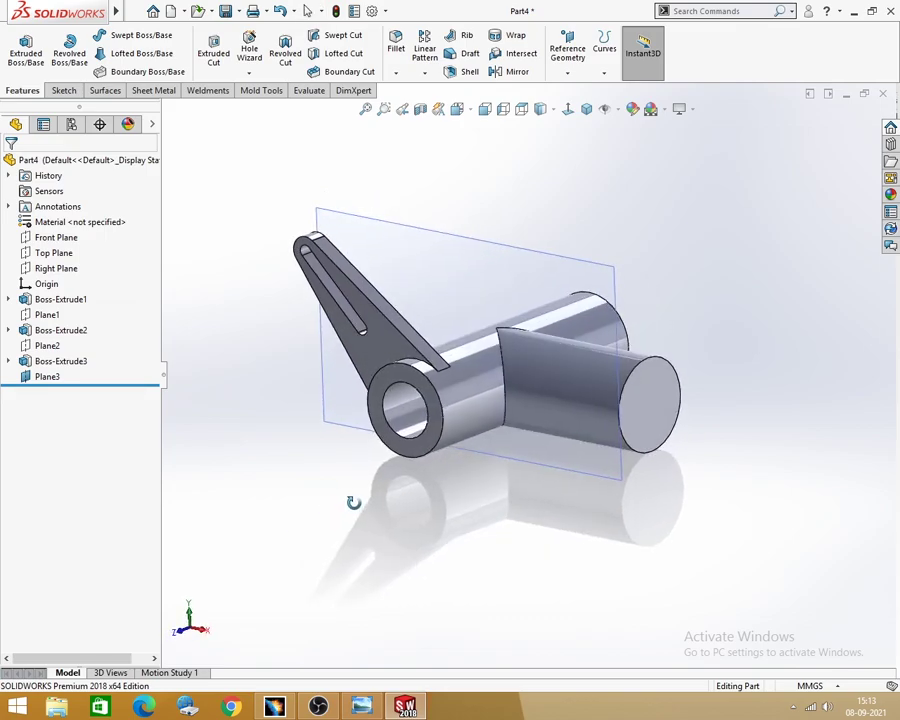
Start a new sketch on Plane3 and compare it with the reference drawing.
click(428, 273)
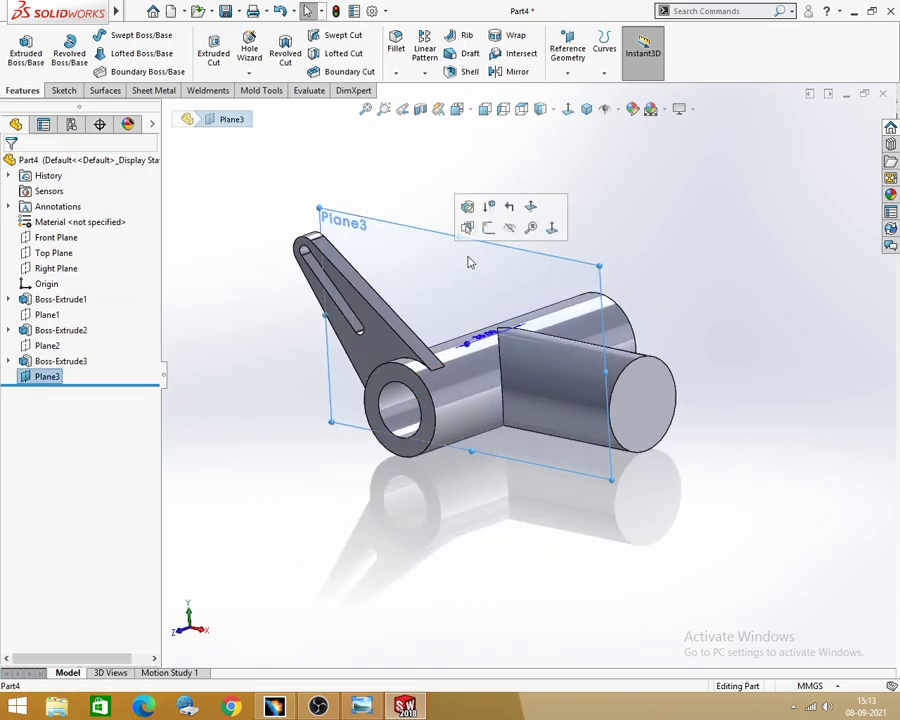
click(488, 227)
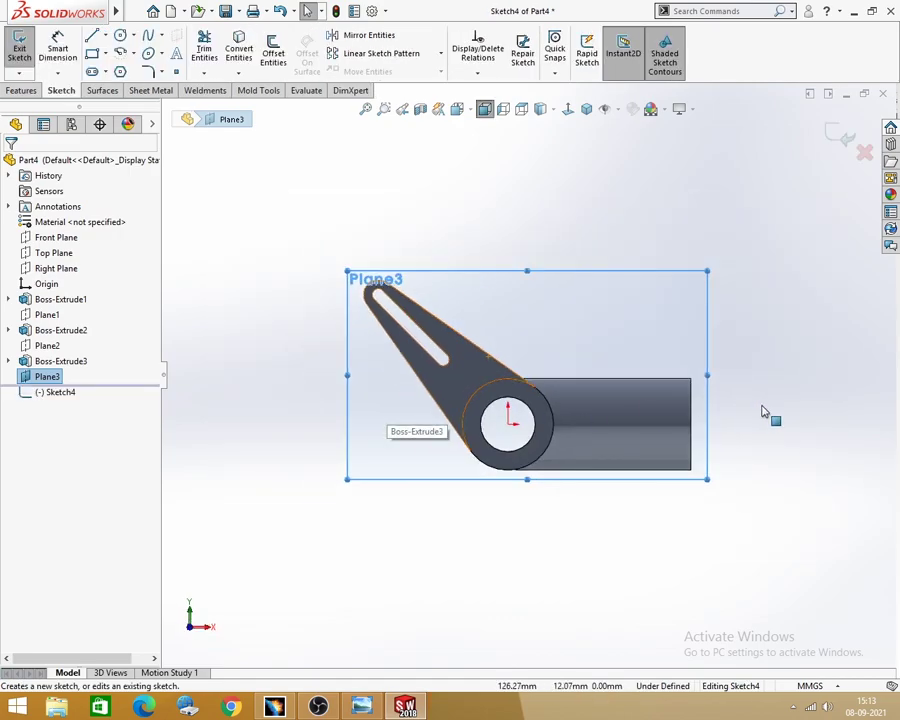
scroll(760, 400, down, 1)
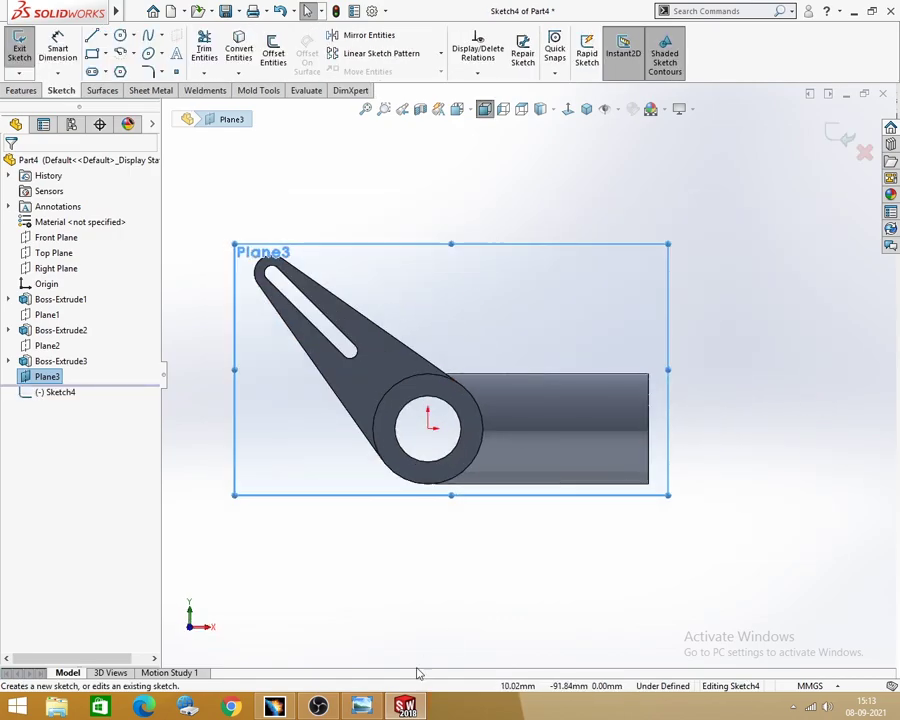
click(361, 707)
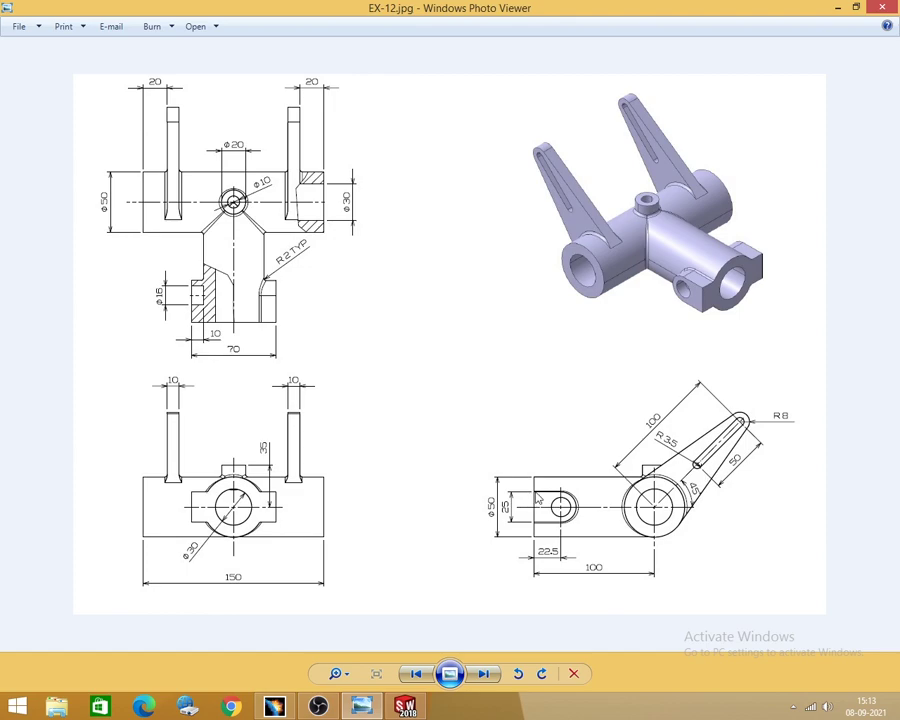
click(838, 7)
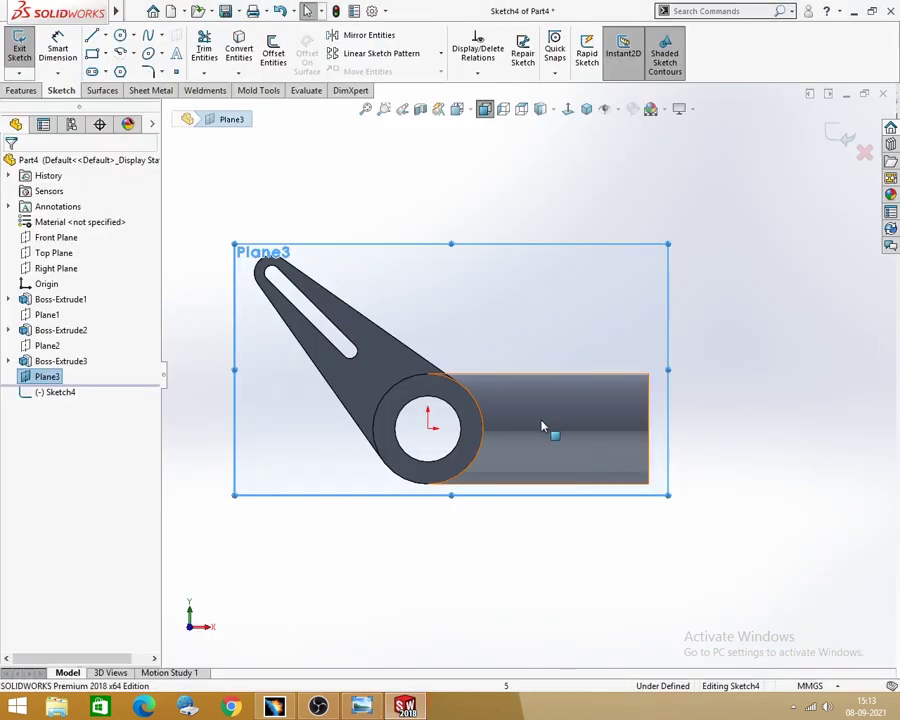
Turn the view Normal To Sketch4 and recheck the reference drawing.
click(288, 545)
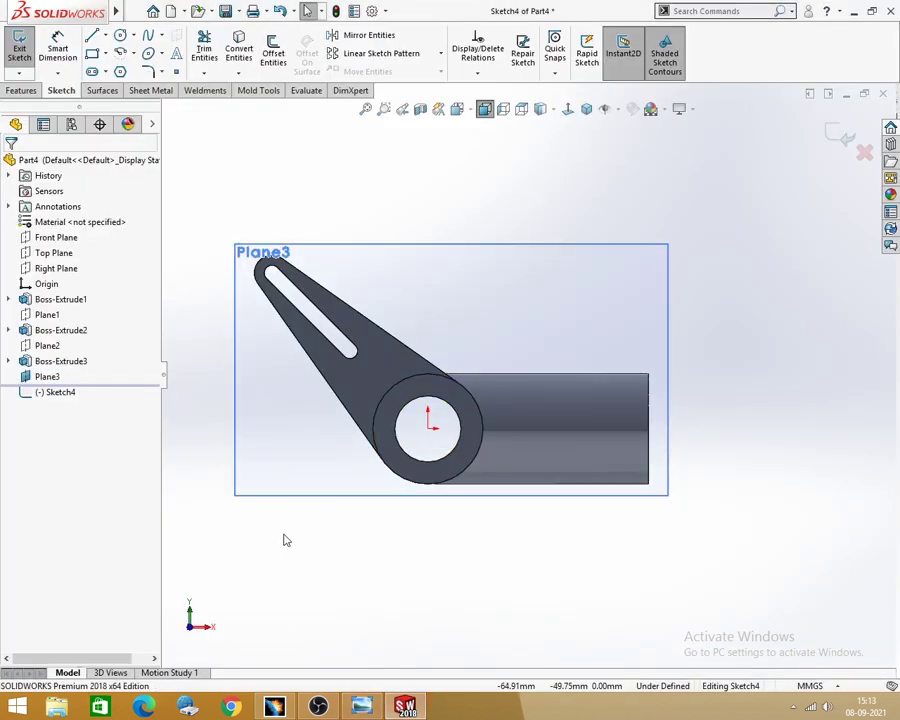
key(z)
click(60, 391)
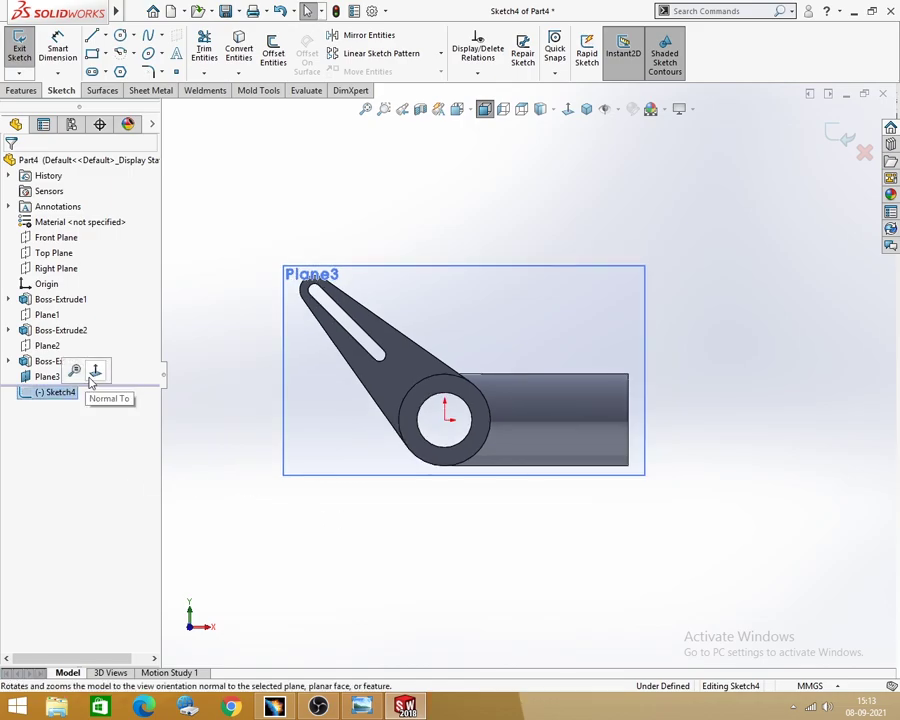
click(94, 367)
key(z)
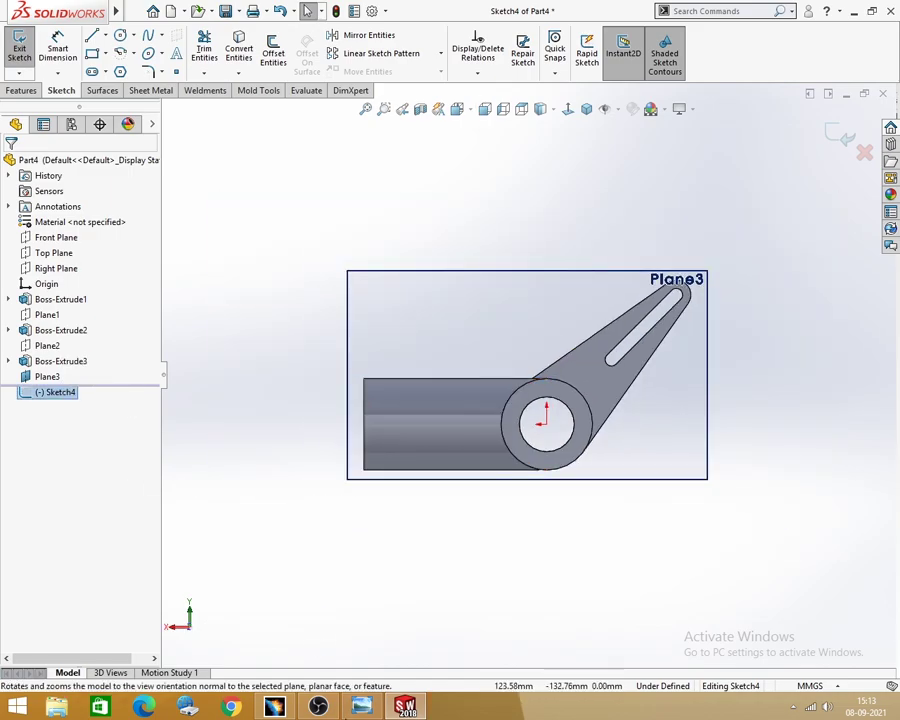
click(361, 707)
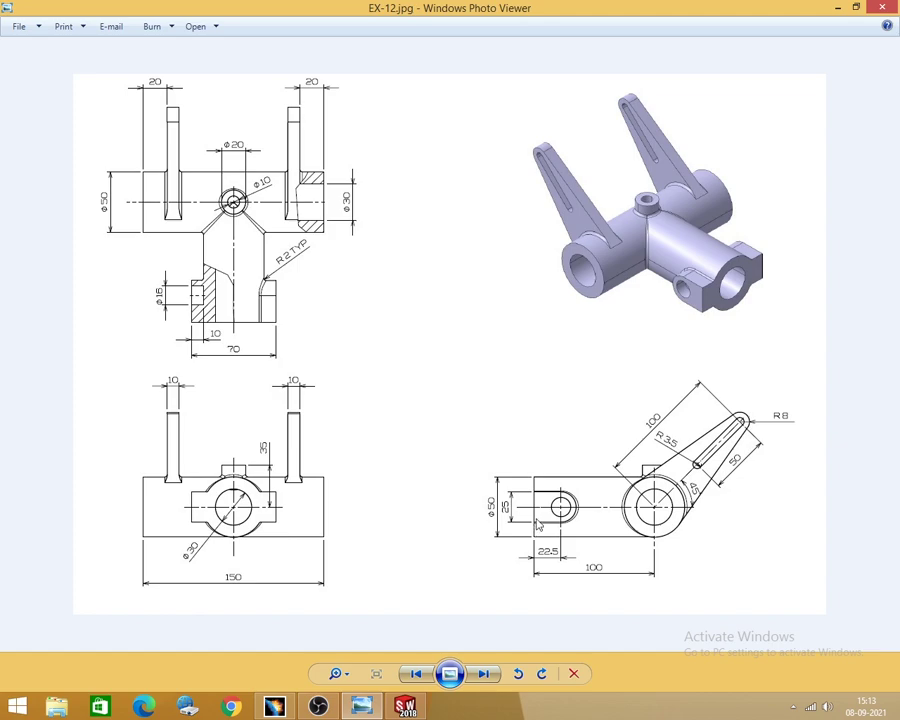
click(837, 8)
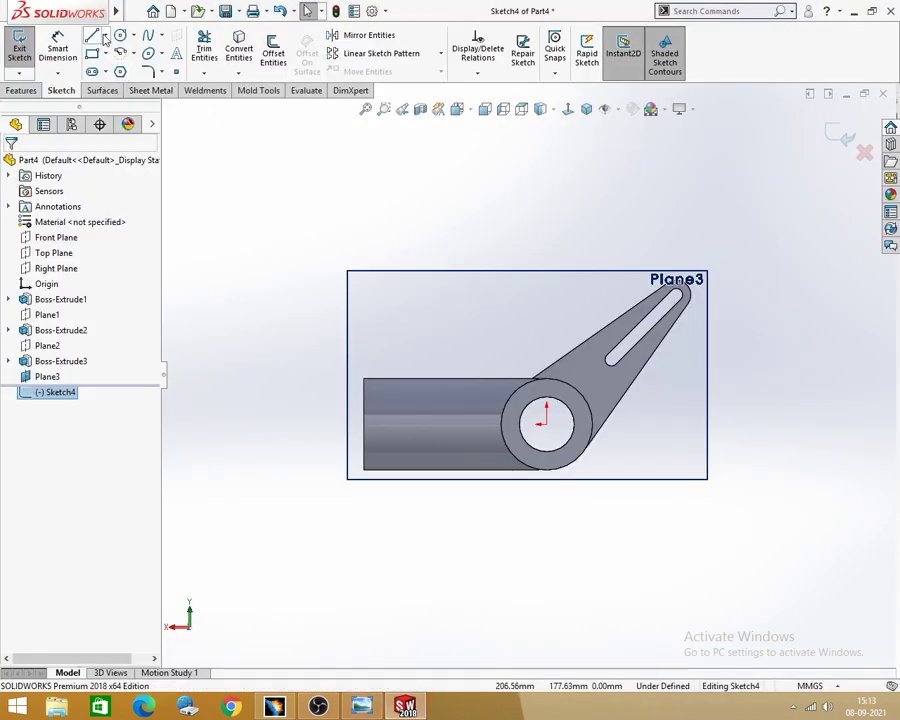
click(105, 36)
Draw a horizontal centerline through the bore centre and extend its left end.
click(117, 69)
drag(299, 423, 545, 419)
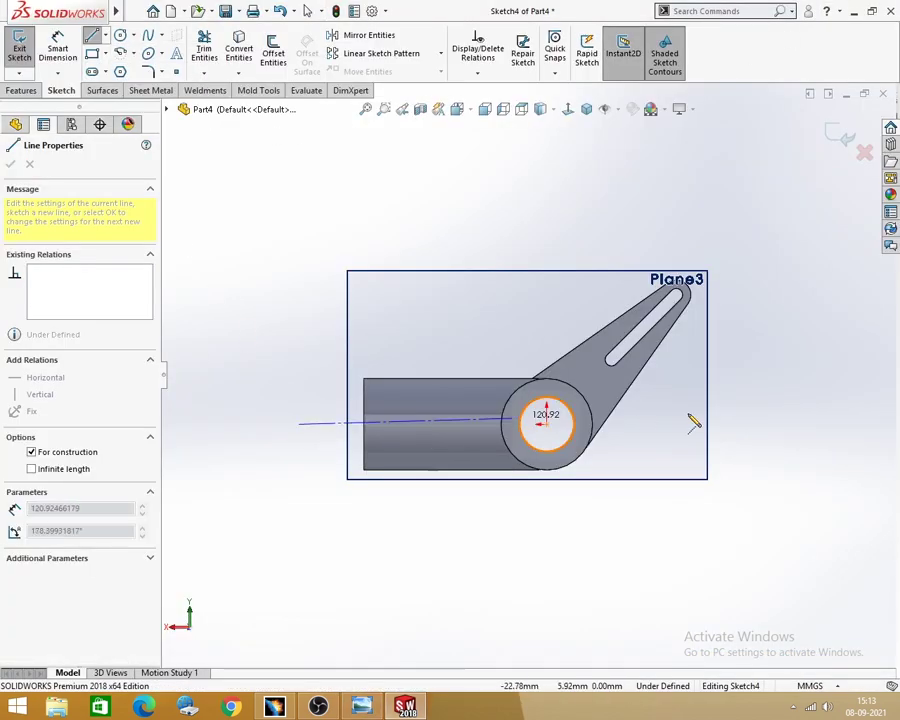
click(754, 424)
key(Escape)
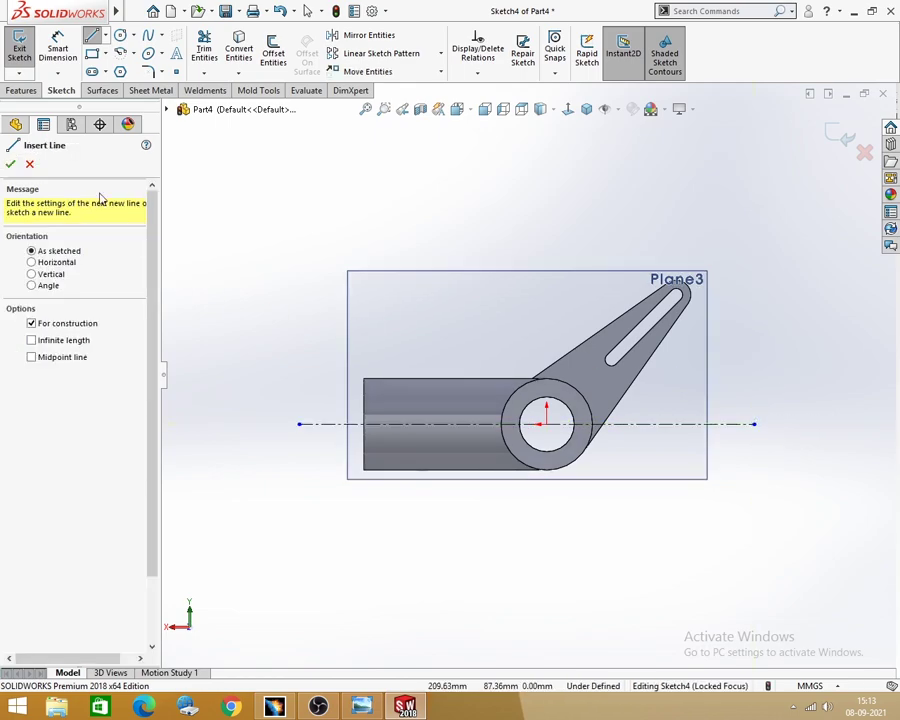
click(12, 164)
click(297, 424)
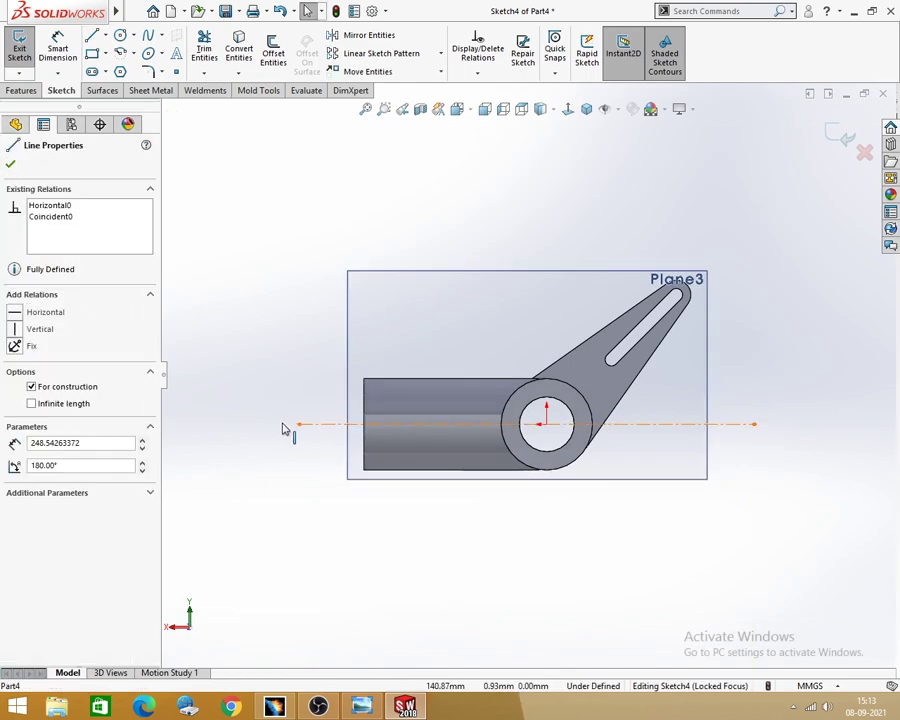
drag(299, 424, 226, 424)
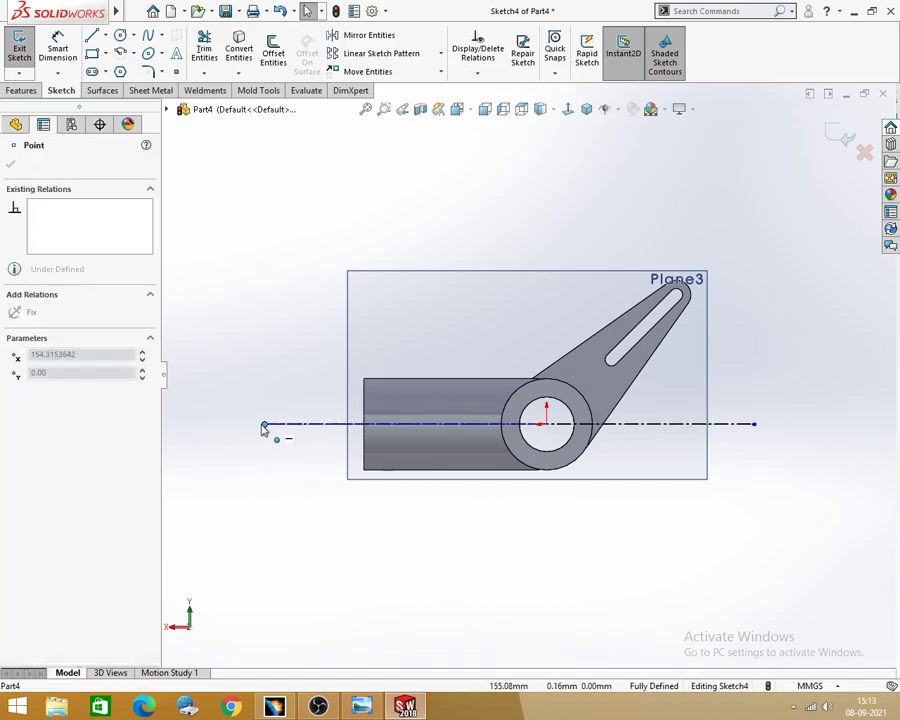
click(293, 482)
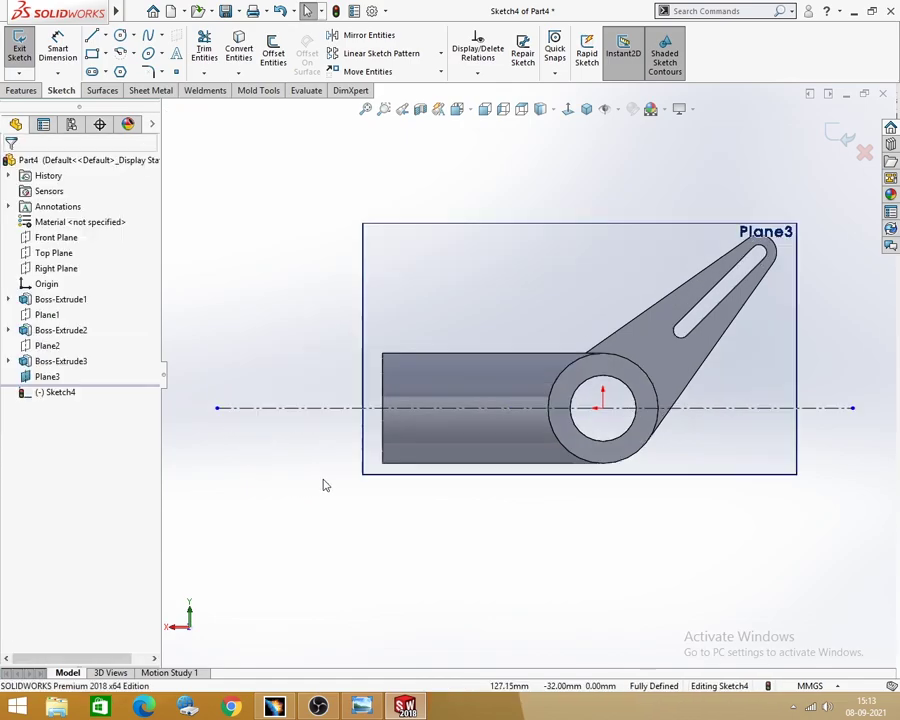
Convert the tube's left end edge into a sketch line.
click(362, 707)
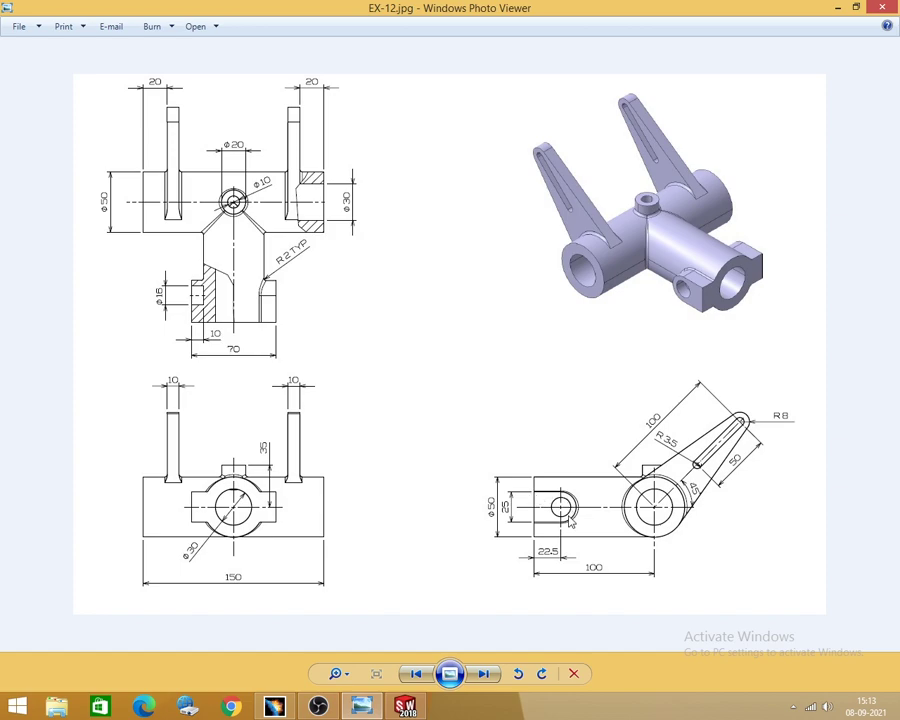
click(838, 8)
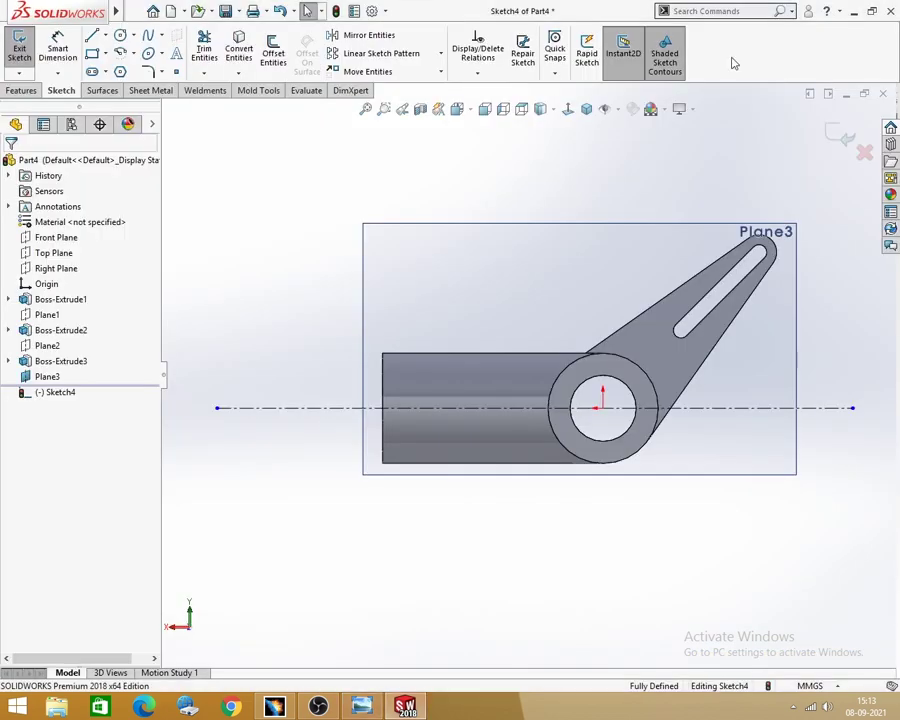
click(385, 382)
click(238, 50)
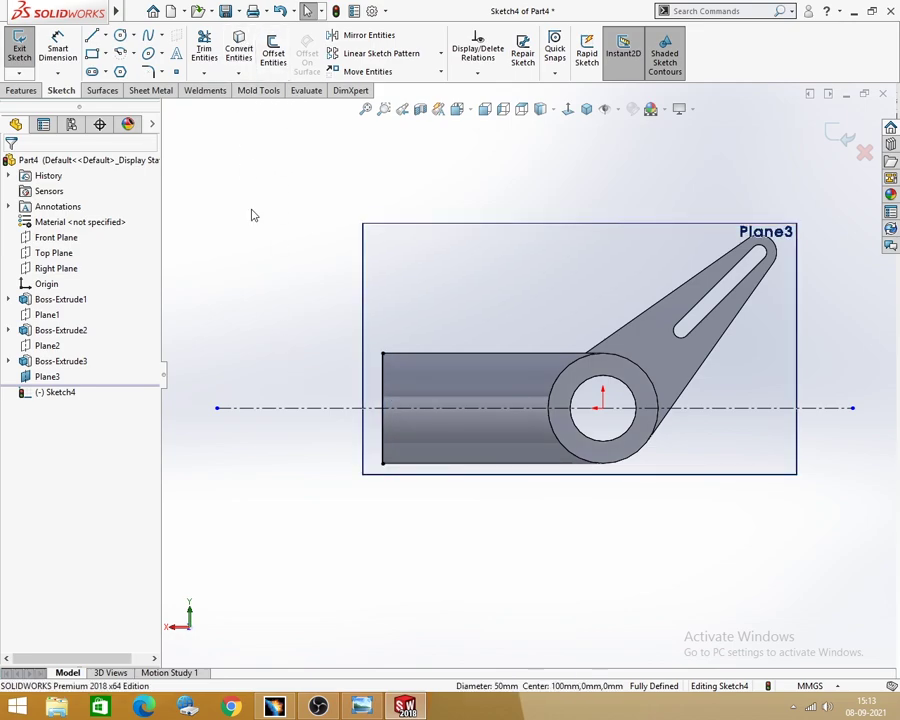
scroll(390, 410, down, 3)
scroll(440, 350, up, 4)
scroll(480, 383, down, 1)
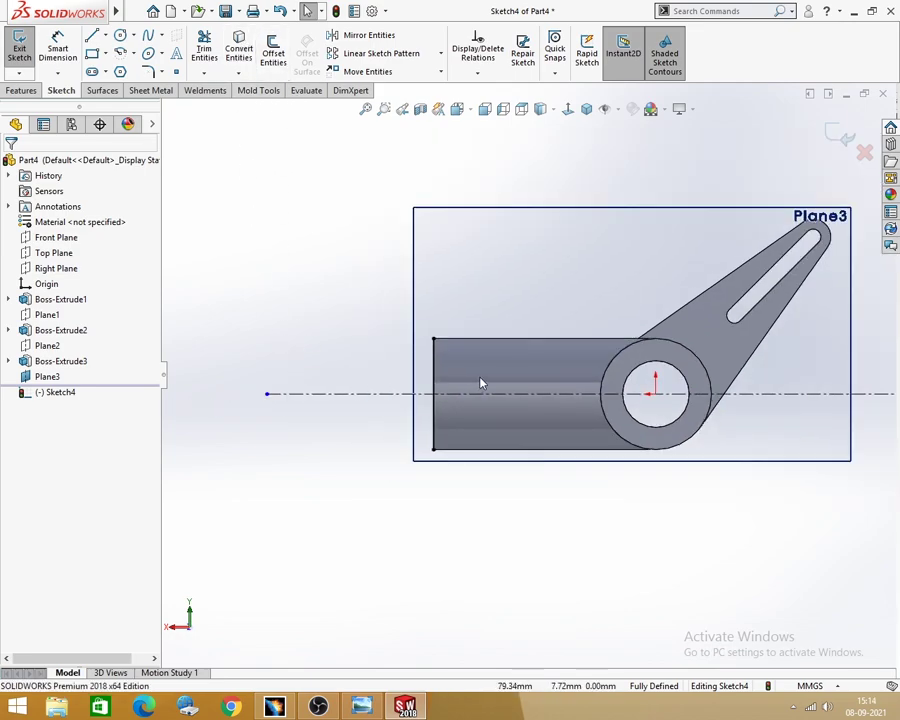
Draw a straight slot along the centerline starting near the tube's left end.
click(92, 73)
scroll(510, 412, down, 1)
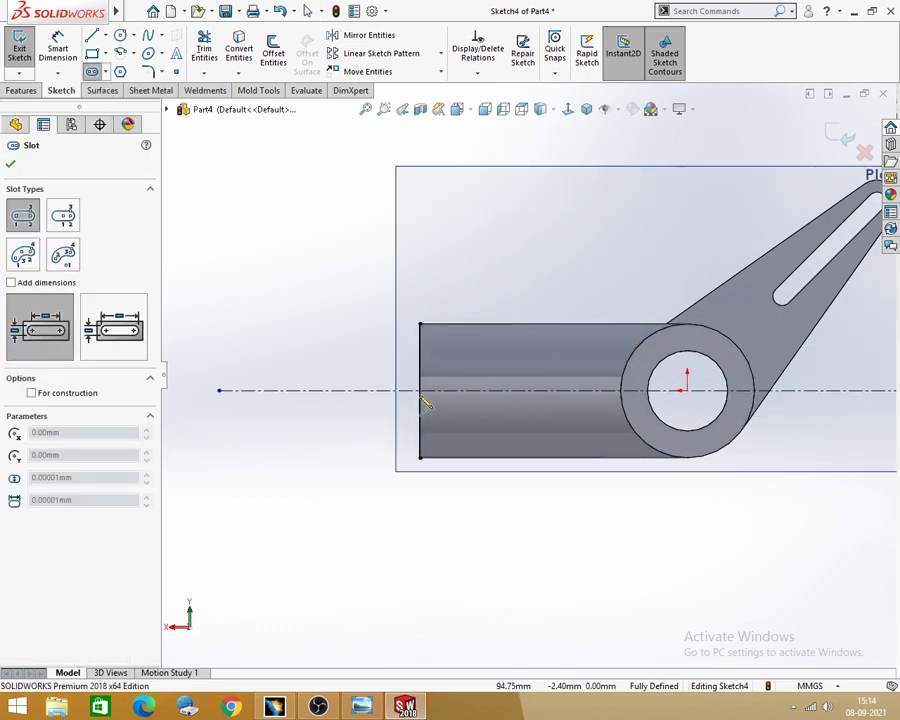
click(406, 391)
click(497, 390)
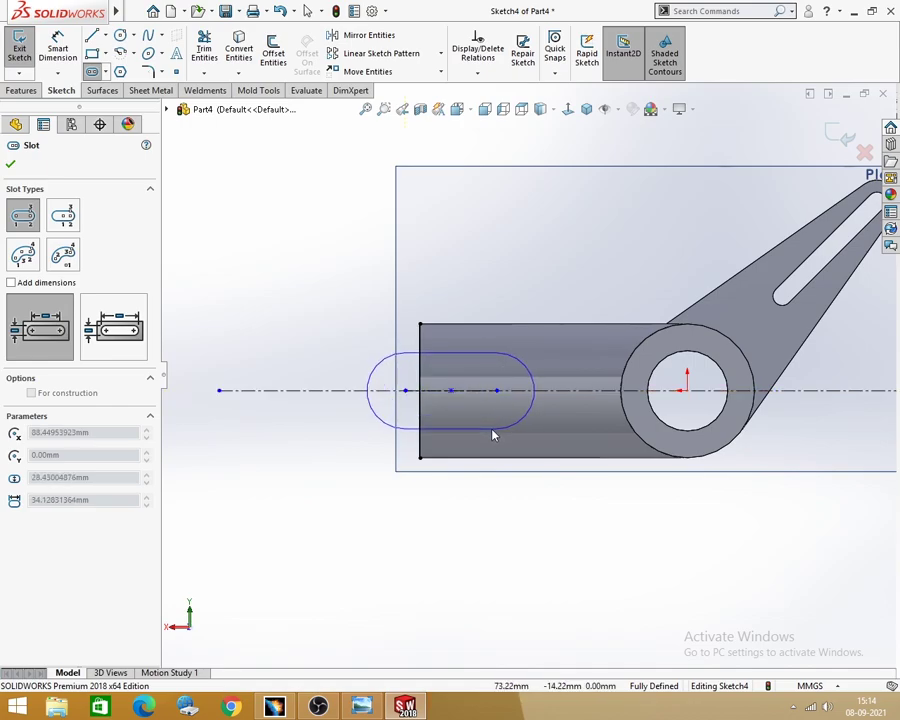
click(492, 430)
click(361, 707)
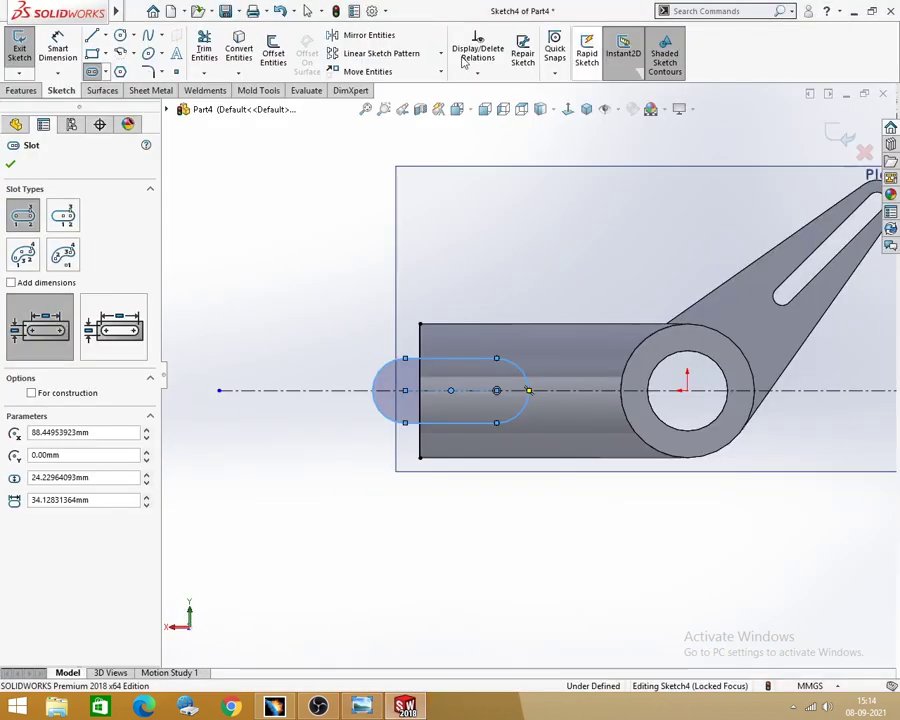
Dimension the slot centre 22.50 mm from the tube's left end edge.
click(72, 58)
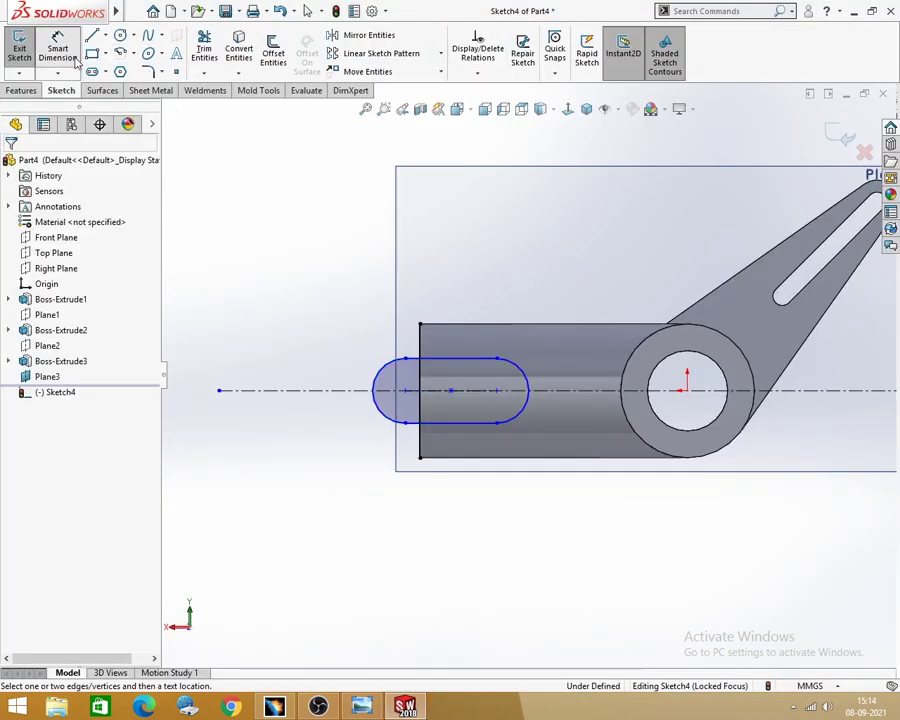
click(500, 393)
click(421, 412)
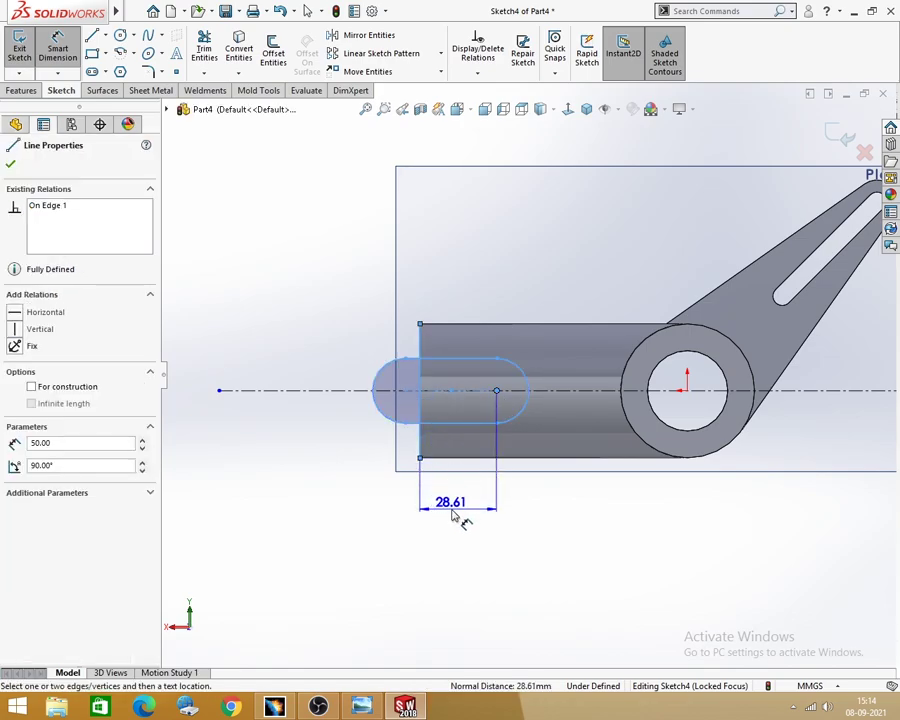
click(457, 515)
text(22.5)
key(Return)
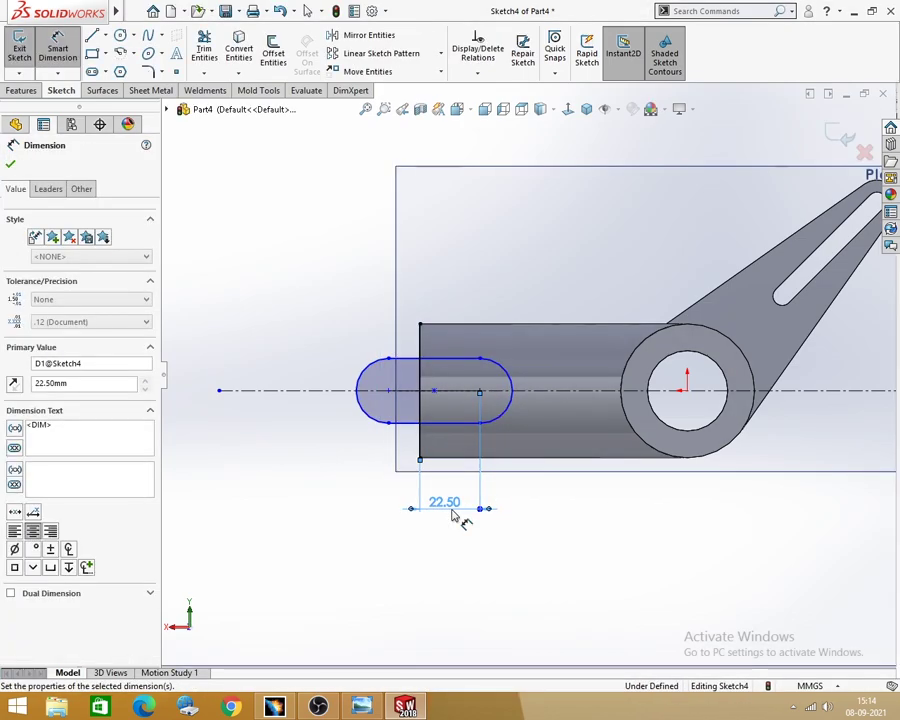
Dimension the slot's vertical width as 25.00.
click(362, 707)
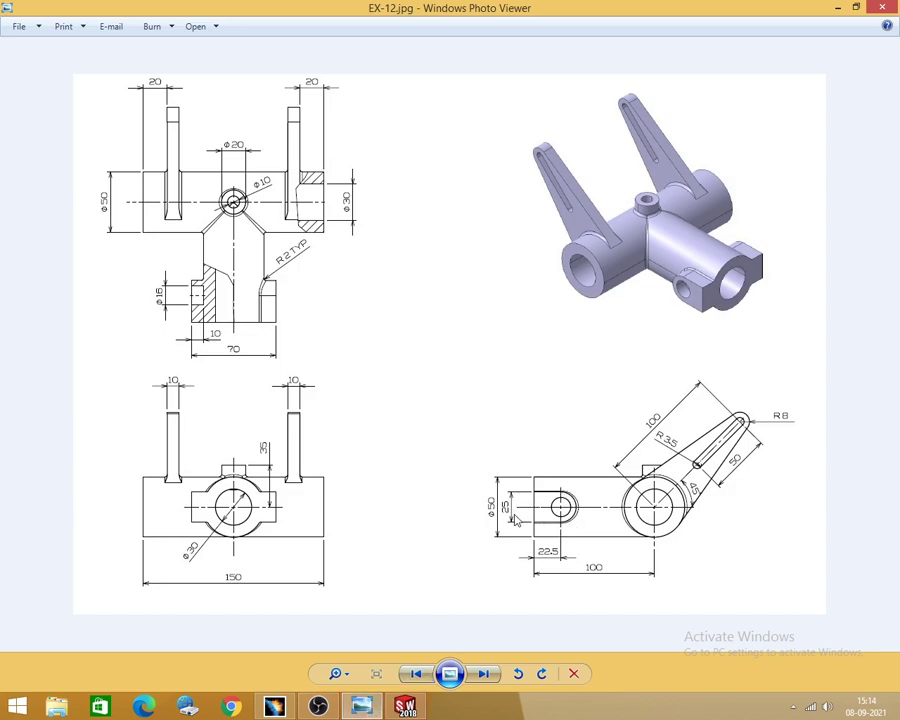
click(836, 8)
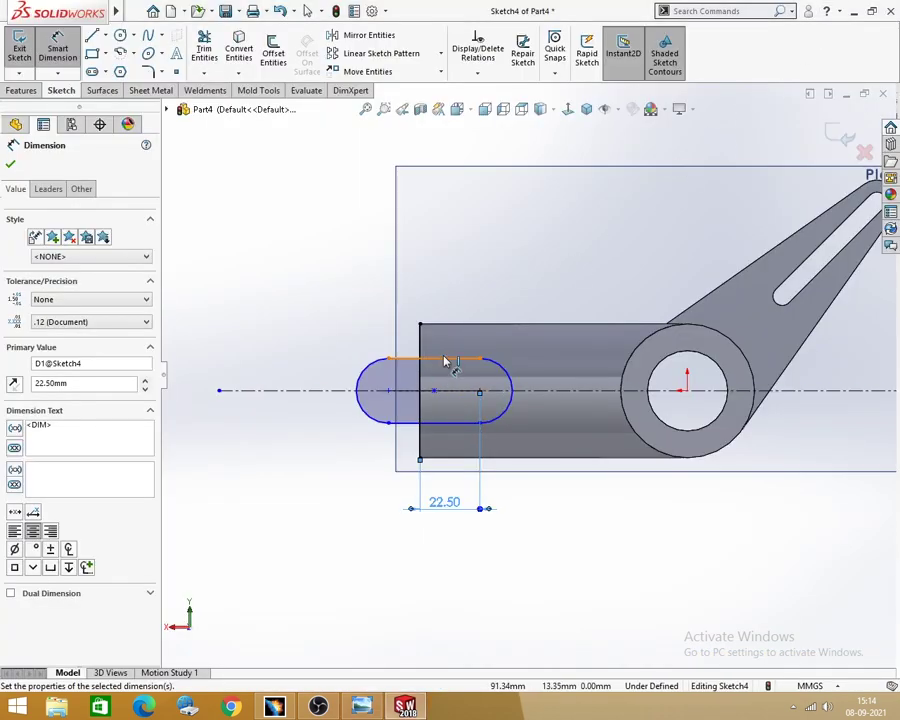
click(444, 358)
click(460, 422)
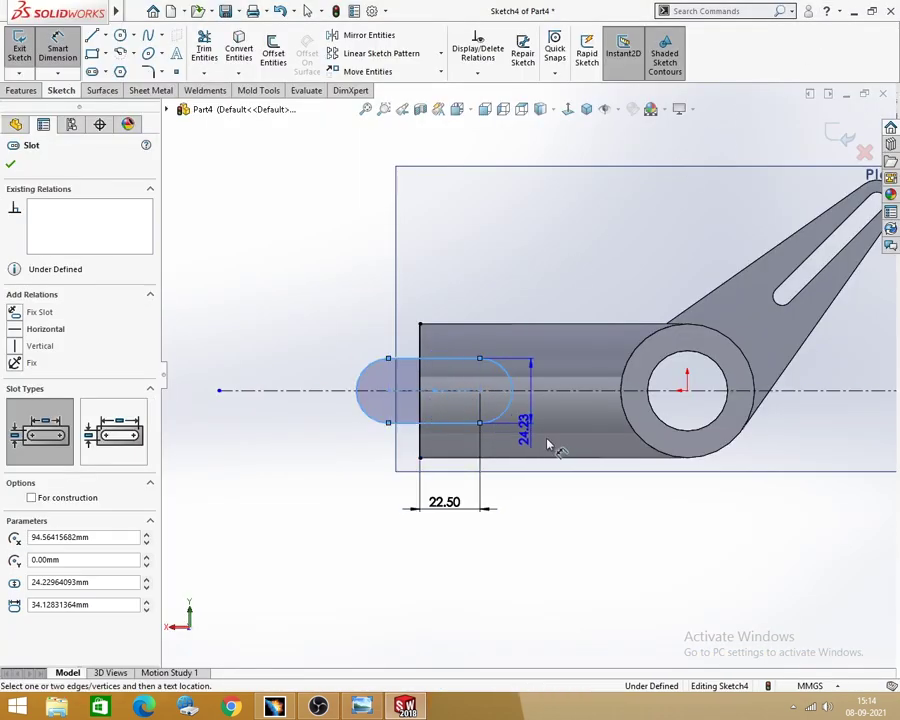
click(548, 535)
text(25)
key(Return)
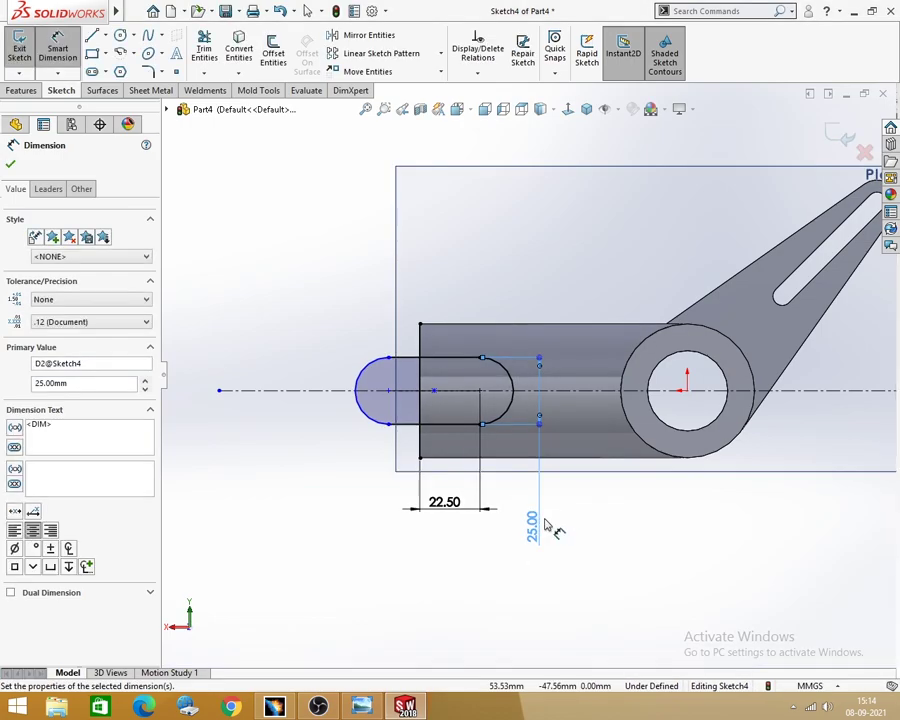
key(Escape)
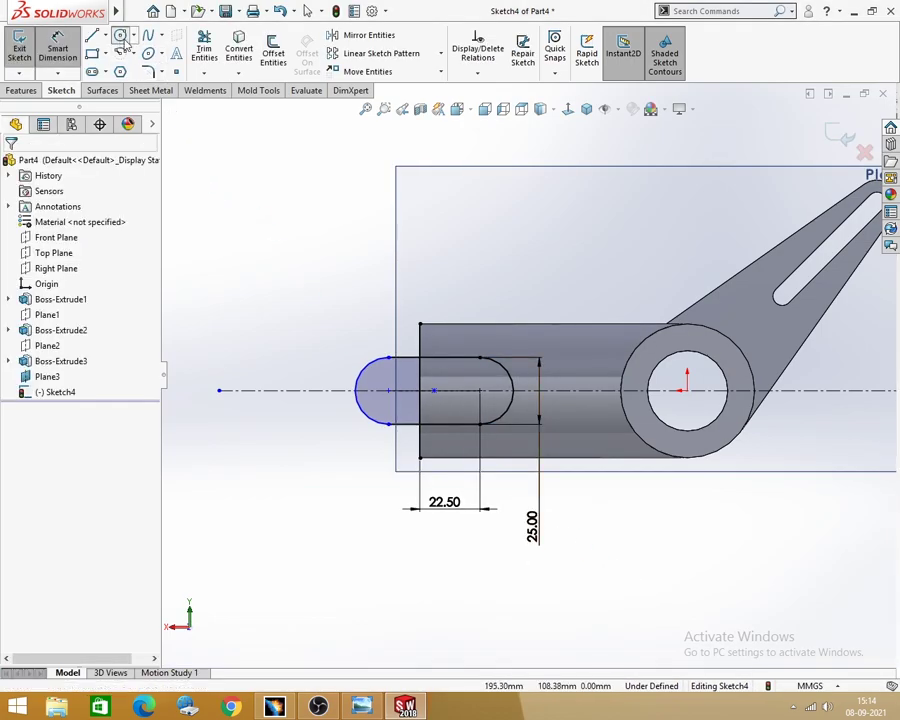
click(120, 35)
Draw a circle at the slot's right arc centre and dimension it Ø16.
click(480, 390)
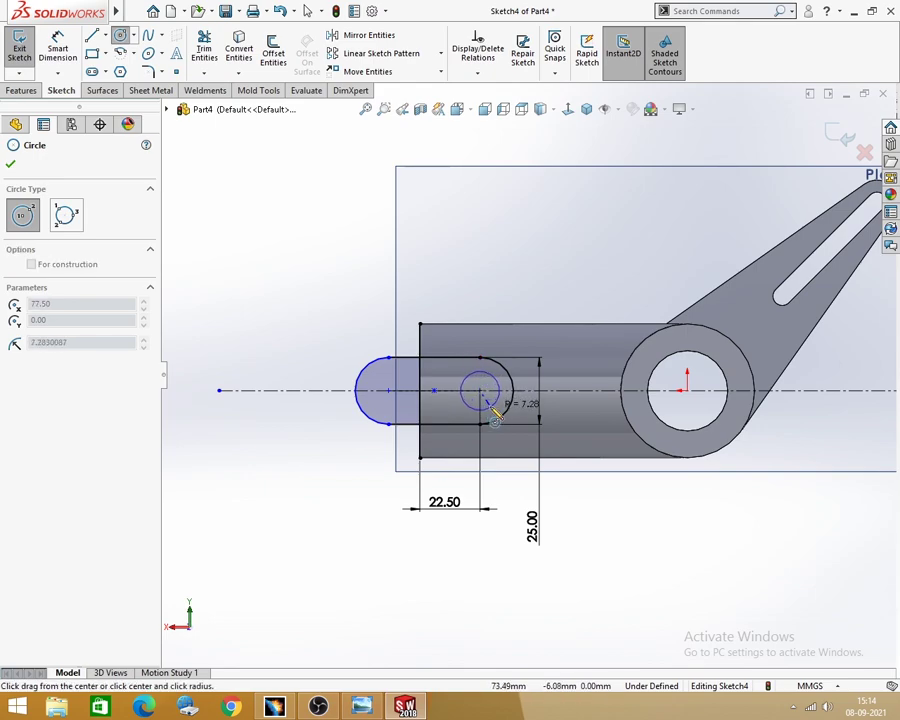
click(493, 403)
key(alt+Tab)
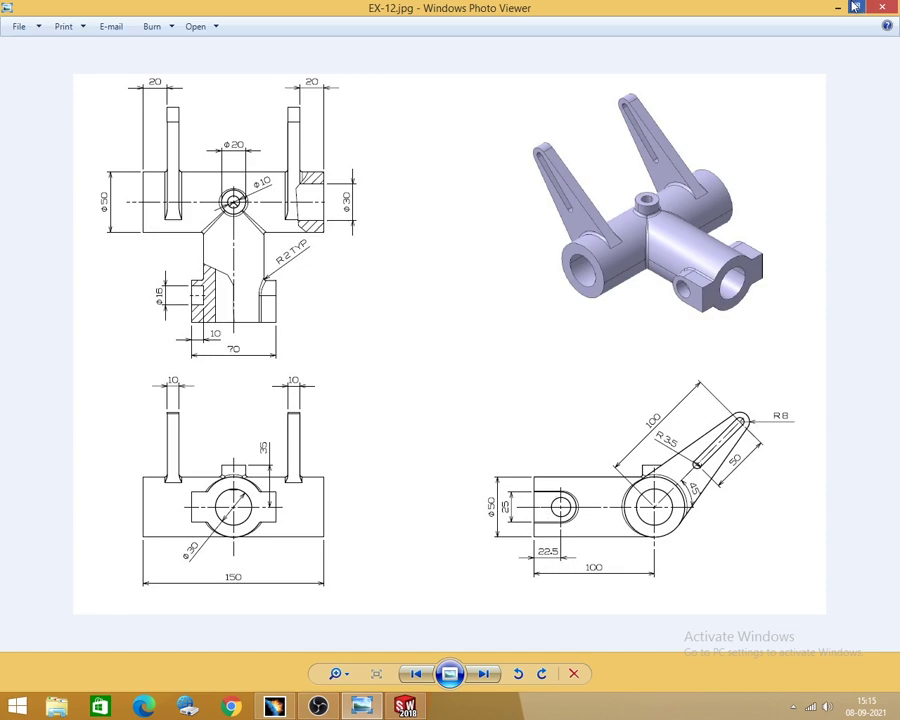
key(alt+Tab)
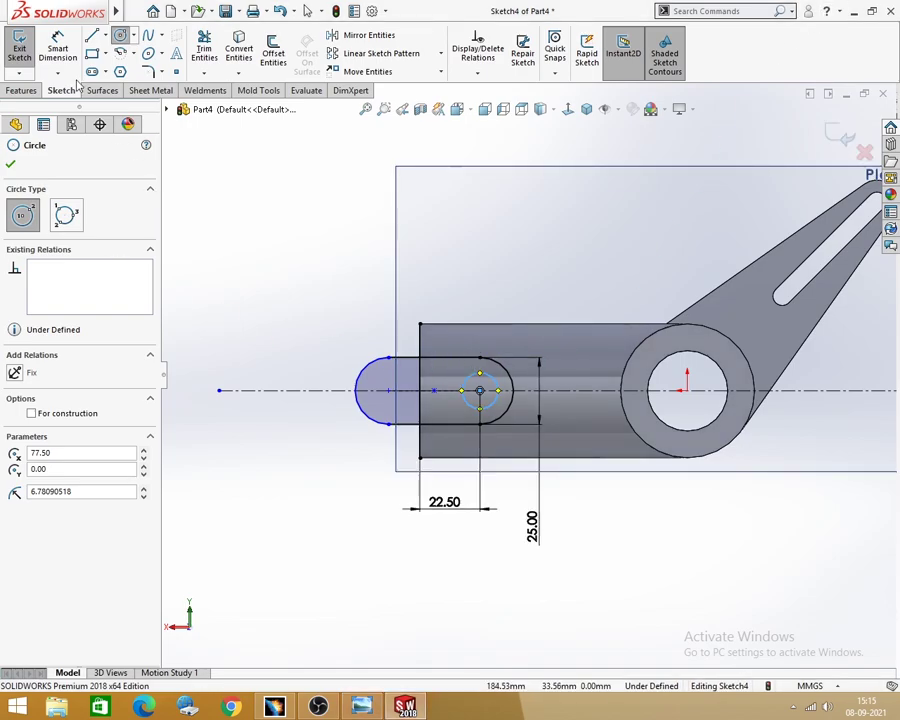
click(57, 48)
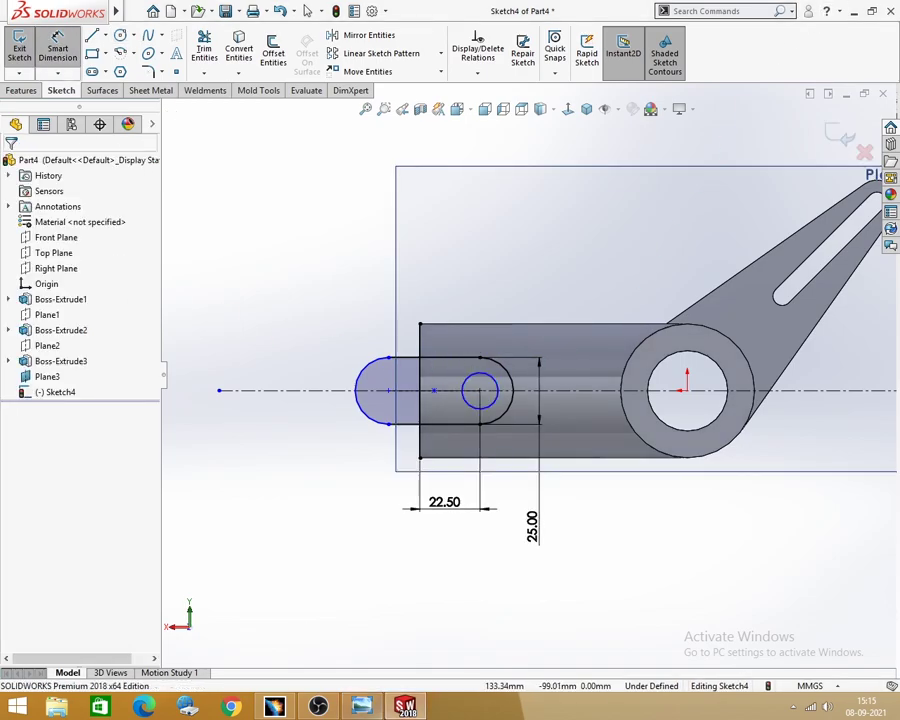
click(492, 402)
click(344, 510)
text(1)
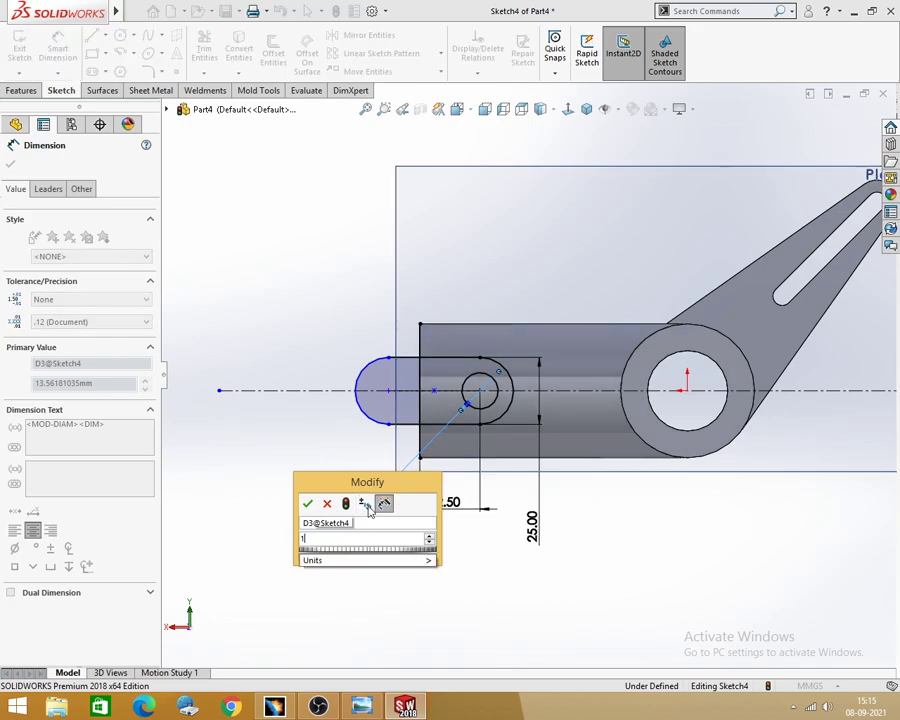
text(6)
key(Return)
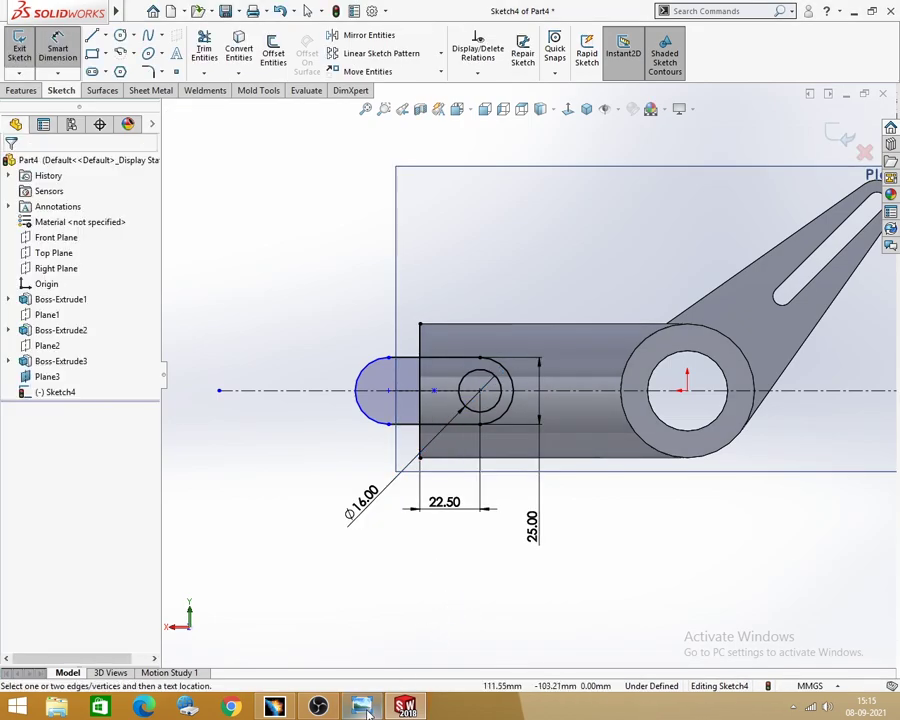
click(365, 708)
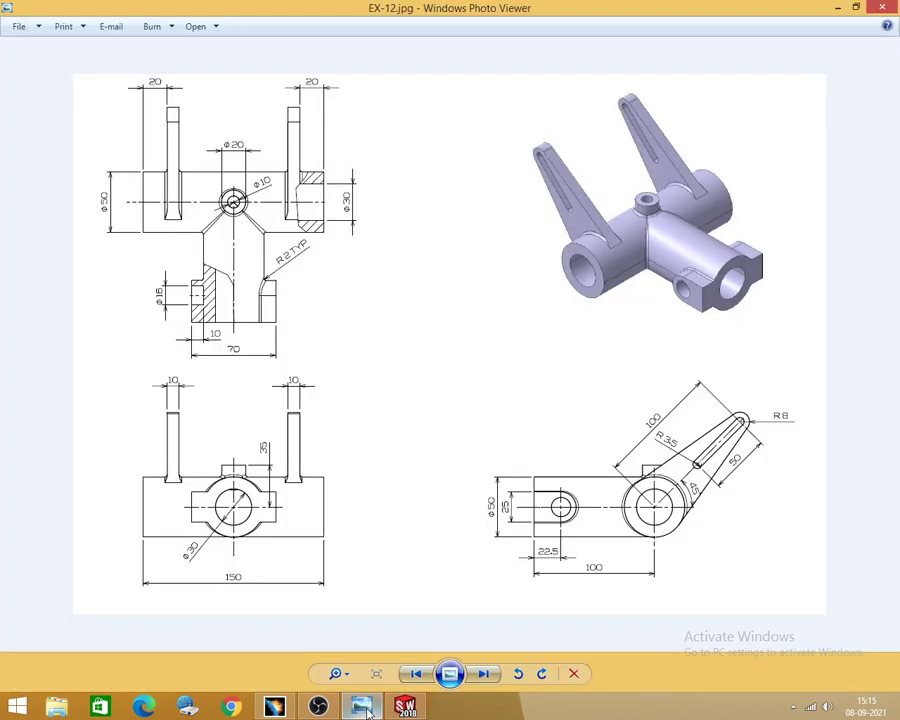
click(837, 7)
Trim away the slot's left arc and the line segments above and below it.
click(204, 50)
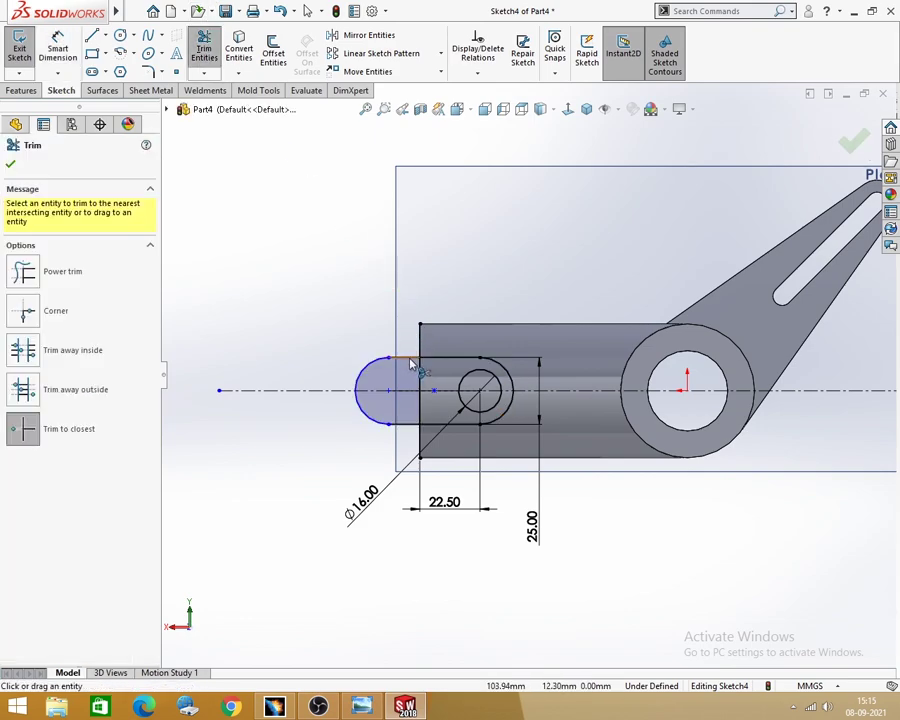
click(388, 366)
click(482, 352)
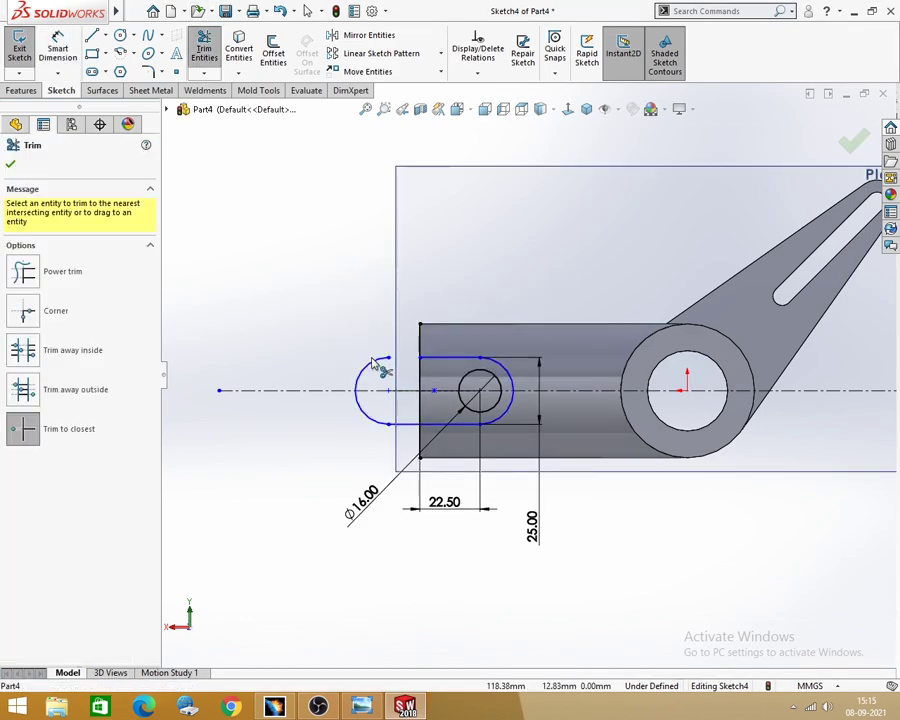
click(372, 414)
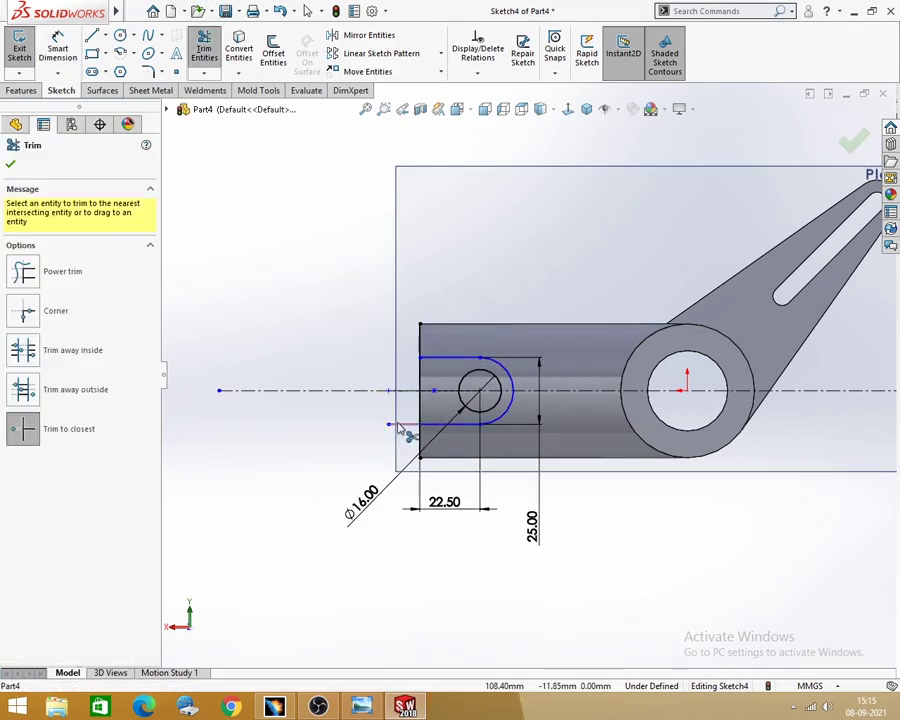
click(424, 341)
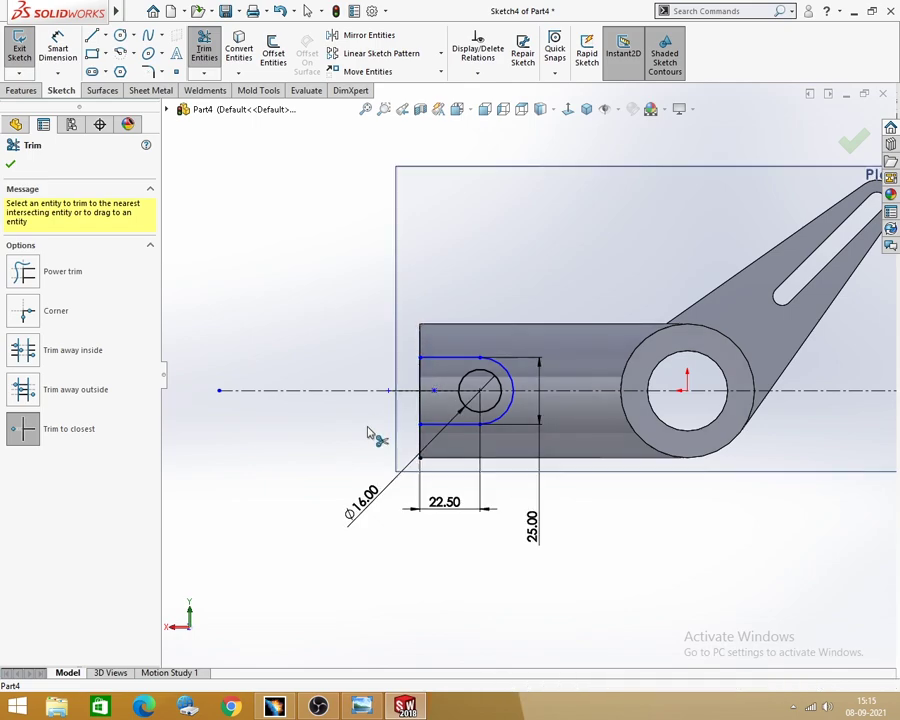
click(420, 442)
click(12, 166)
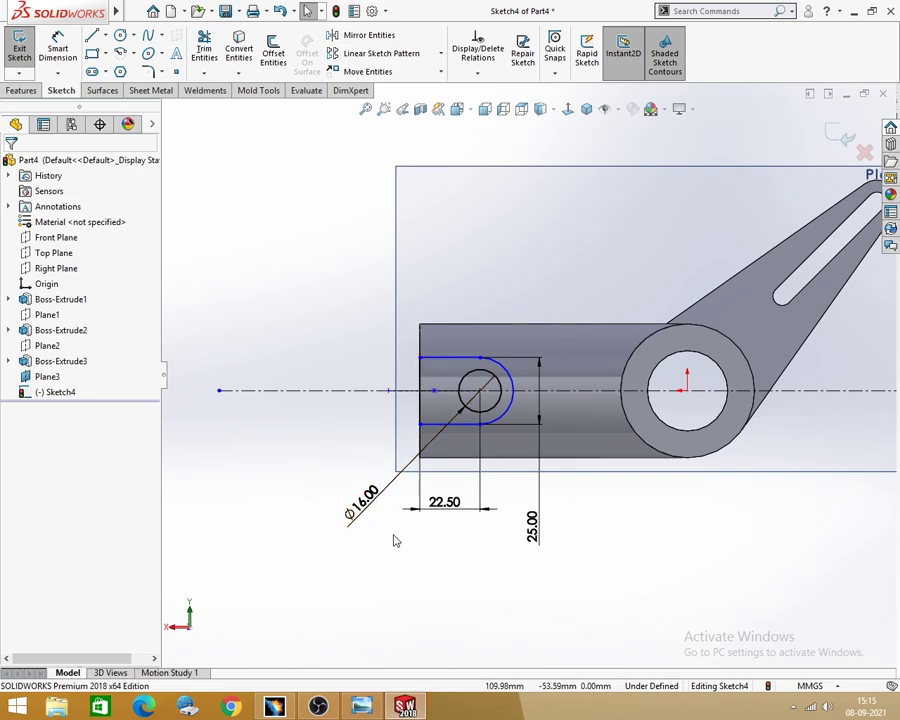
click(57, 50)
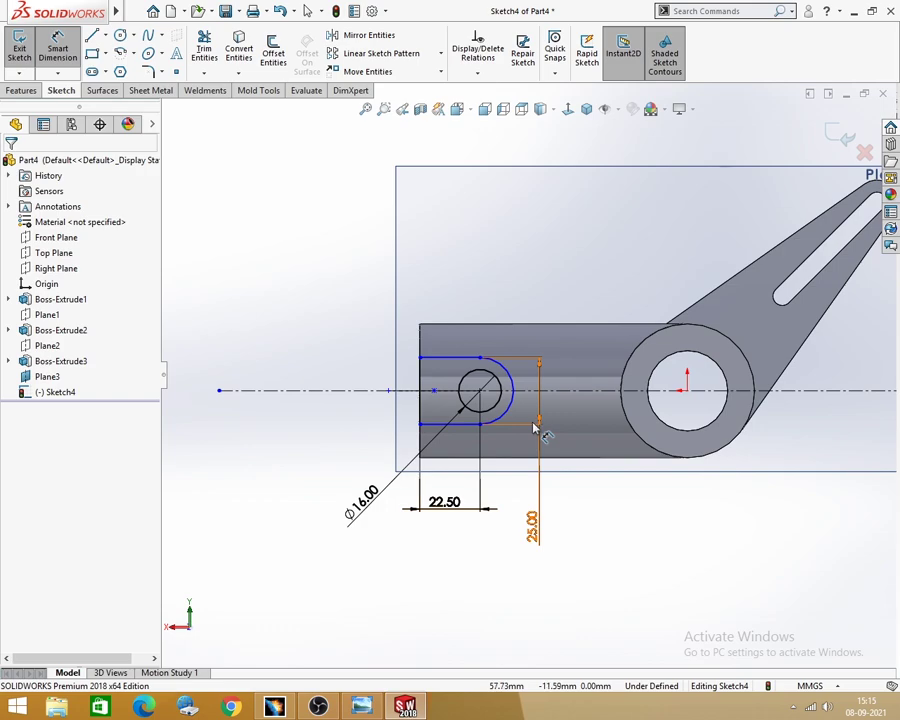
key(Escape)
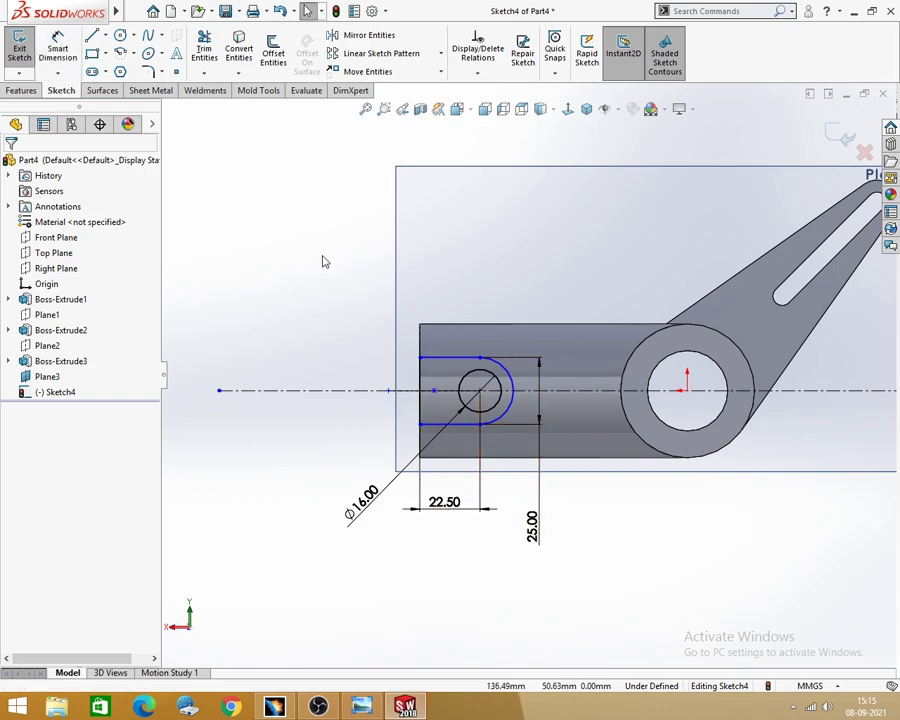
Exit Sketch4 and extrude the lug profile Up To Next as Boss-Extrude4.
click(840, 136)
mouse_move(509, 314)
middle_down()
mouse_move(466, 326)
mouse_move(557, 265)
mouse_move(755, 311)
mouse_move(741, 325)
middle_up()
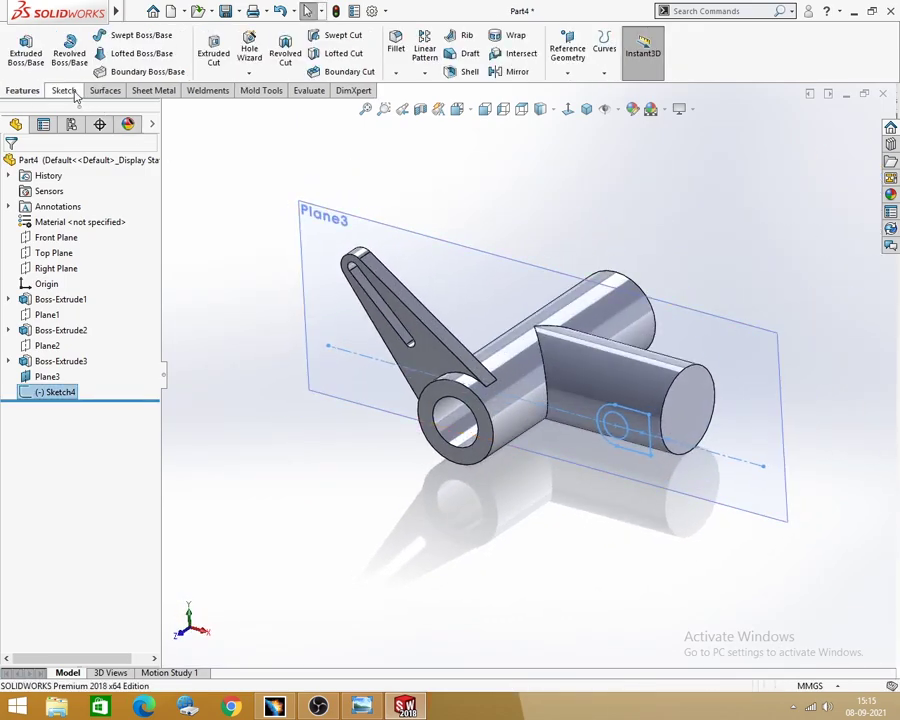
click(27, 44)
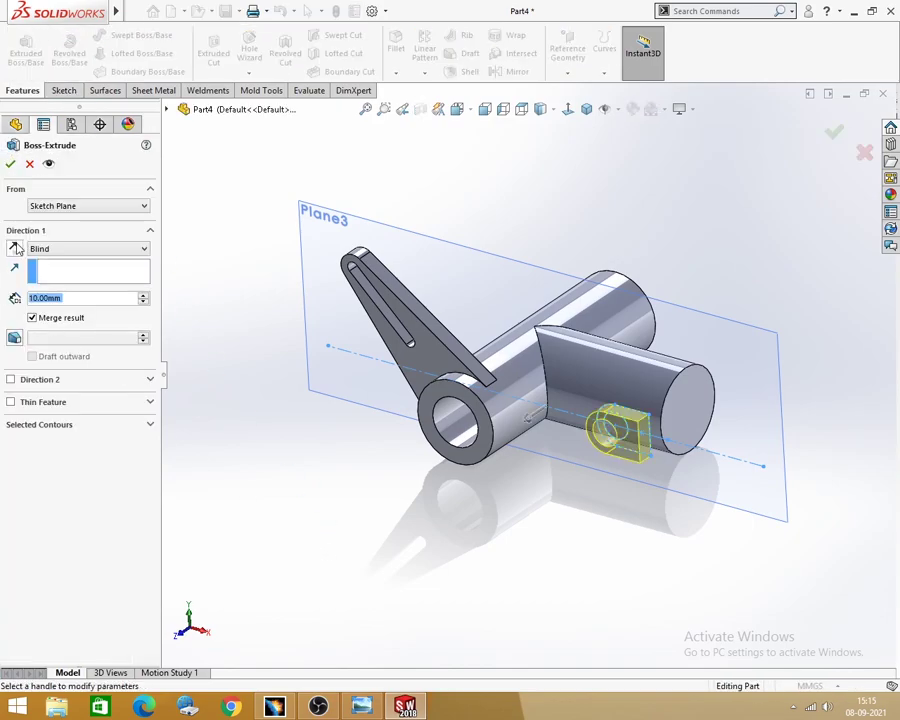
middle_drag(595, 478, 536, 468)
scroll(600, 430, down, 5)
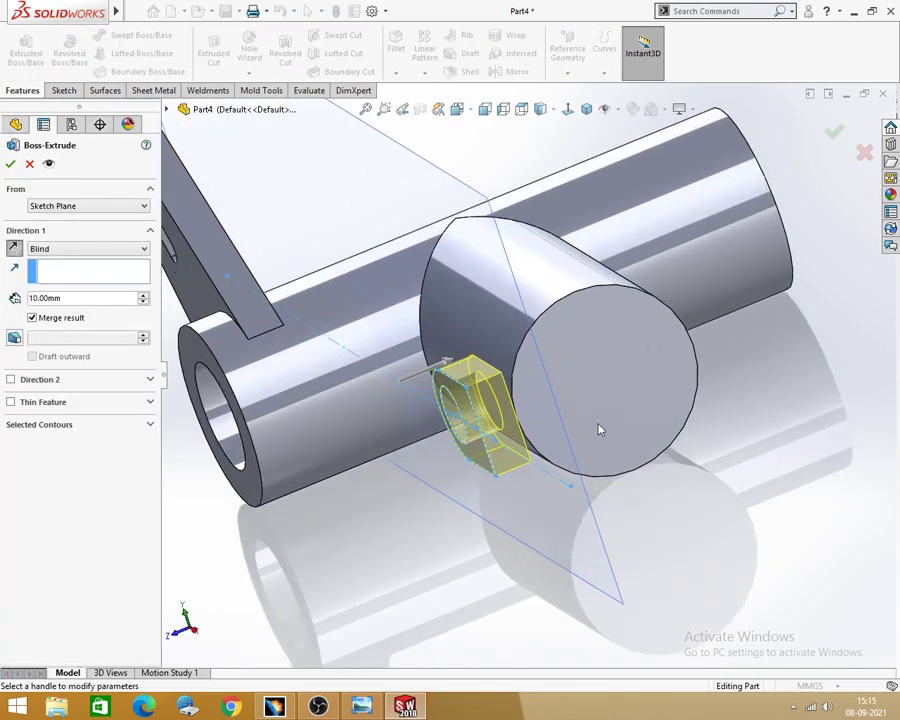
middle_drag(481, 428, 400, 360)
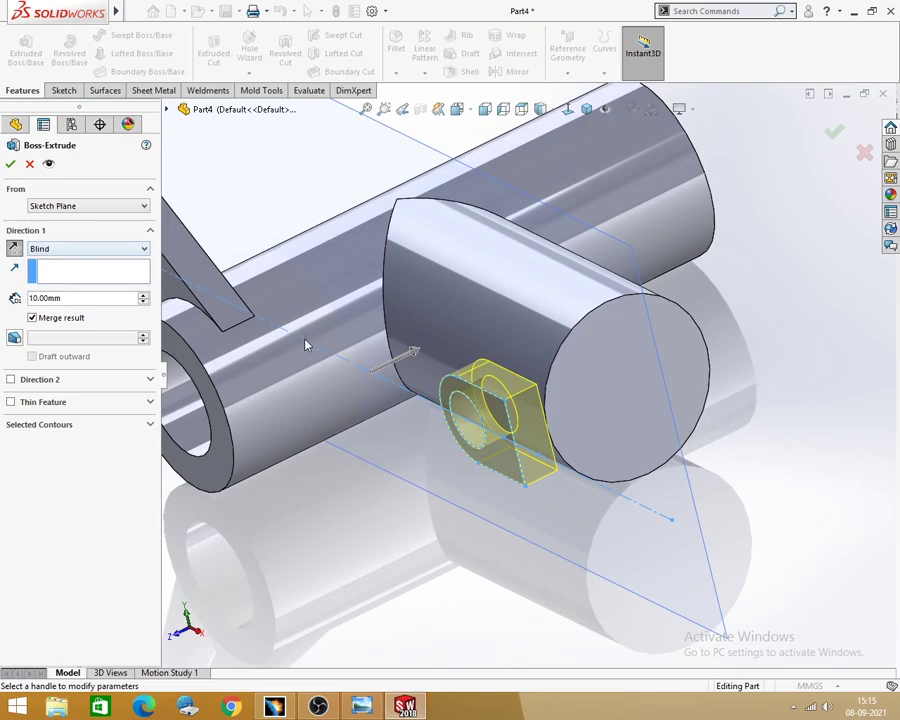
middle_drag(306, 345, 251, 356)
click(103, 252)
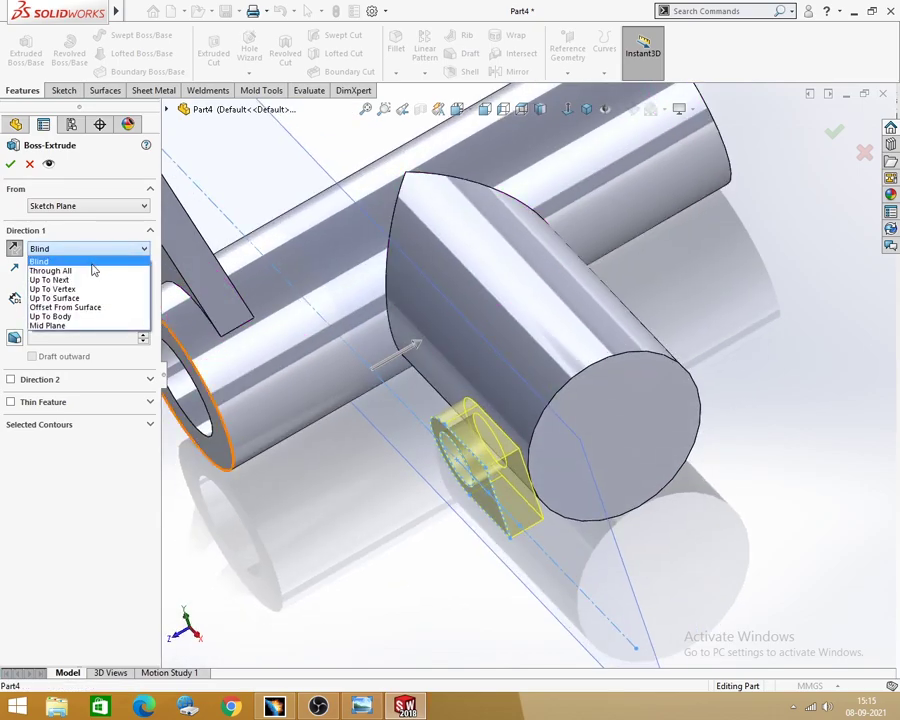
click(49, 280)
mouse_move(554, 434)
middle_down()
mouse_move(583, 473)
mouse_move(520, 415)
mouse_move(575, 541)
middle_up()
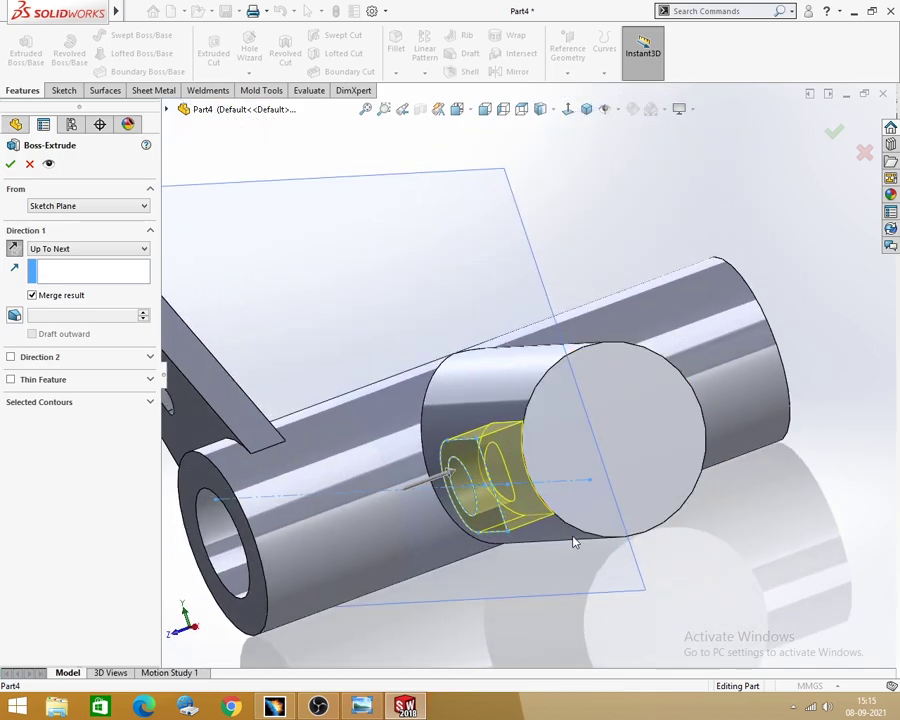
click(10, 164)
scroll(492, 241, up, 4)
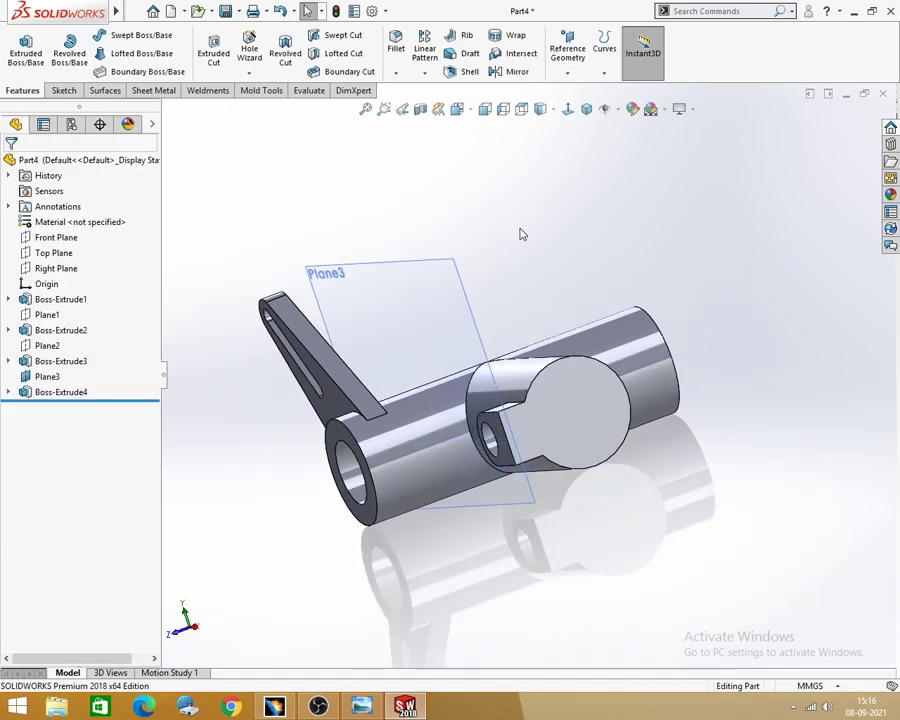
Hide Plane3 from the graphics area.
mouse_move(520, 234)
middle_down()
mouse_move(689, 265)
mouse_move(605, 159)
mouse_move(581, 177)
mouse_move(573, 225)
middle_up()
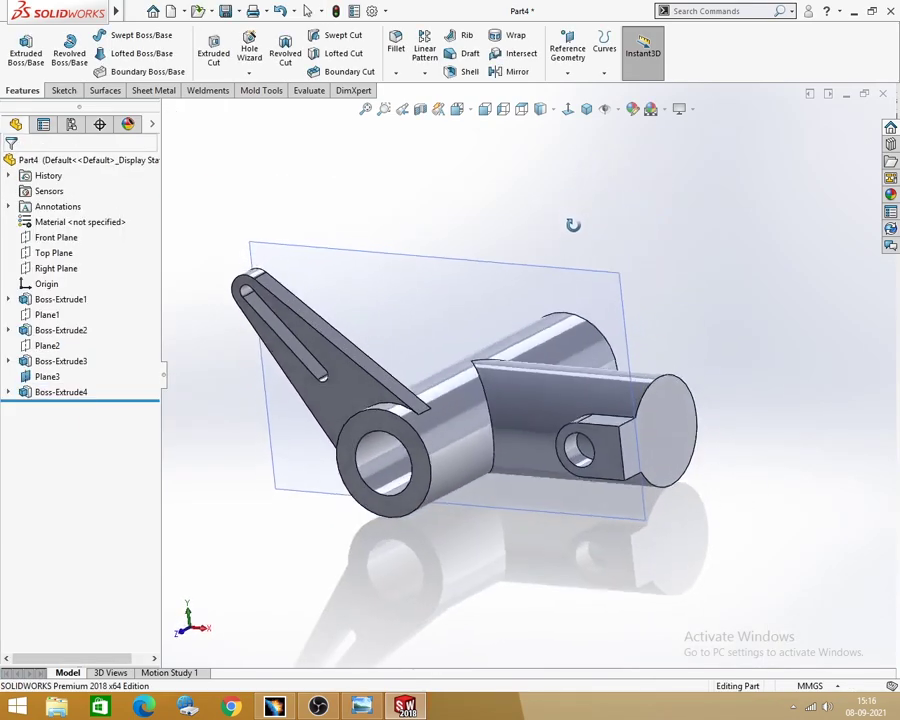
mouse_move(472, 241)
middle_down()
mouse_move(422, 295)
mouse_move(475, 250)
middle_up()
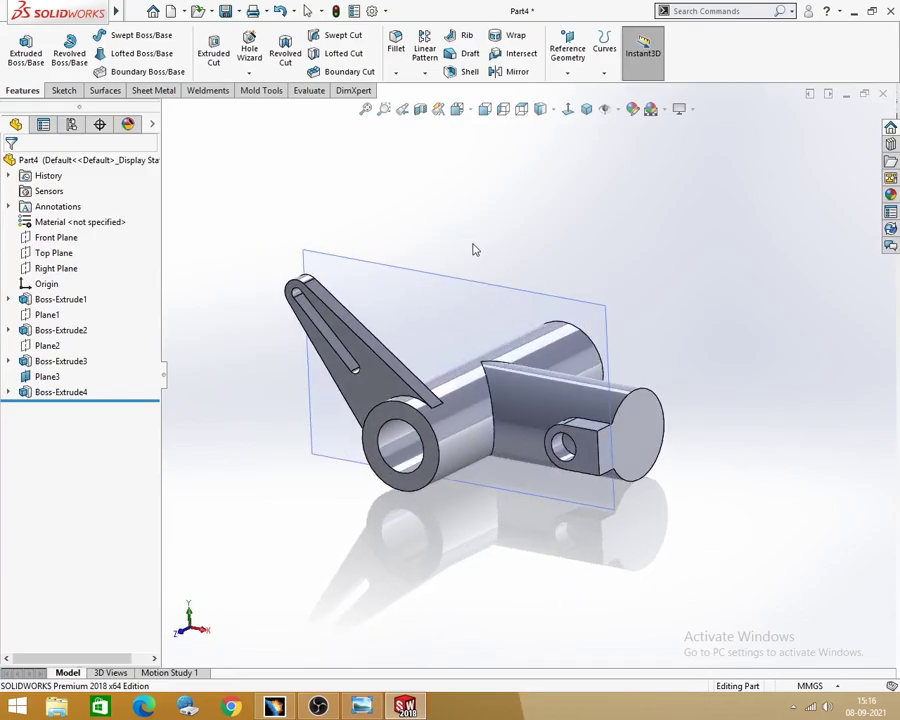
click(438, 297)
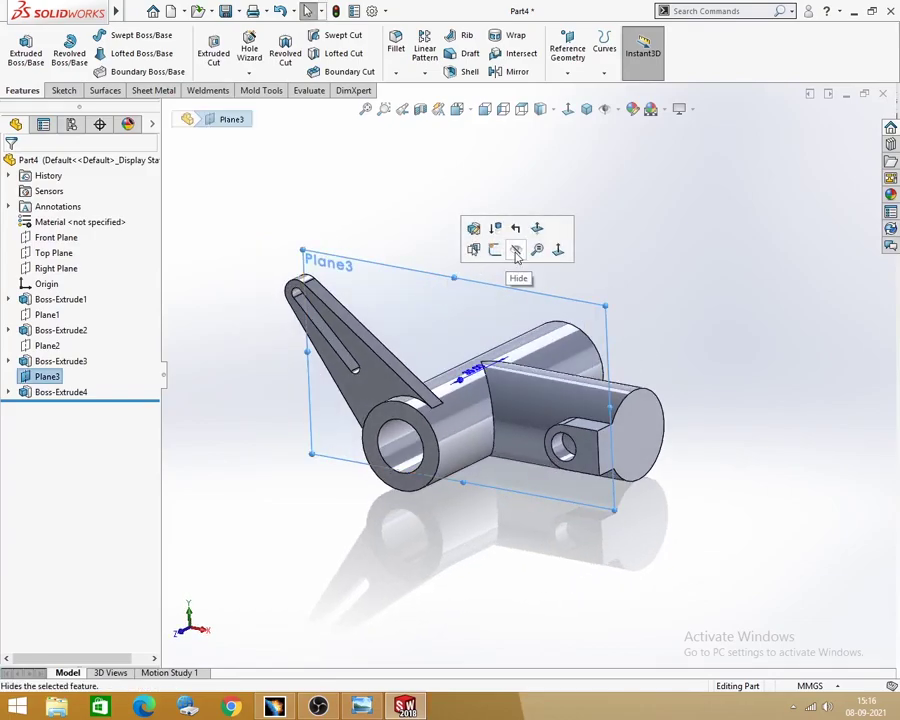
click(516, 250)
mouse_move(462, 270)
middle_down()
mouse_move(446, 269)
mouse_move(452, 301)
mouse_move(399, 301)
mouse_move(406, 594)
middle_up()
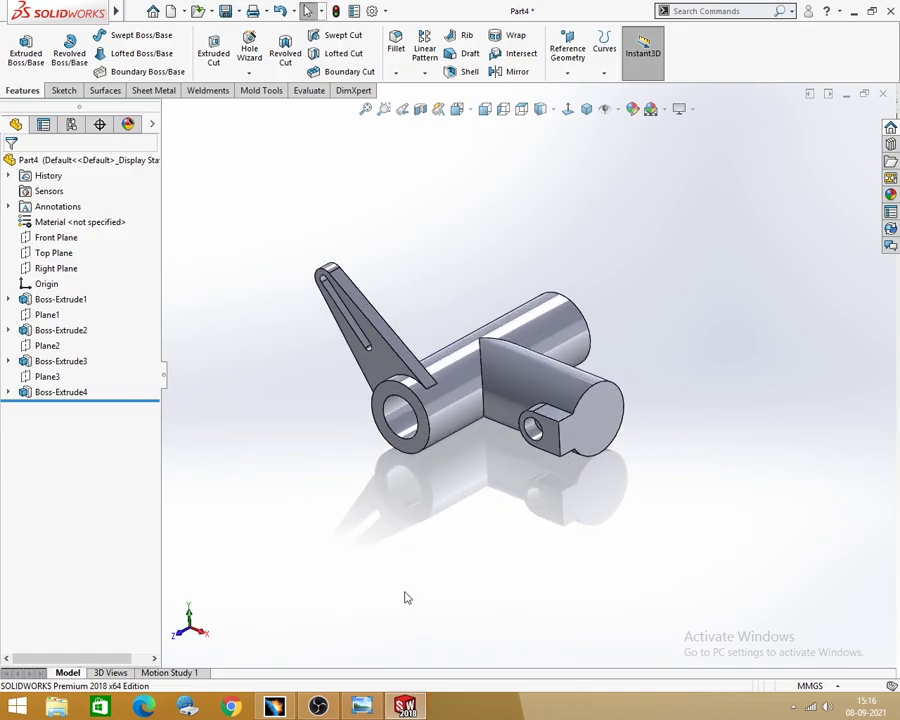
Review the EX-12 reference drawing in Windows Photo Viewer.
key(alt+Tab)
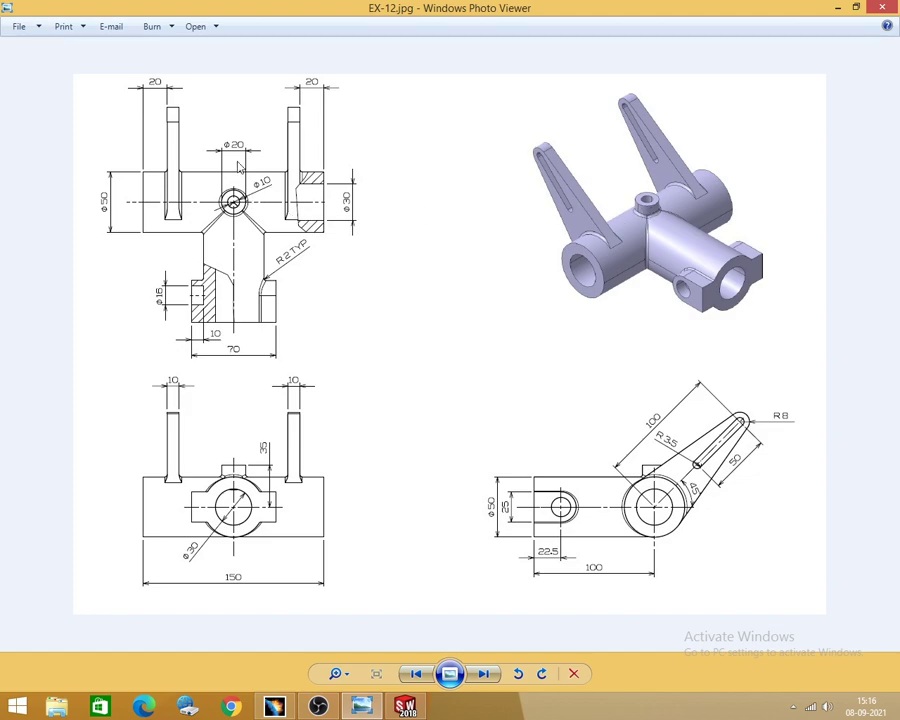
click(837, 8)
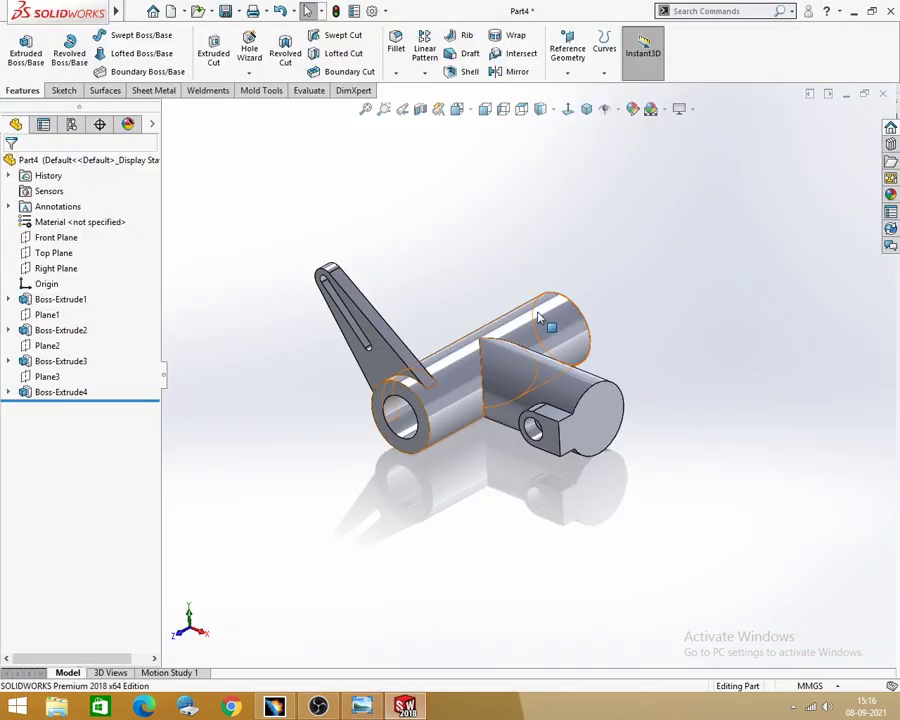
middle_drag(338, 283, 299, 500)
click(362, 707)
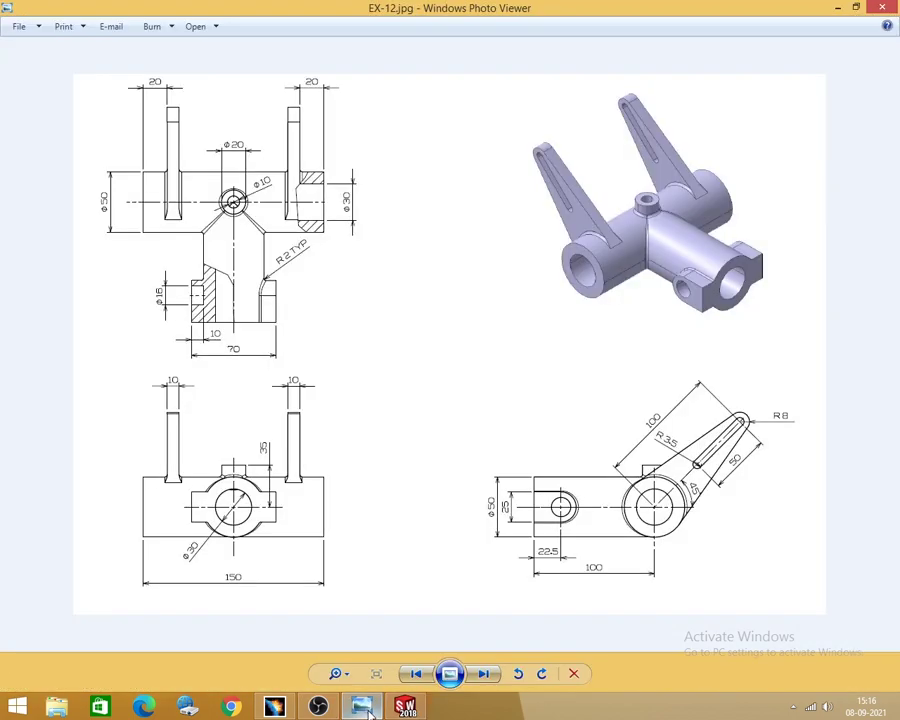
click(362, 707)
Create Plane4 offset 35 mm from the Top Plane.
click(567, 72)
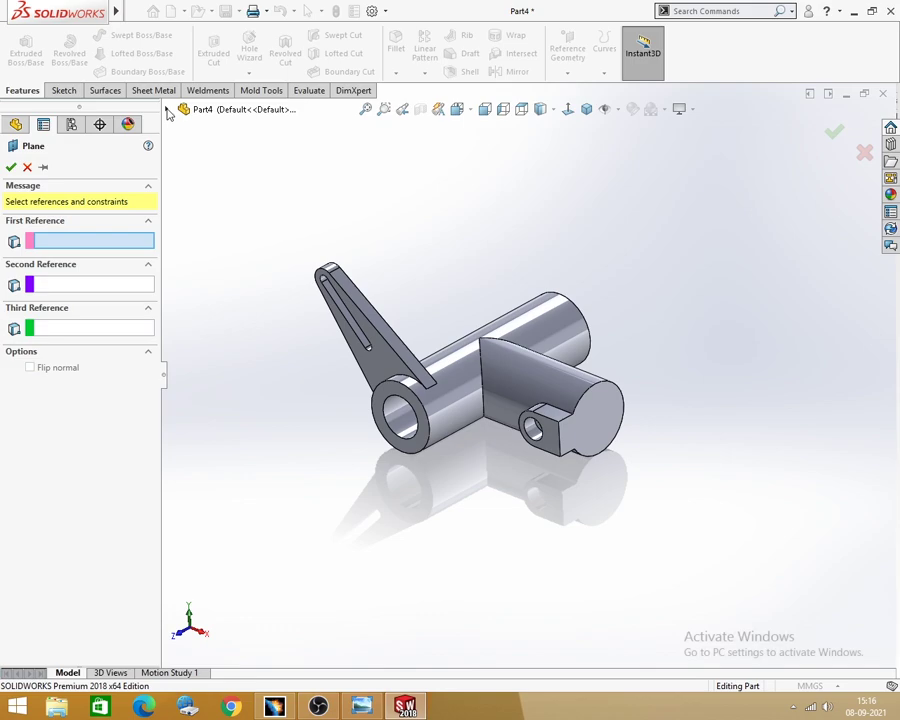
click(169, 110)
click(212, 202)
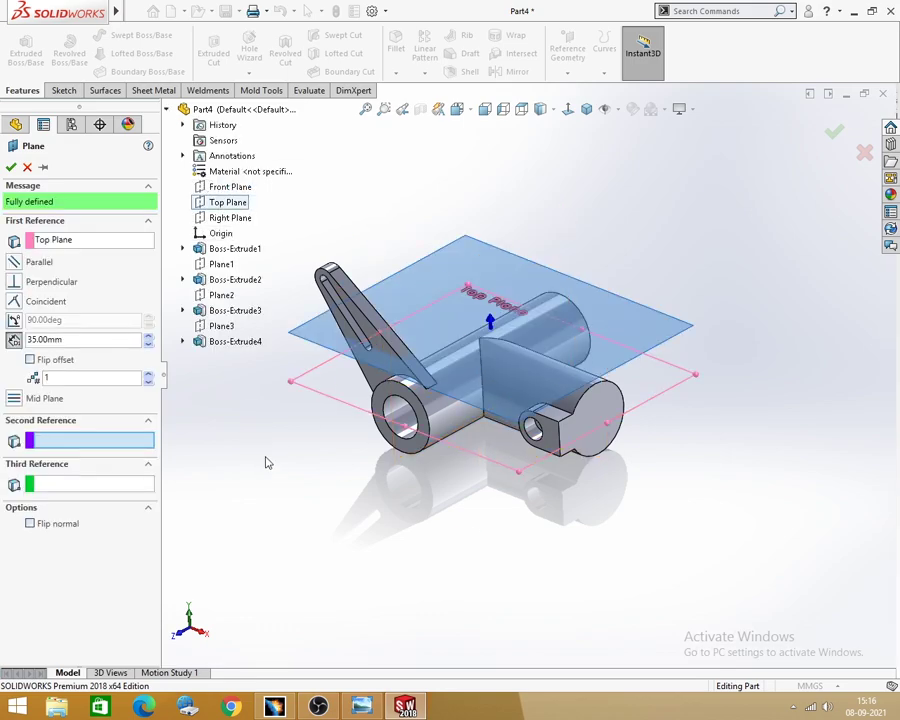
click(11, 168)
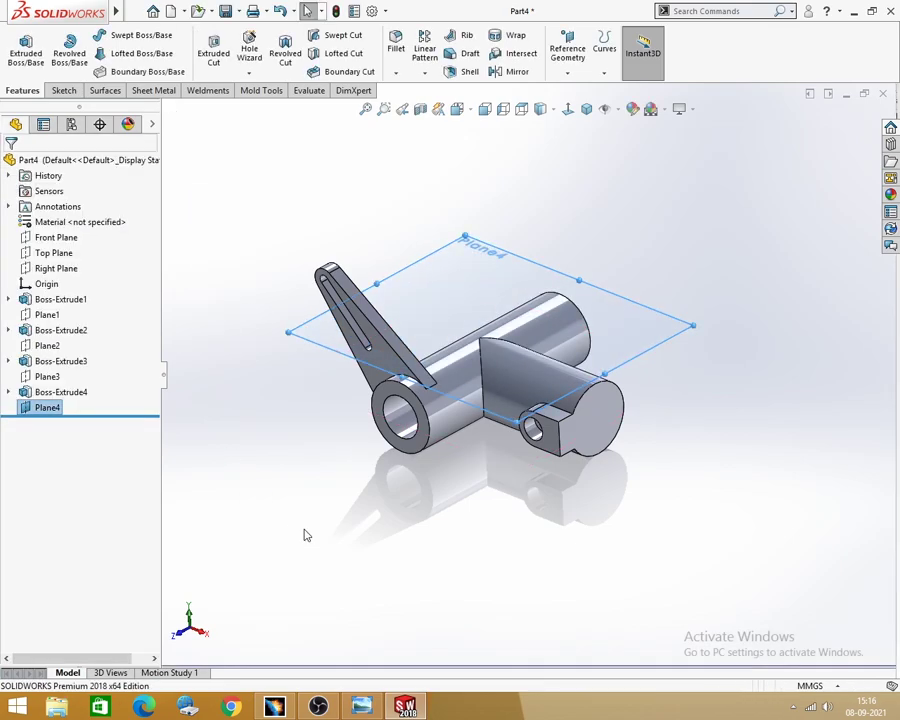
click(61, 90)
Start a sketch on Plane4 and draw concentric circles centred on the origin.
click(19, 45)
click(507, 272)
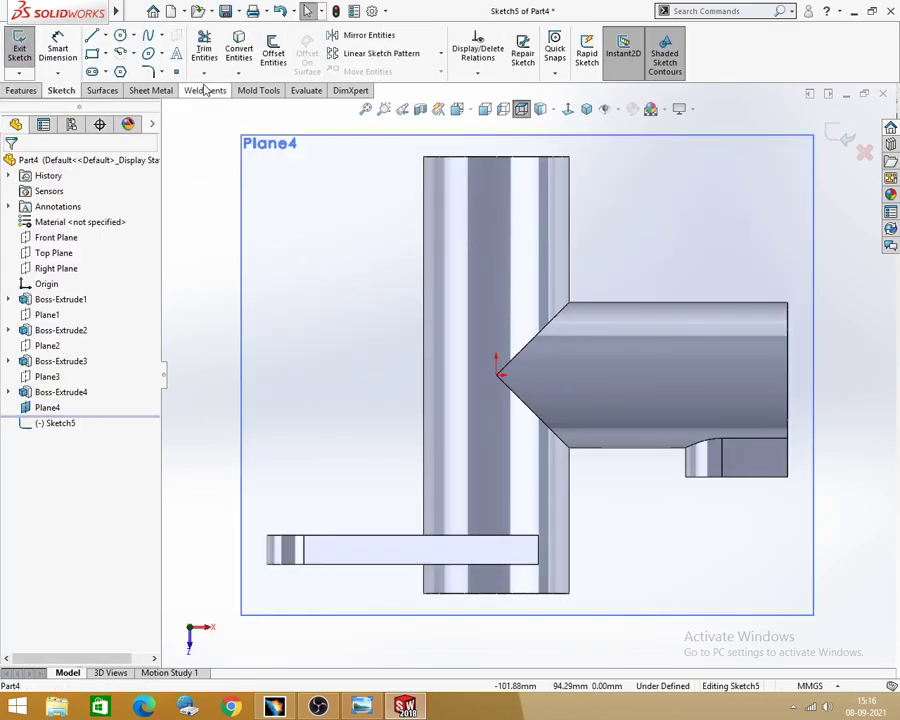
click(120, 35)
click(497, 374)
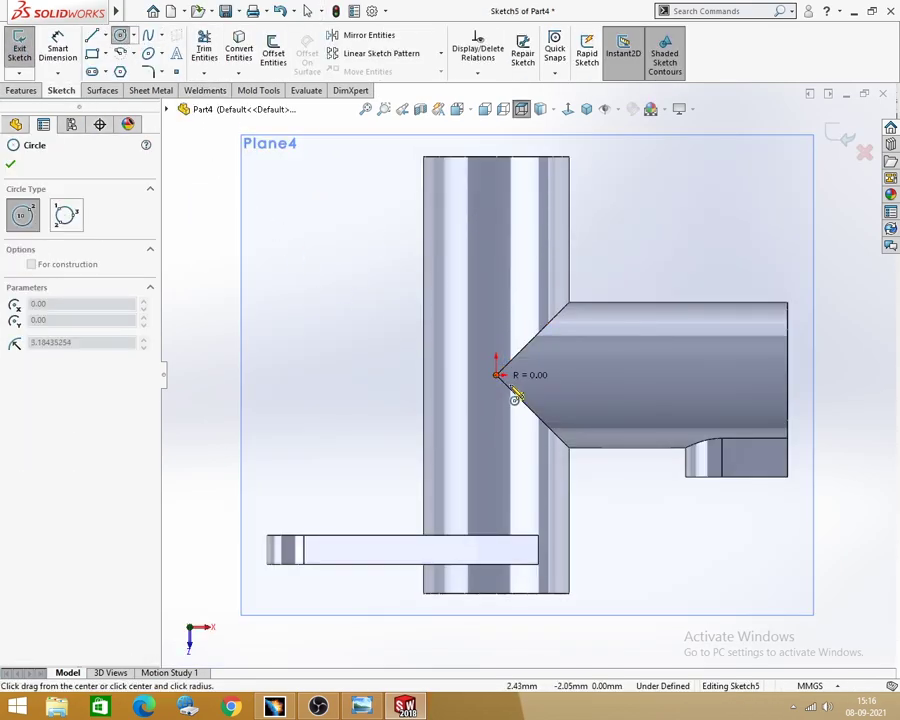
click(522, 402)
Dimension the outer circle to Ø20 and the inner circle to Ø10.
key(d)
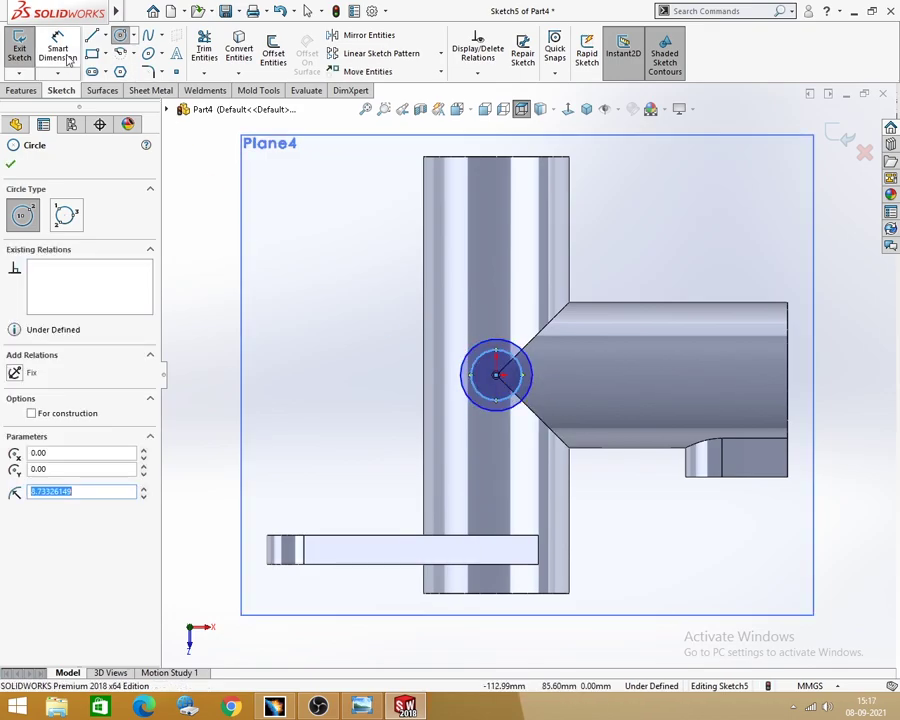
click(515, 413)
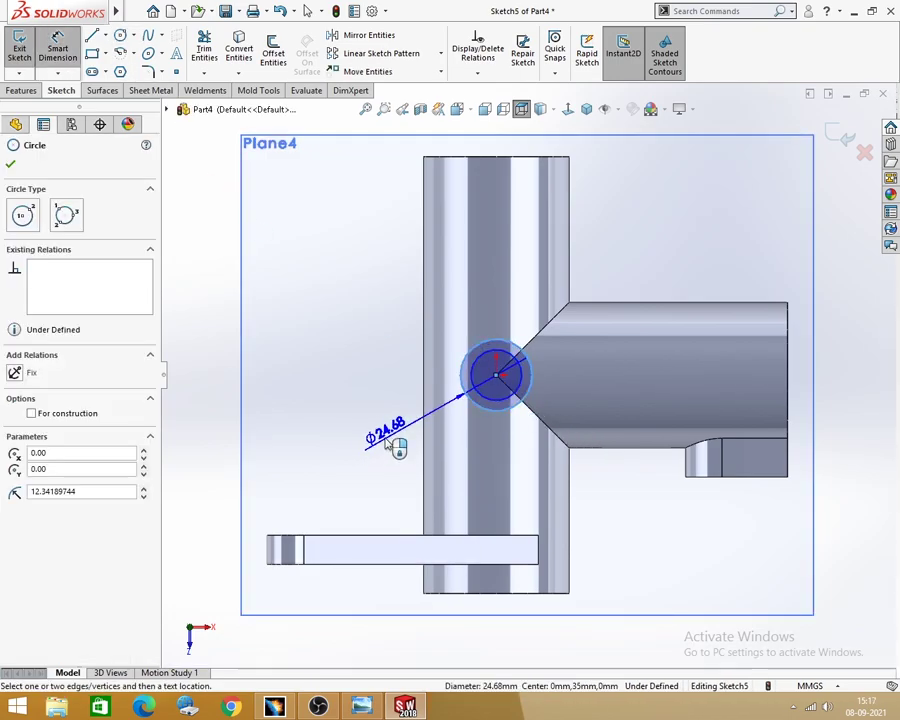
click(366, 448)
text(20)
key(Return)
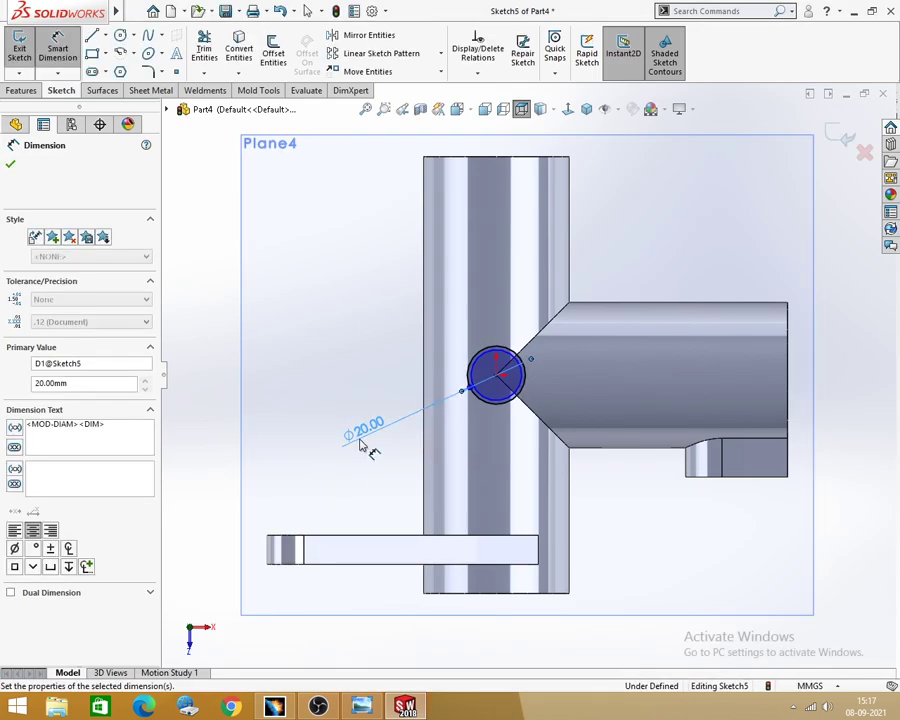
click(487, 400)
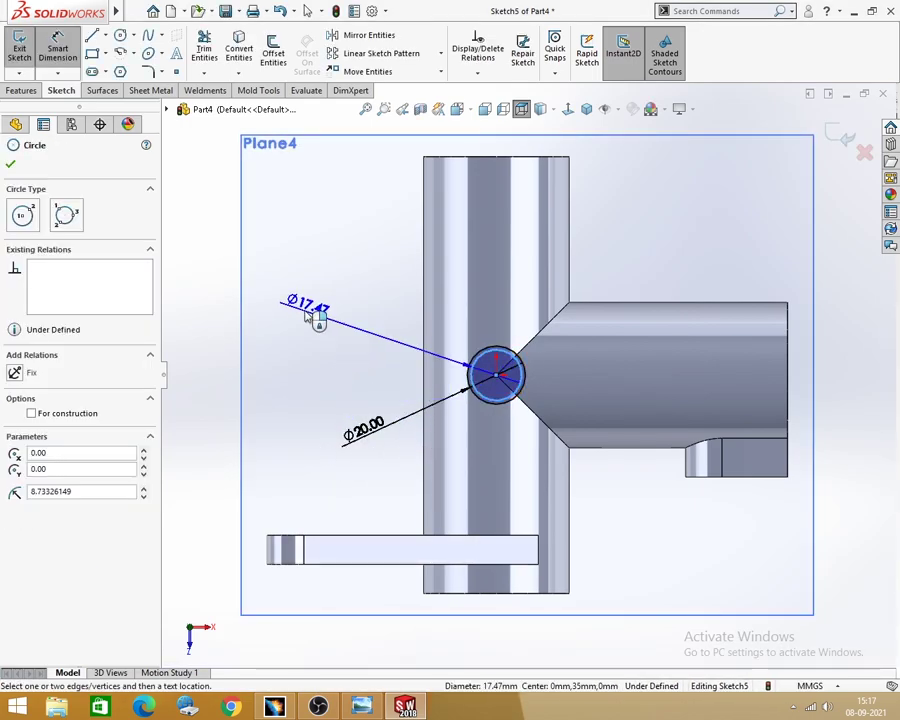
click(315, 320)
text(0)
key(Return)
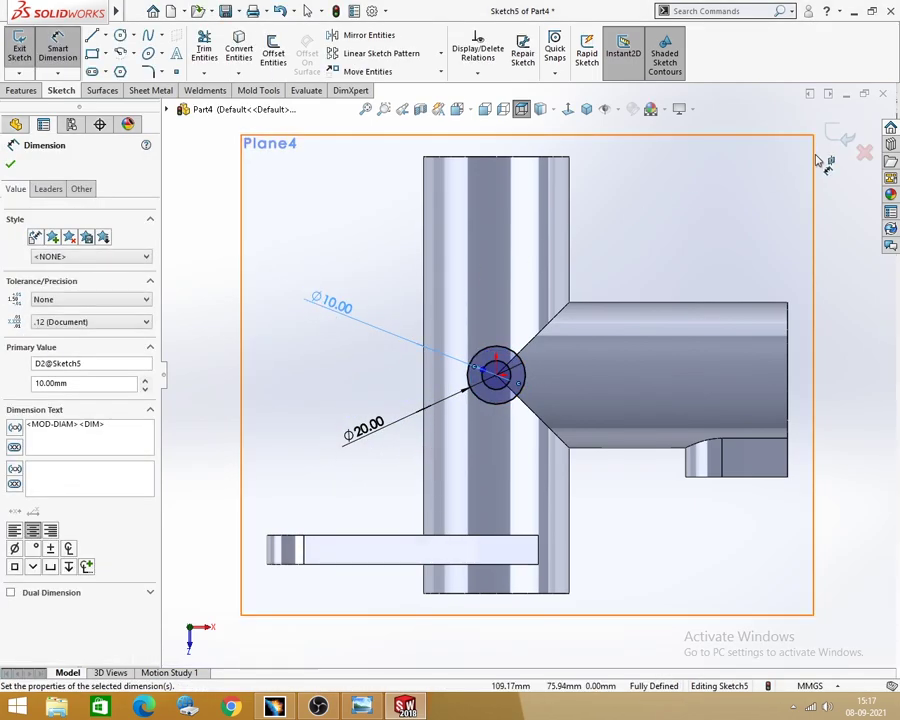
key(Escape)
Preview Sketch5 as an Extruded Boss, Blind 10.00 mm.
middle_drag(455, 413, 424, 262)
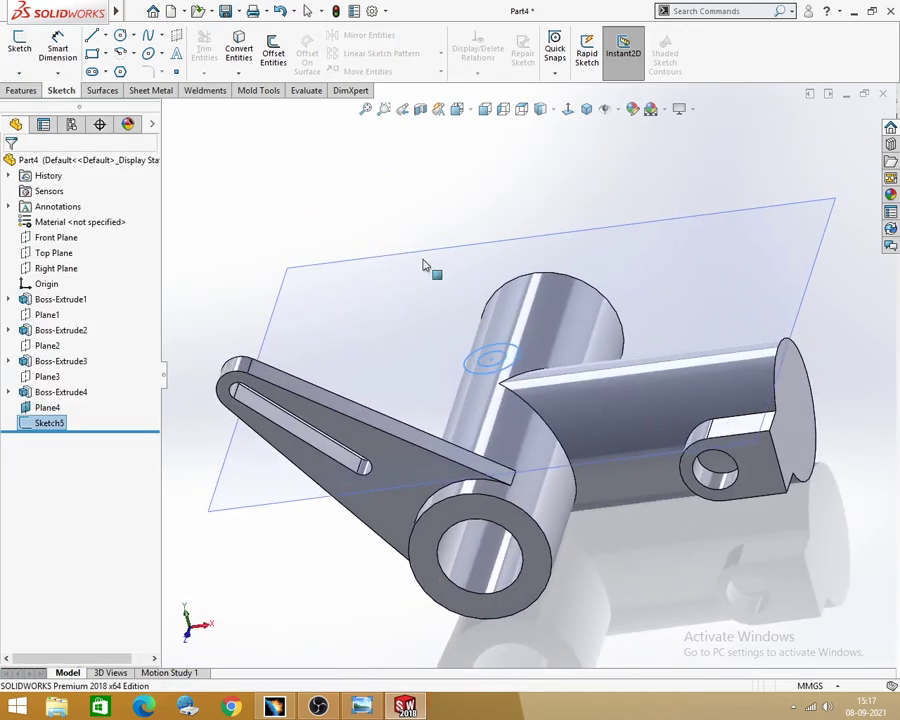
click(22, 90)
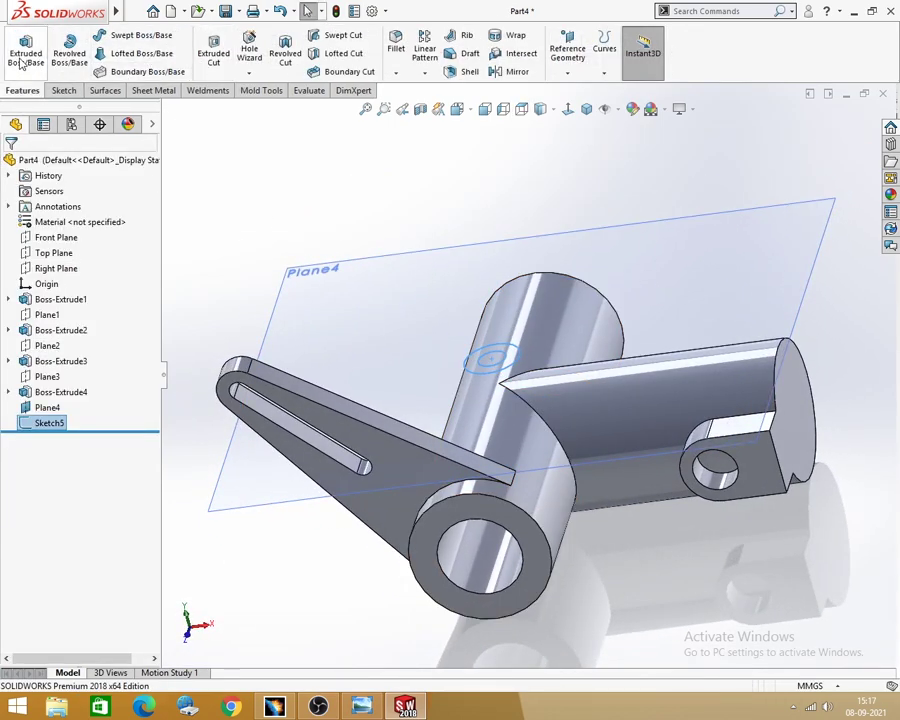
click(22, 52)
Reverse the boss direction and extrude it Up To Next, creating Boss-Extrude5.
click(13, 248)
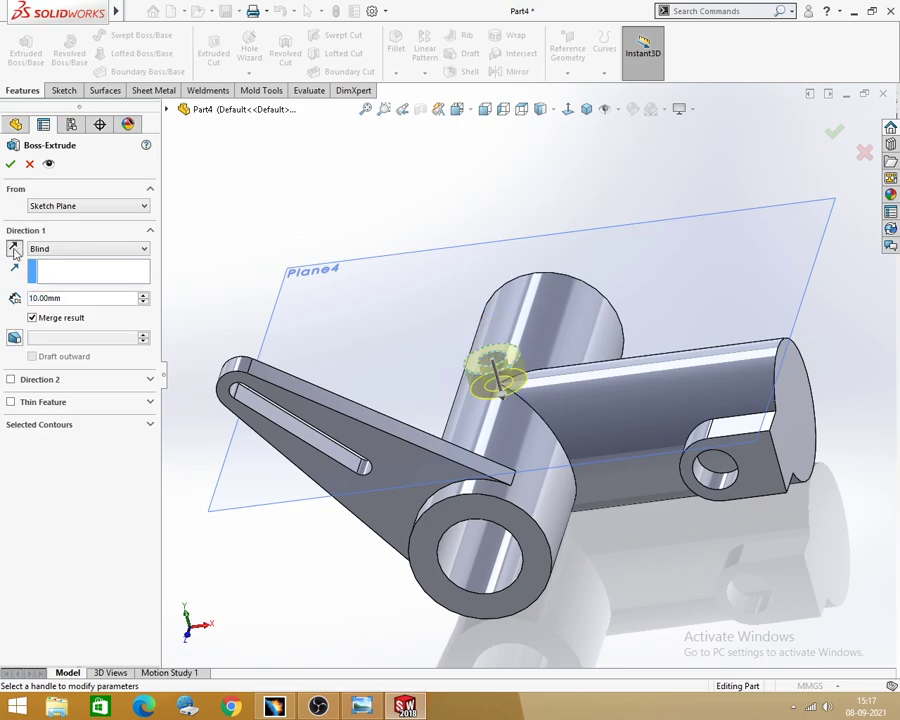
click(80, 248)
click(60, 279)
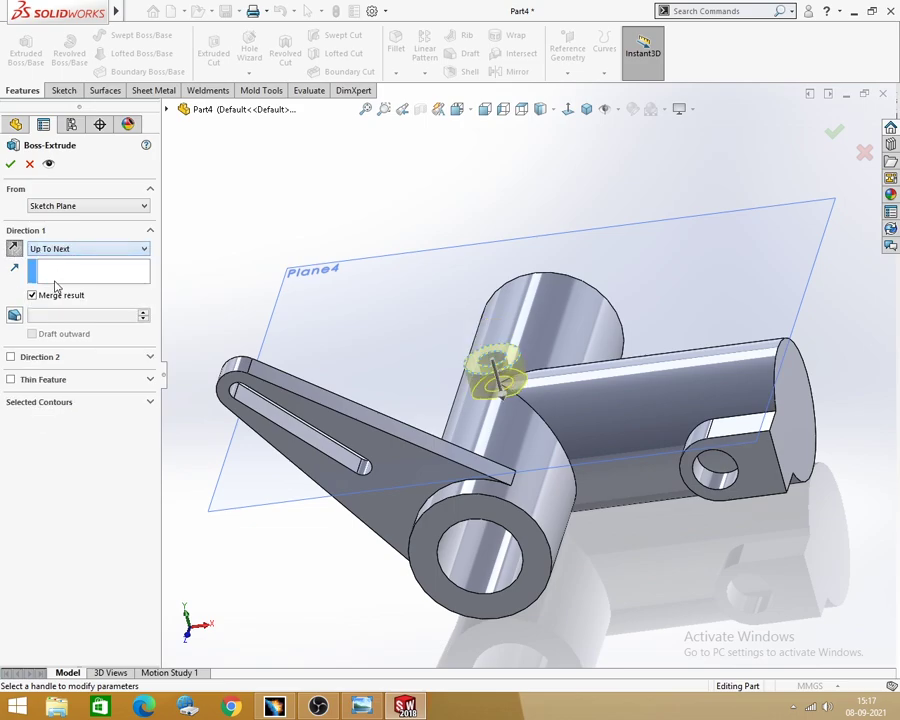
click(9, 163)
Hide Plane4, inspect the new boss from several angles, and compare with the reference drawing.
mouse_move(344, 196)
middle_down()
mouse_move(368, 194)
mouse_move(341, 217)
mouse_move(388, 197)
mouse_move(372, 261)
mouse_move(391, 300)
middle_up()
click(407, 247)
click(497, 204)
key(f)
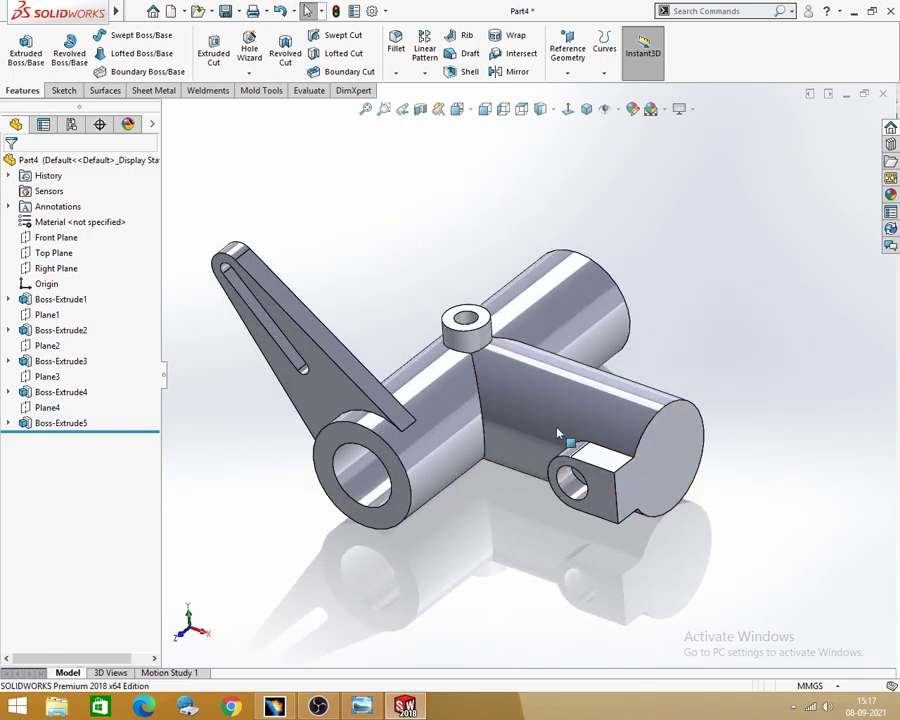
middle_drag(450, 420, 484, 286)
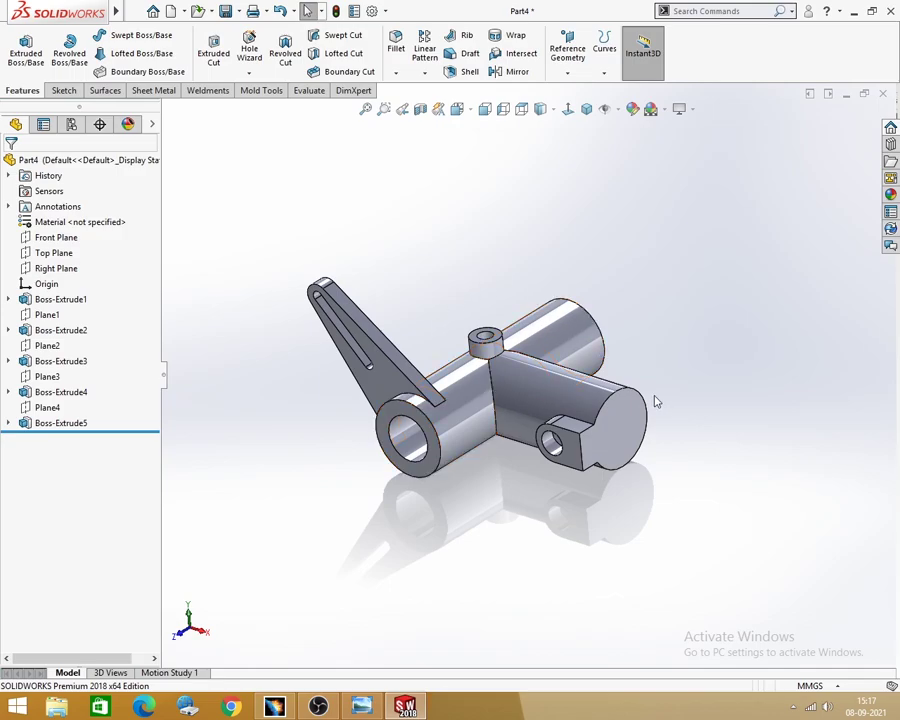
middle_drag(656, 401, 486, 422)
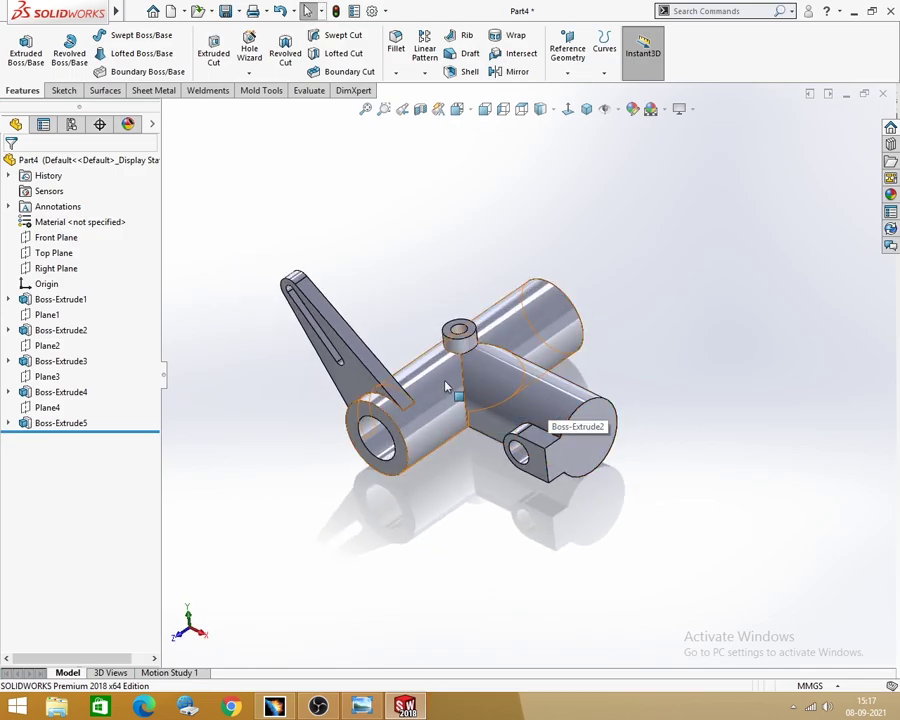
mouse_move(480, 360)
middle_down()
mouse_move(504, 363)
mouse_move(499, 414)
middle_up()
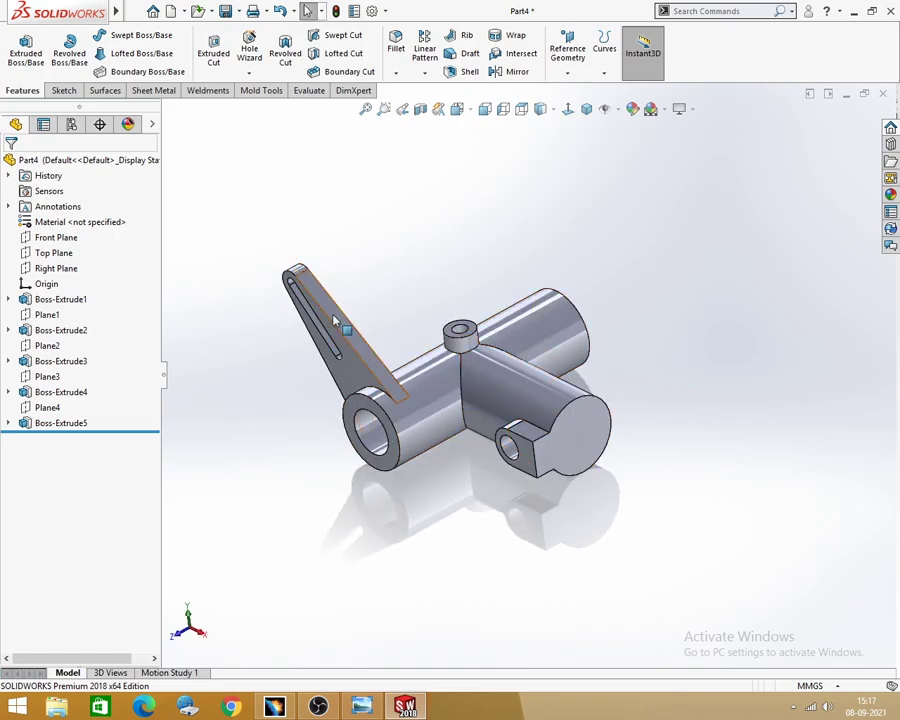
mouse_move(476, 508)
middle_down()
mouse_move(478, 494)
mouse_move(490, 512)
middle_up()
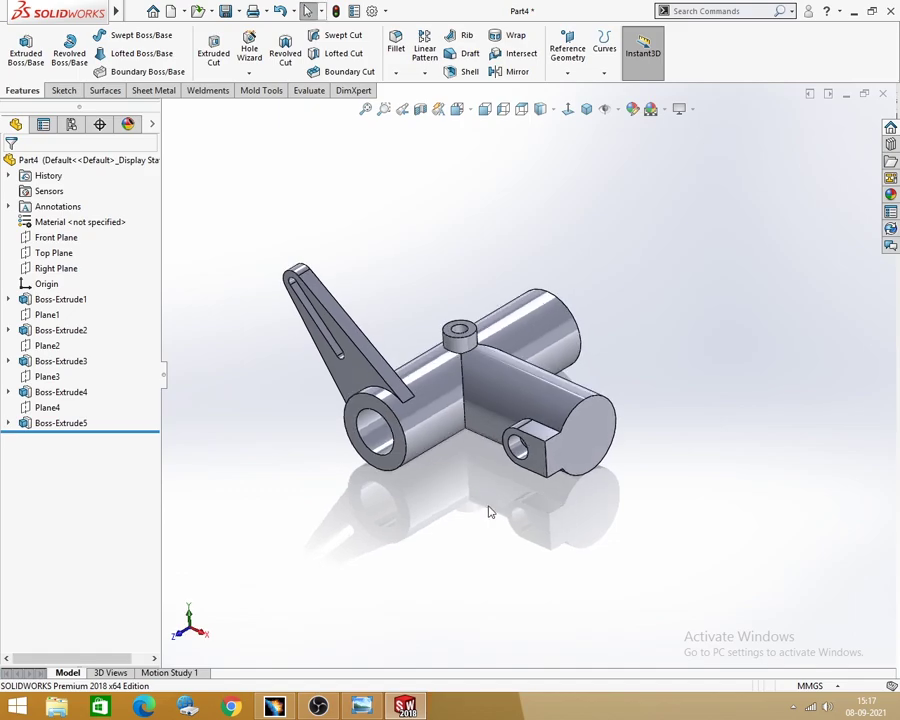
key(alt+Tab)
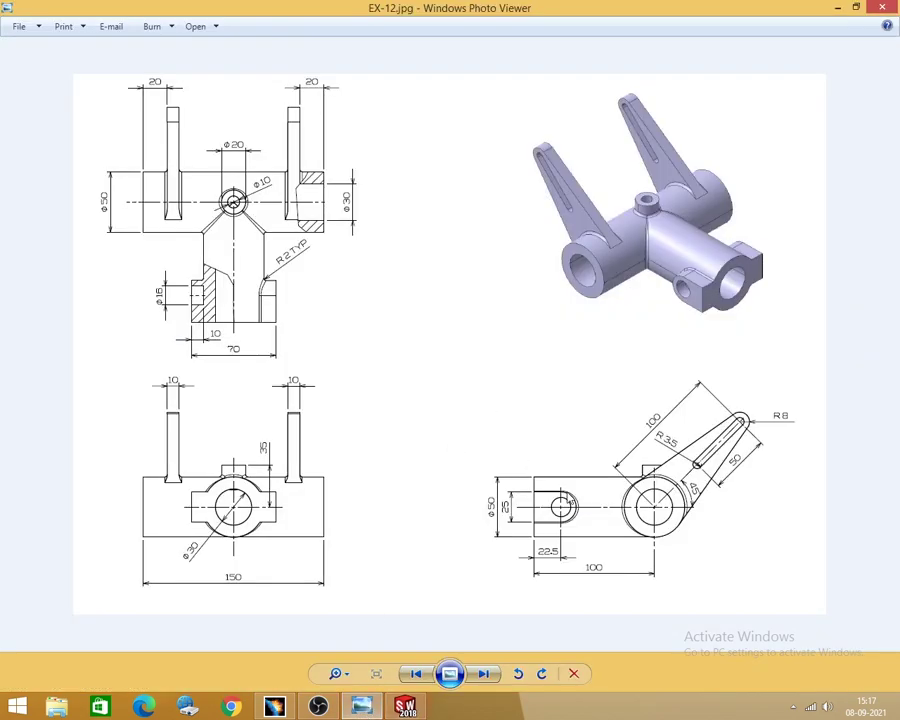
click(837, 7)
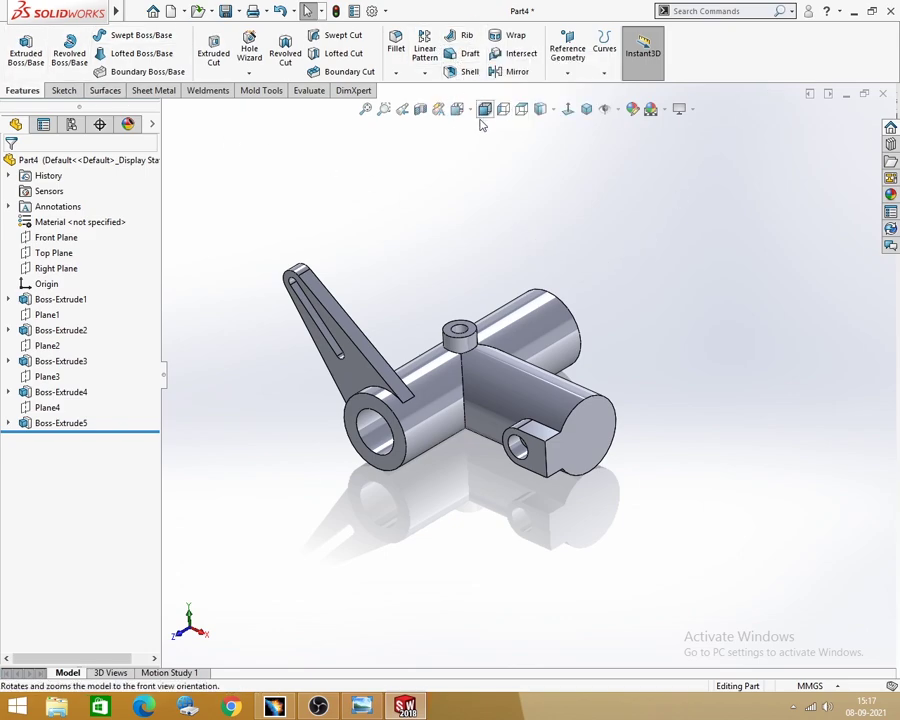
Mirror Boss-Extrude3 (slotted arm) and Boss-Extrude4 (side lug) about the Front Plane.
click(516, 72)
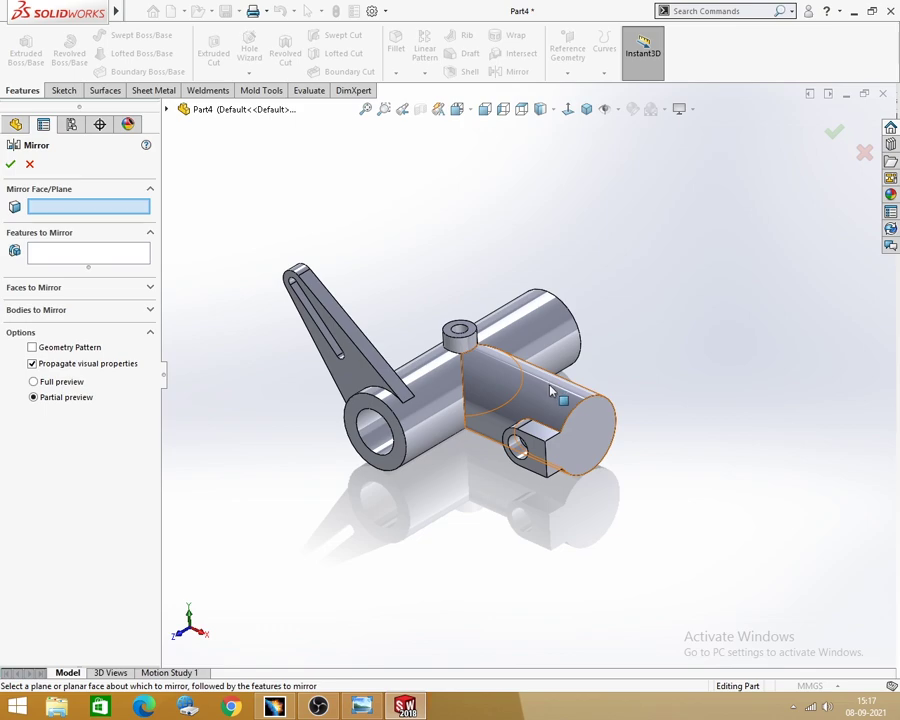
click(167, 109)
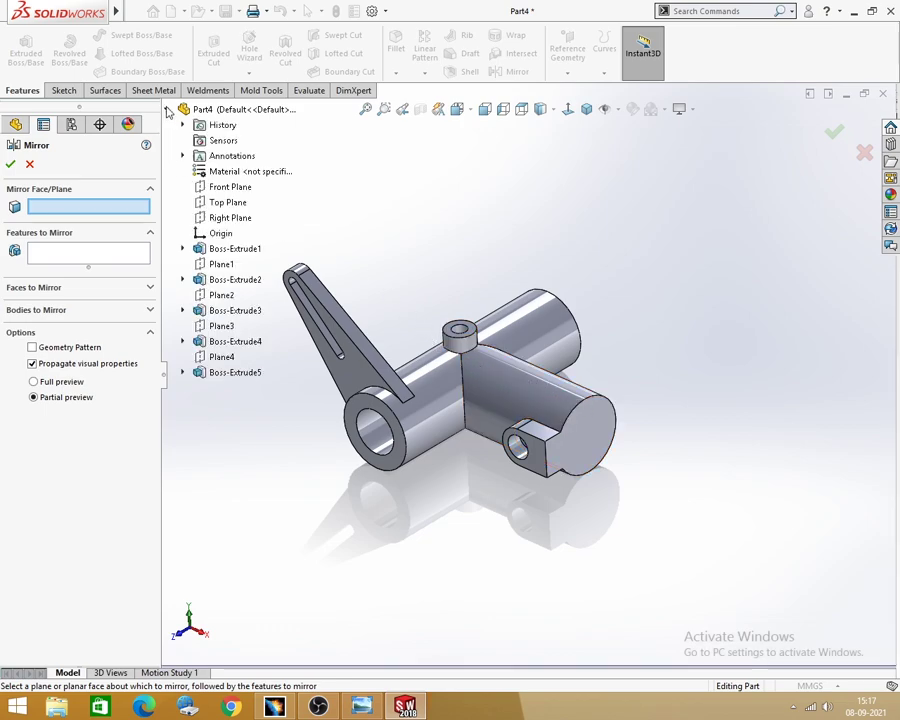
click(221, 188)
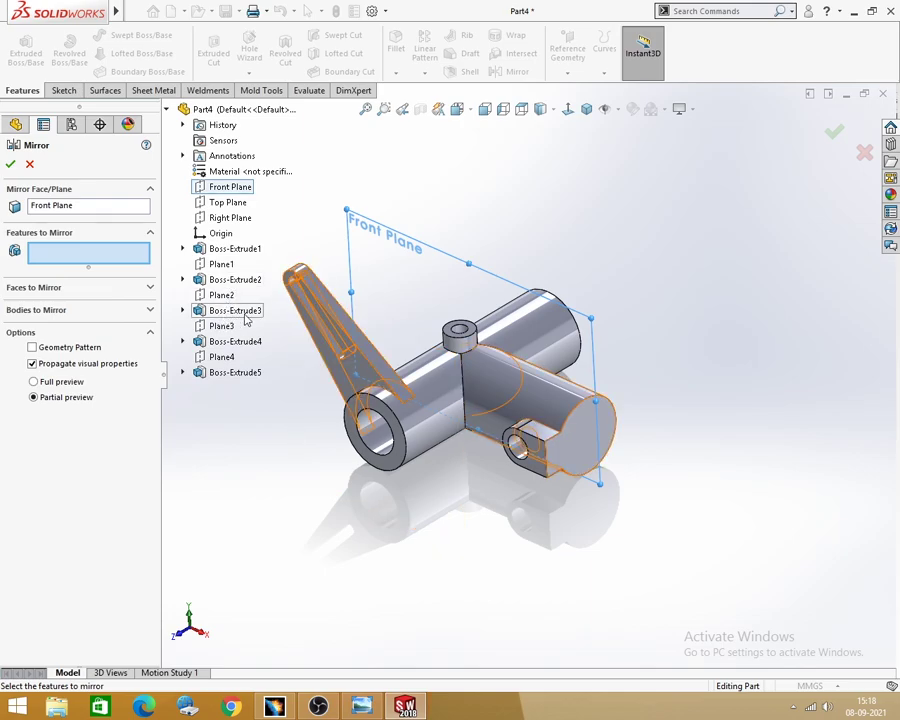
click(240, 311)
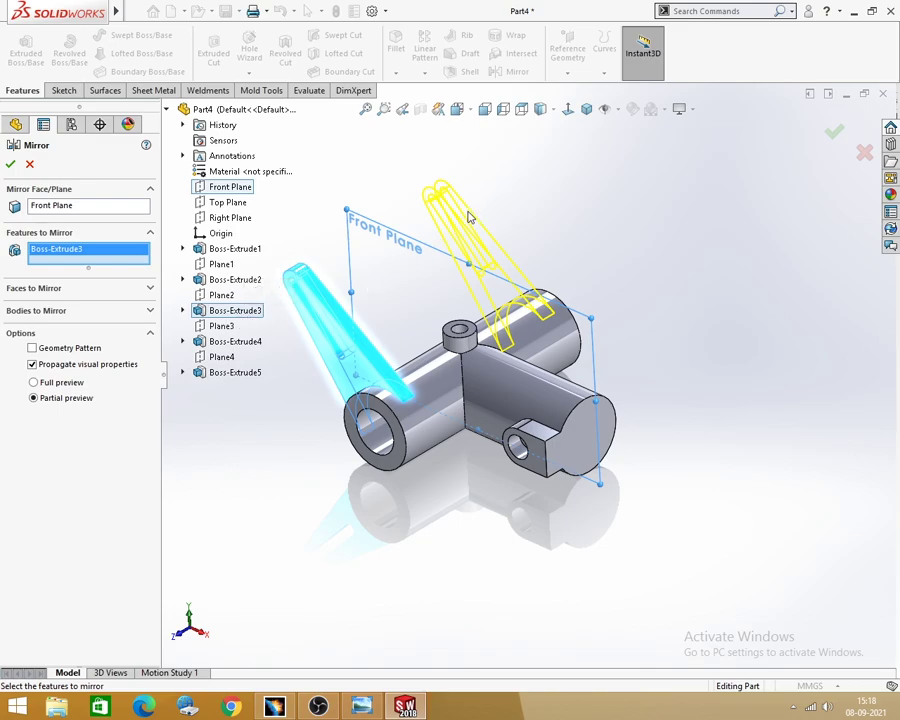
click(228, 343)
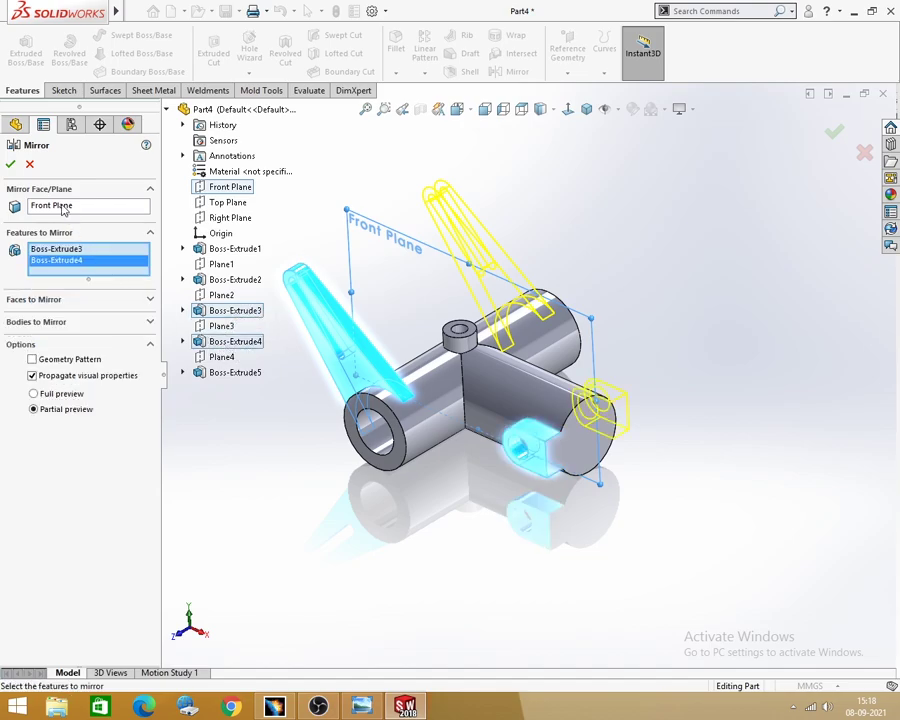
click(11, 165)
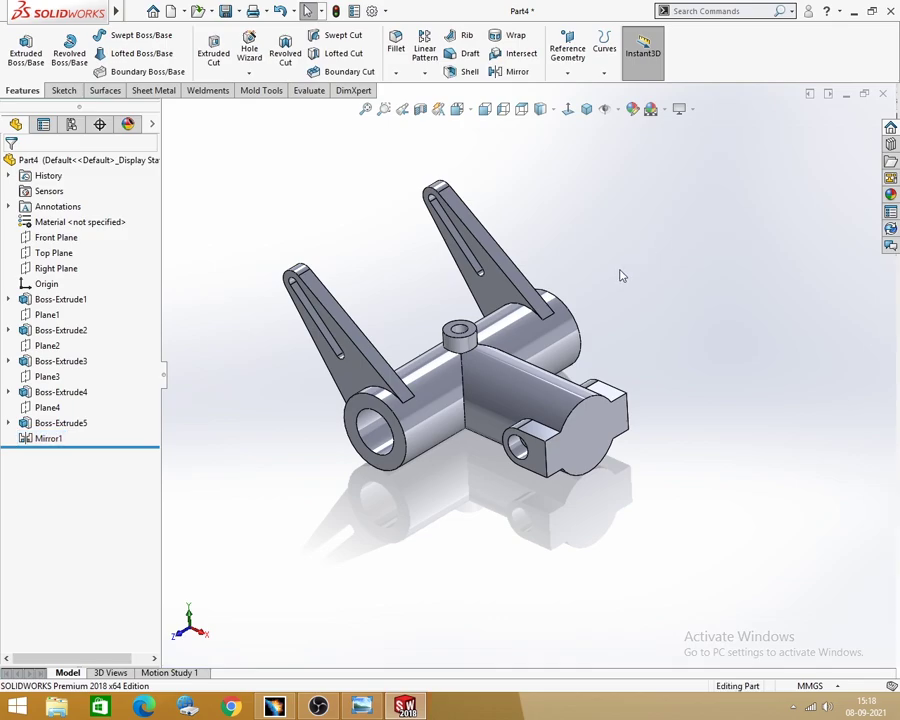
Orbit and zoom around the two-armed part, then check EX-12.jpg in Photo Viewer.
mouse_move(621, 273)
middle_down()
mouse_move(337, 305)
mouse_move(611, 267)
mouse_move(593, 217)
mouse_move(613, 277)
middle_up()
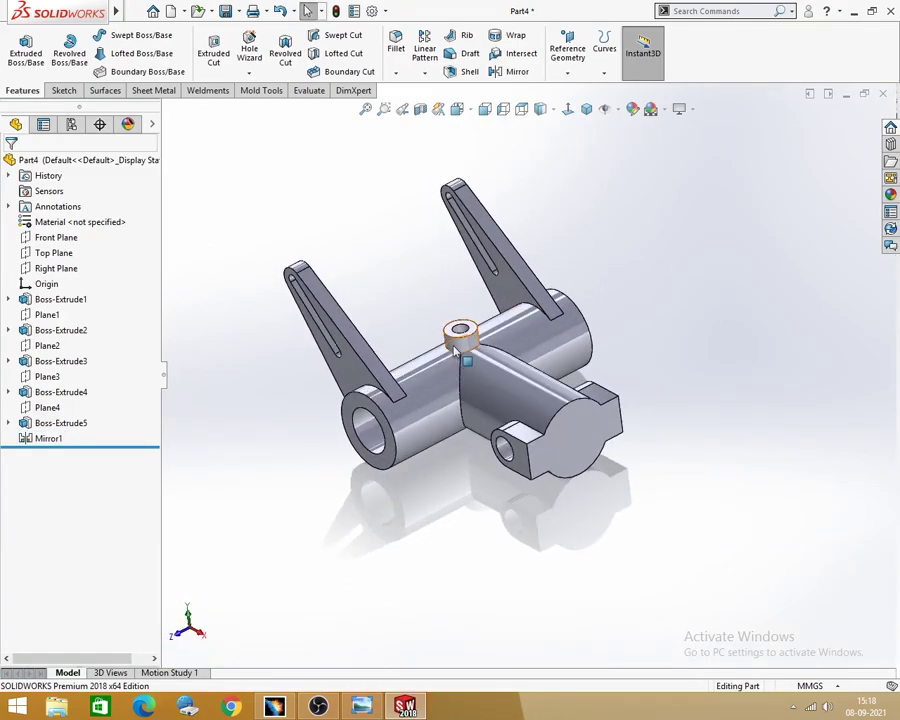
scroll(428, 330, down, 3)
scroll(462, 312, up, 3)
middle_drag(464, 310, 454, 314)
scroll(454, 316, up, 2)
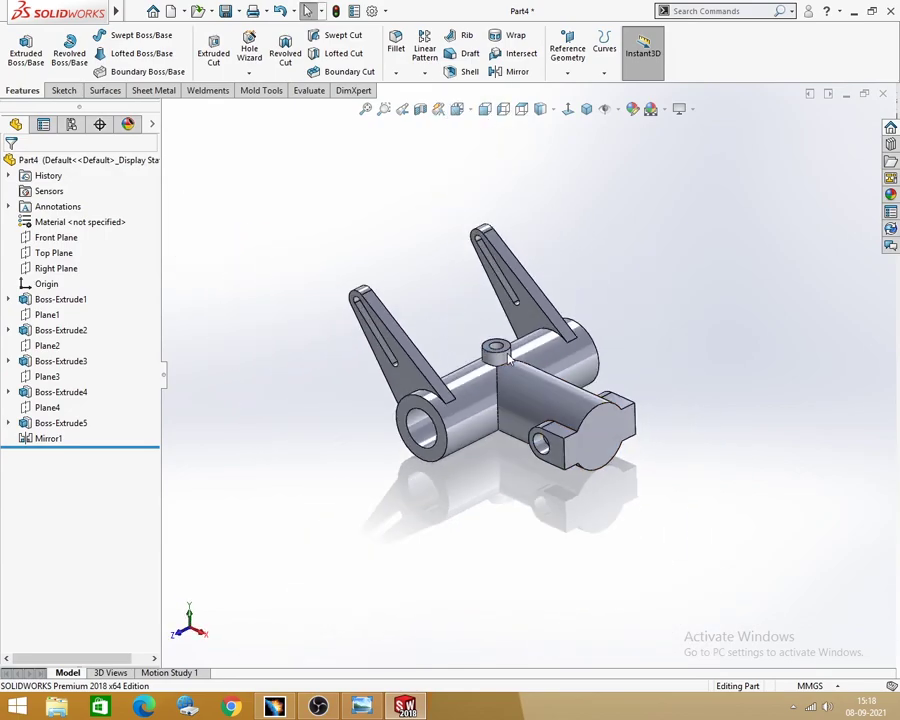
scroll(475, 343, down, 2)
scroll(500, 350, up, 1)
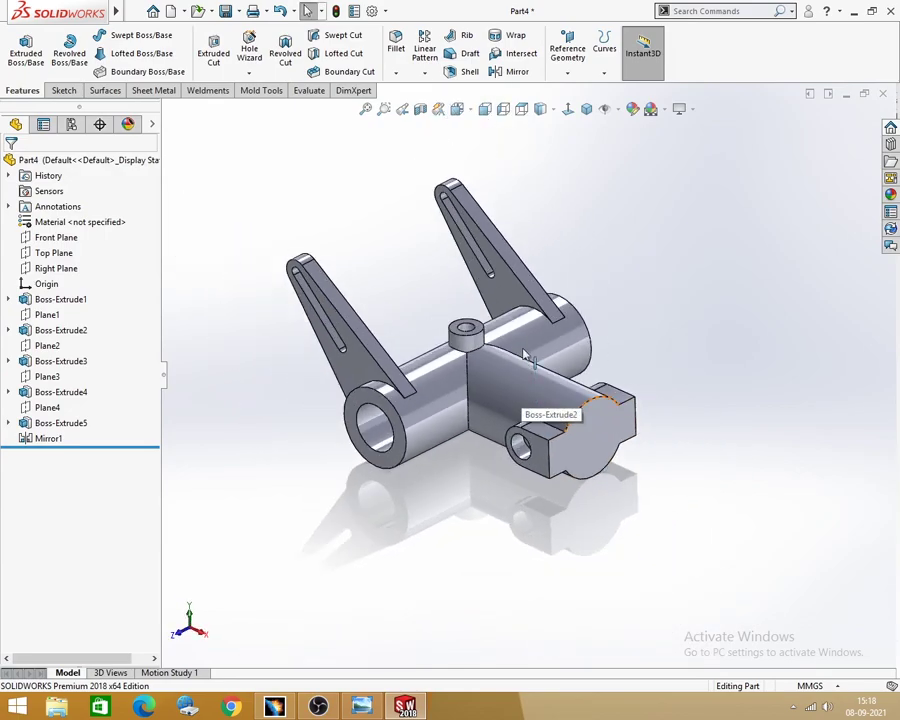
scroll(511, 356, down, 1)
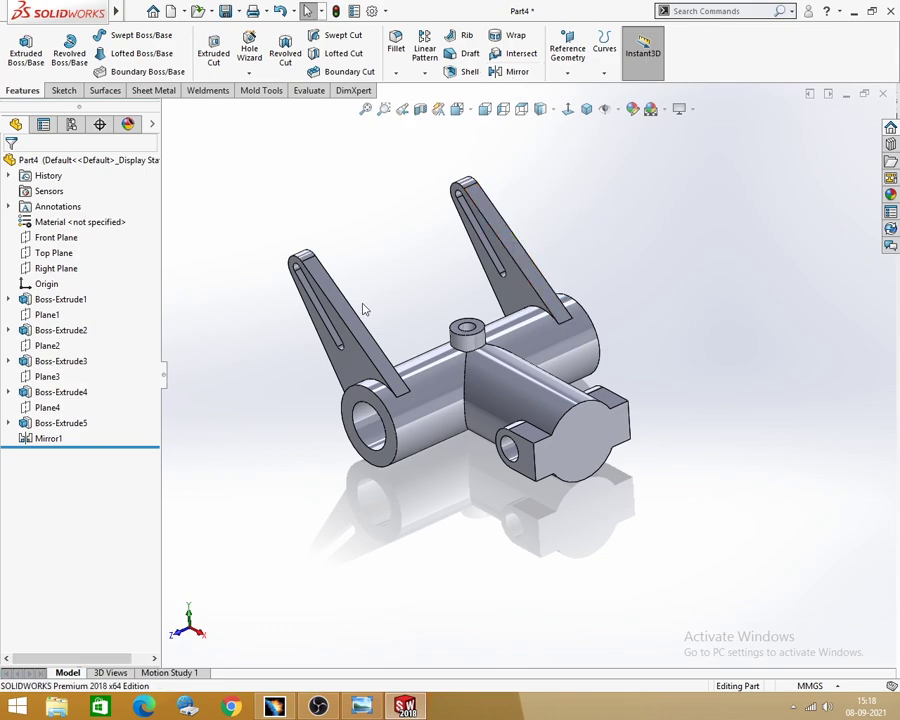
middle_drag(566, 221, 645, 271)
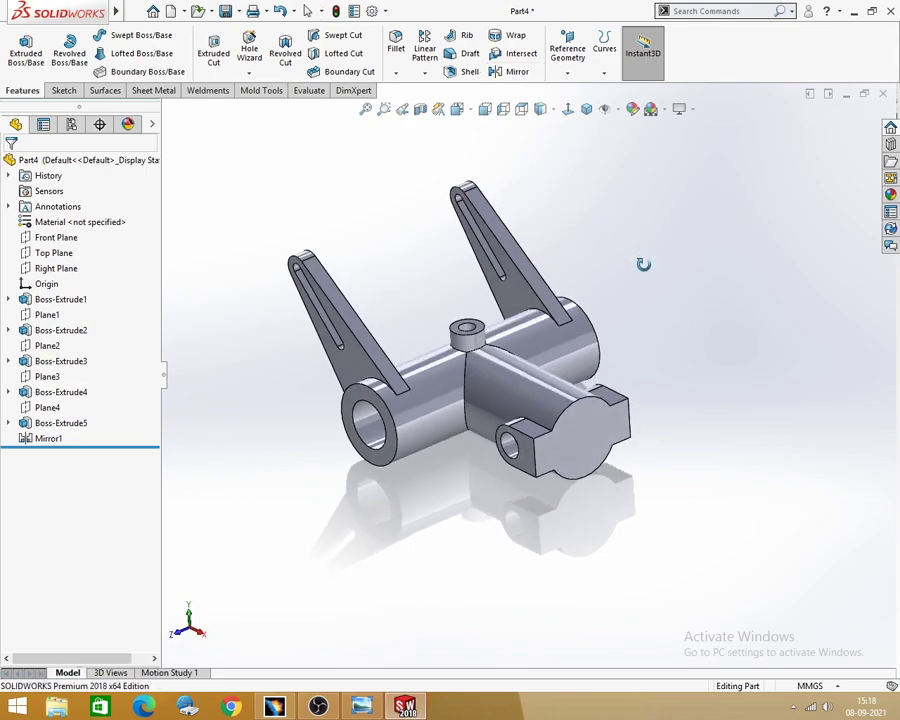
click(380, 705)
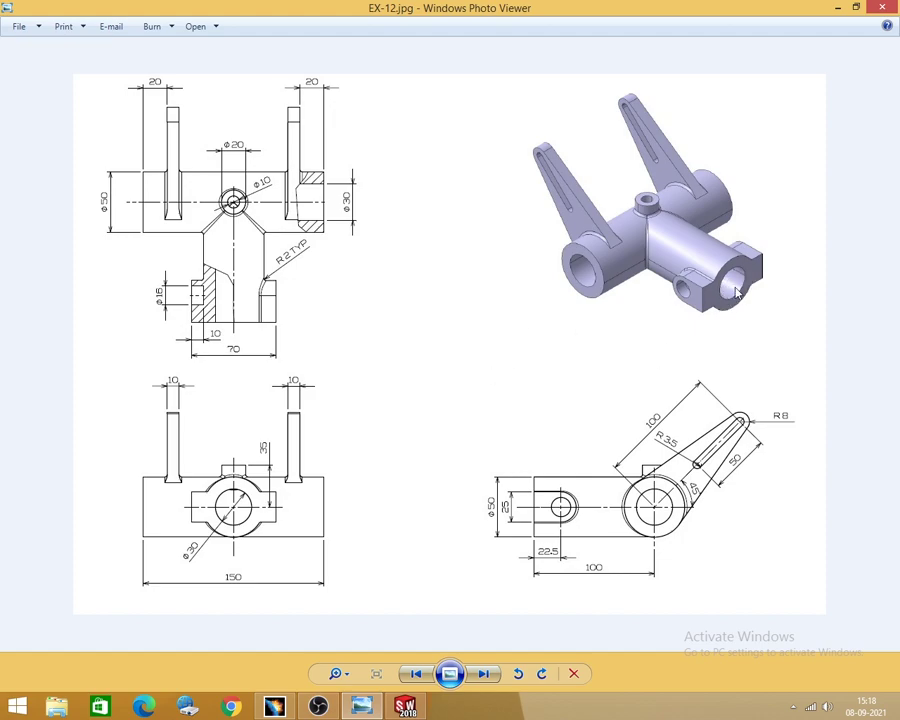
click(838, 7)
Start a sketch on the clamp block's end face and draw a circle at the origin.
click(63, 90)
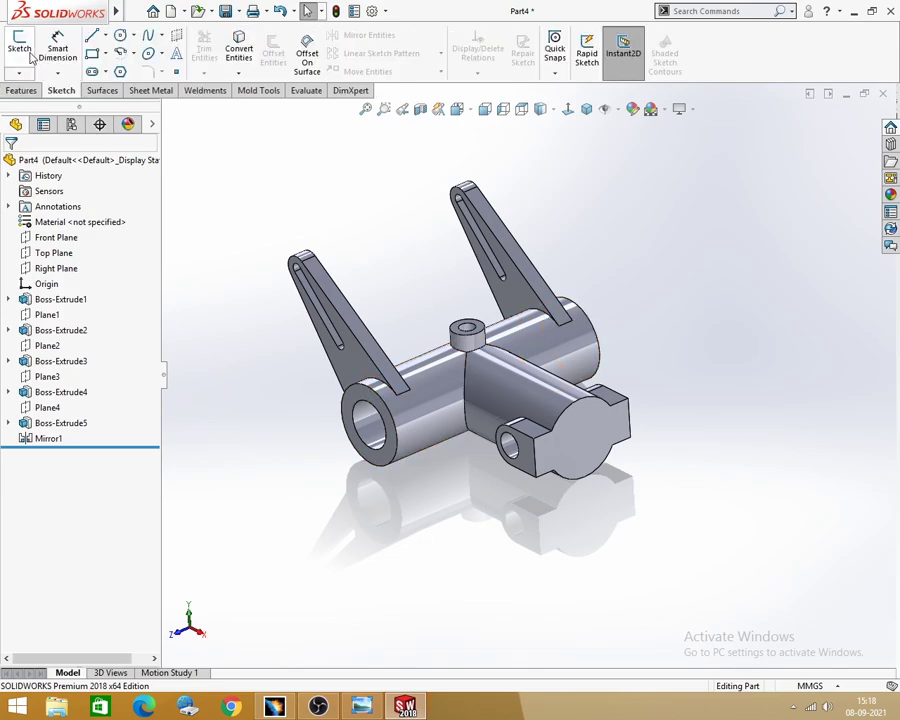
click(19, 47)
click(578, 455)
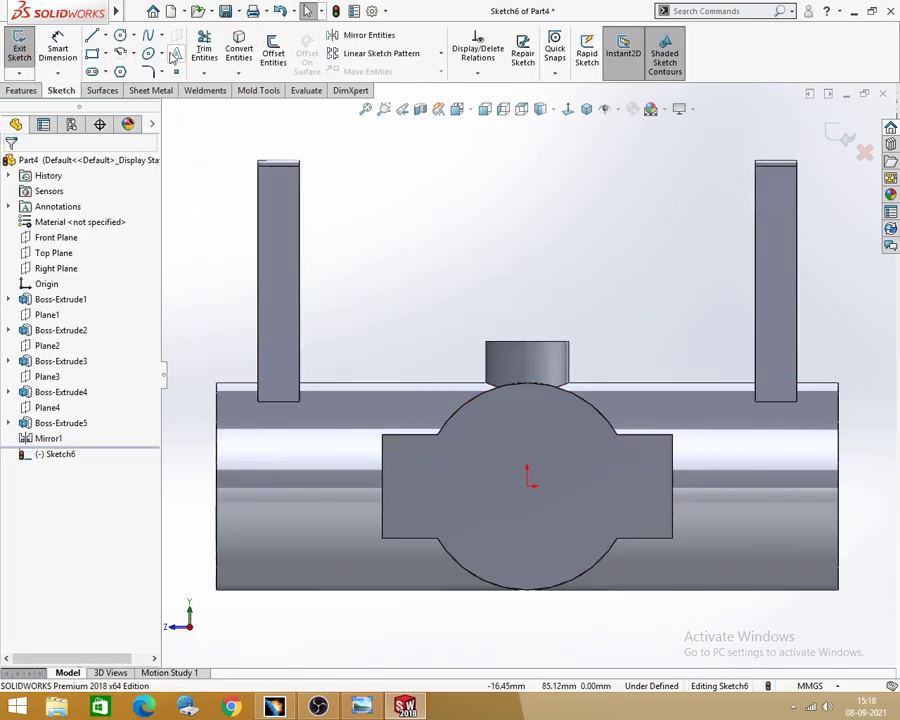
click(120, 34)
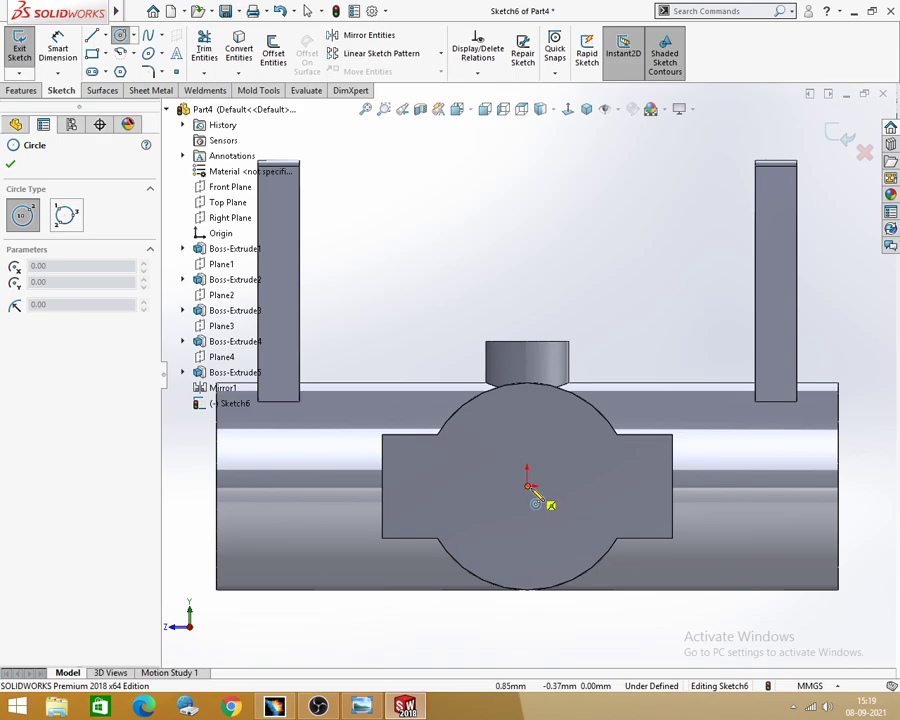
click(527, 485)
click(580, 432)
click(359, 707)
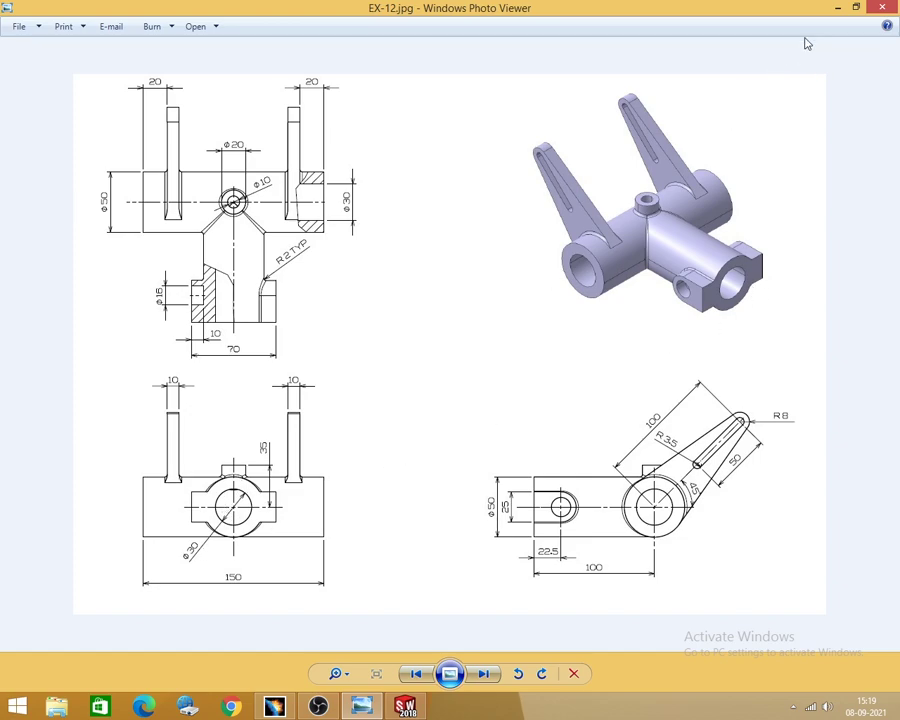
key(alt+Tab)
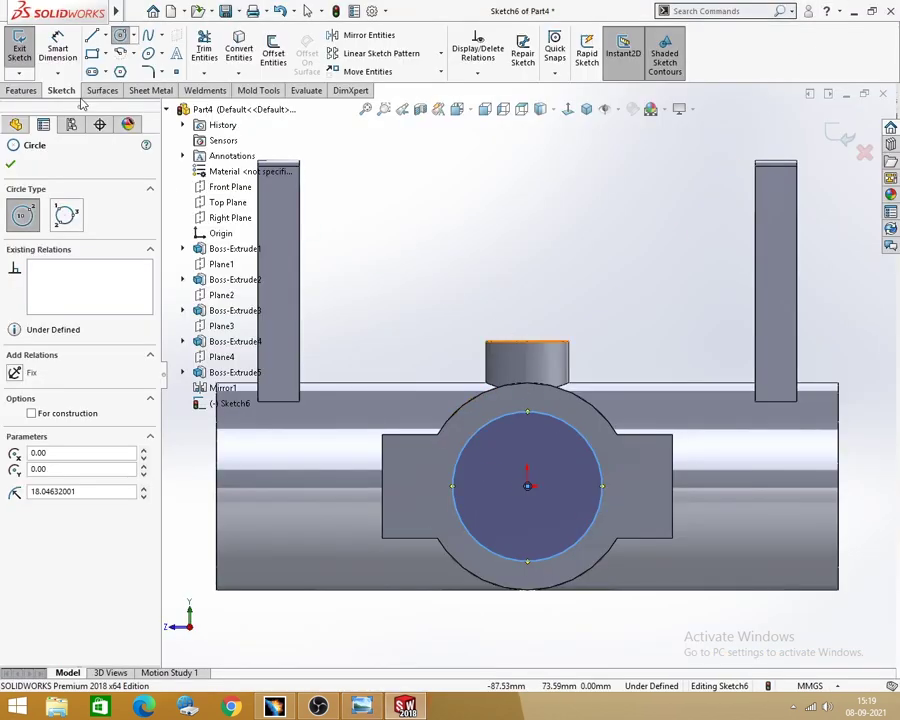
Dimension the circle to Ø30 and exit Sketch6.
click(57, 50)
click(590, 442)
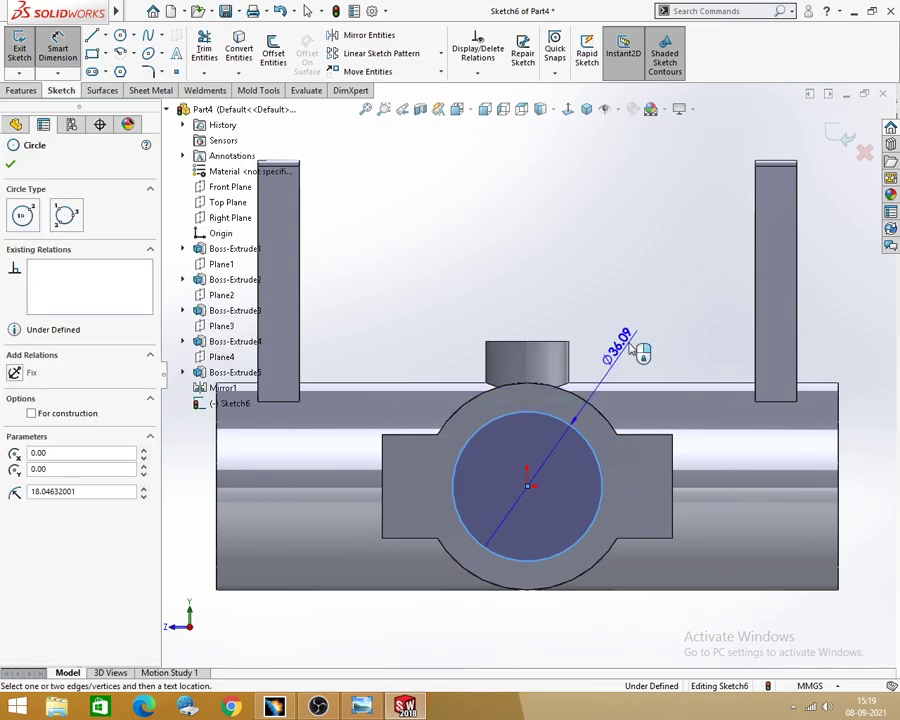
click(633, 347)
text(30)
key(Return)
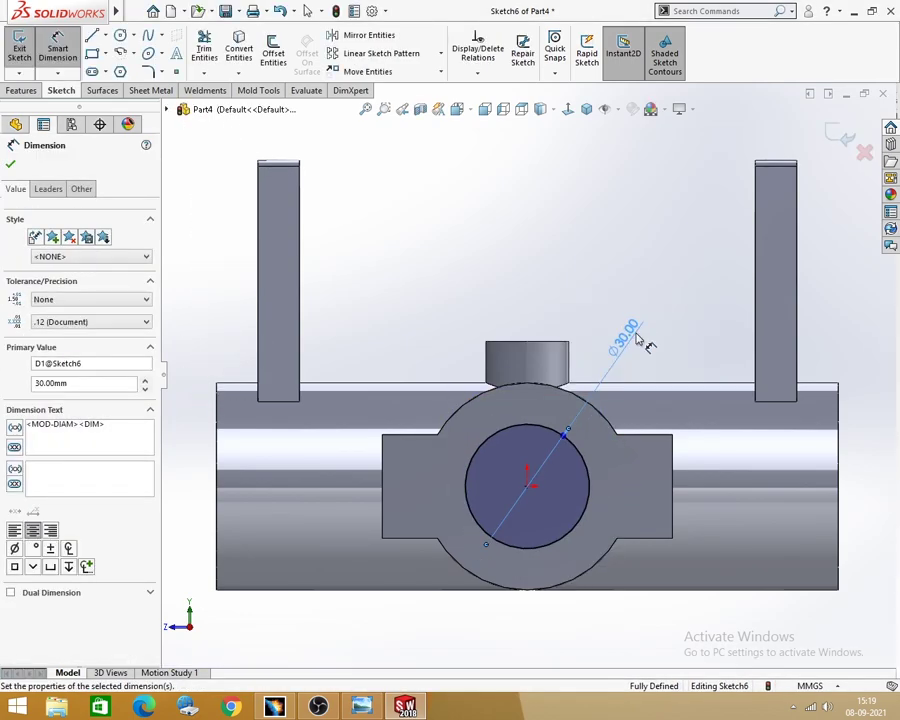
click(19, 50)
middle_drag(400, 251, 469, 284)
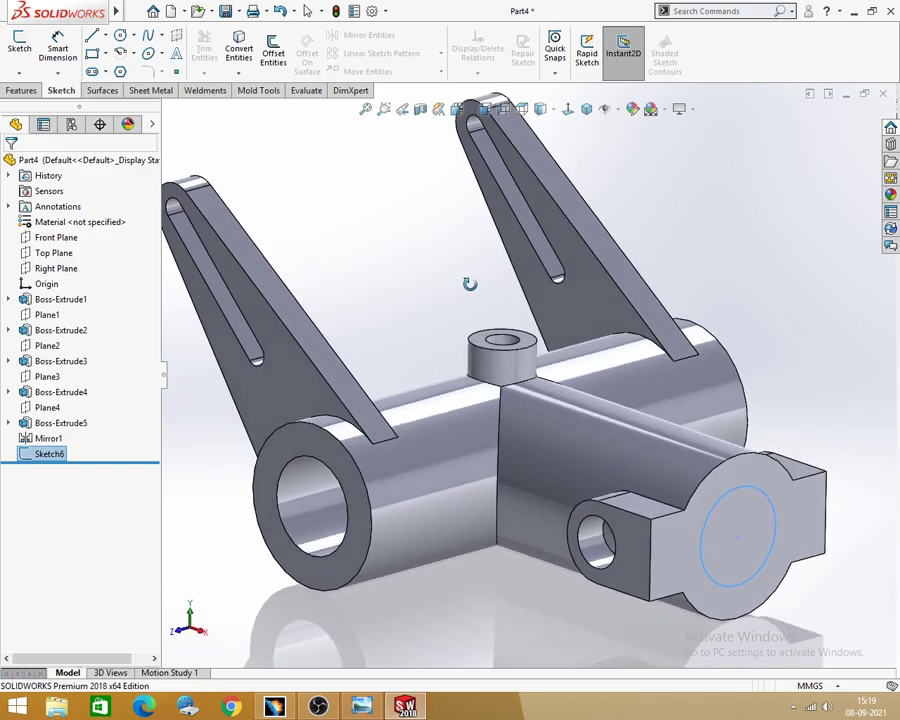
scroll(469, 284, up, 2)
click(21, 90)
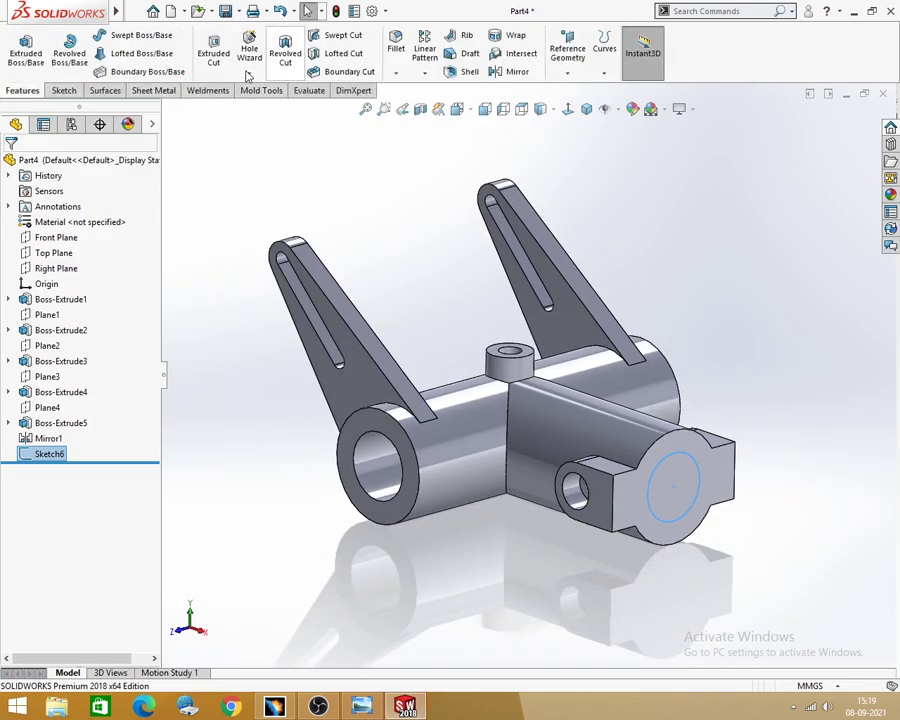
Cut-extrude the Ø30 circle Blind 100 mm into the side clamp block.
click(213, 52)
text(1)
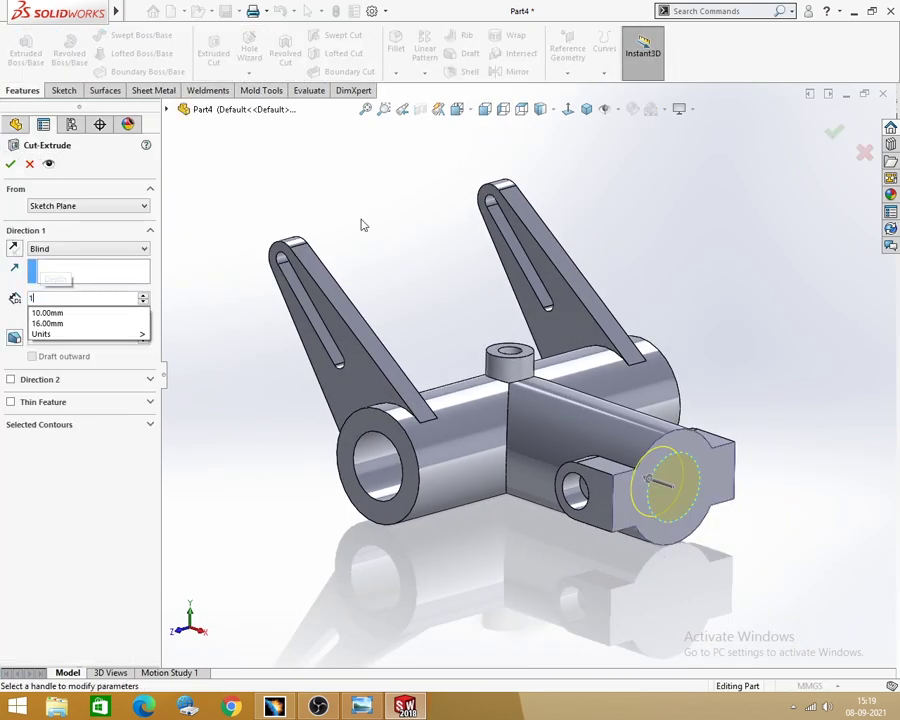
text(00)
key(Return)
click(10, 163)
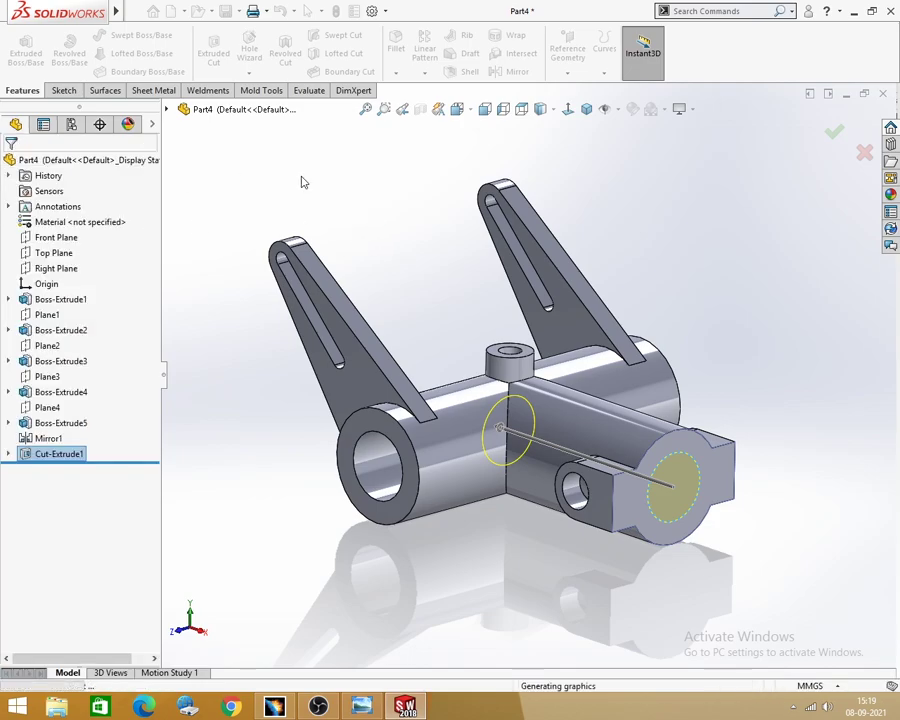
mouse_move(458, 280)
middle_down()
mouse_move(392, 246)
mouse_move(386, 232)
mouse_move(438, 243)
mouse_move(388, 249)
mouse_move(402, 275)
middle_up()
middle_drag(462, 453, 470, 476)
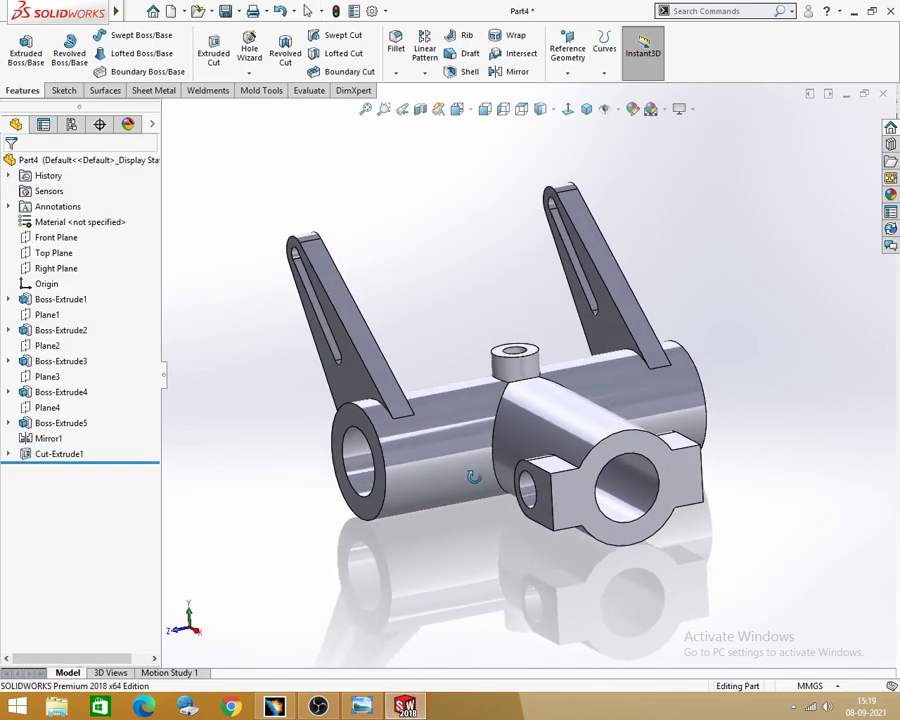
mouse_move(422, 434)
middle_down()
mouse_move(436, 368)
mouse_move(566, 398)
middle_up()
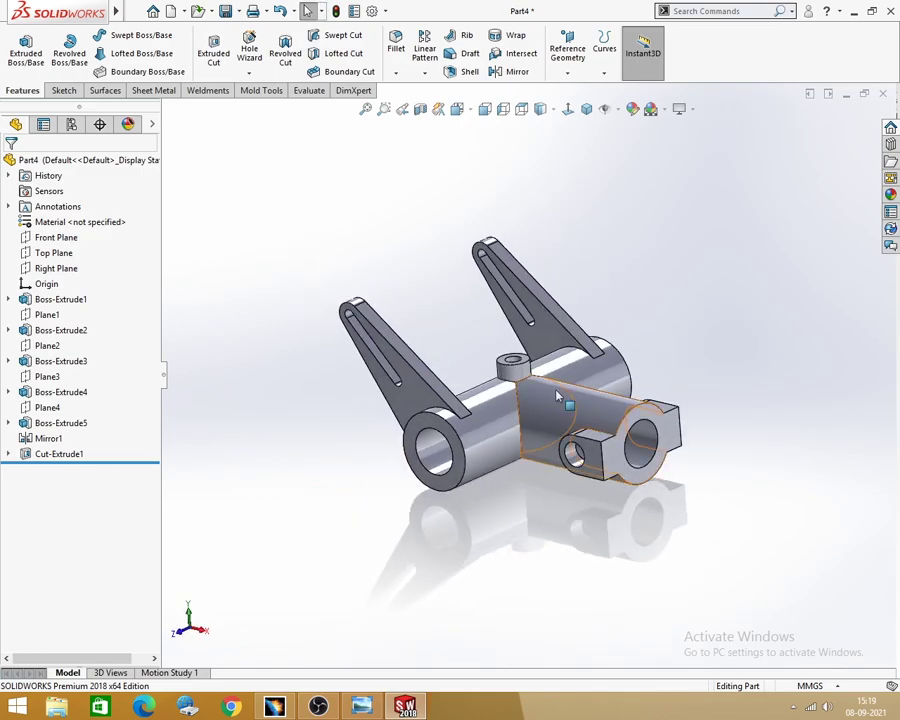
middle_drag(505, 395, 573, 430)
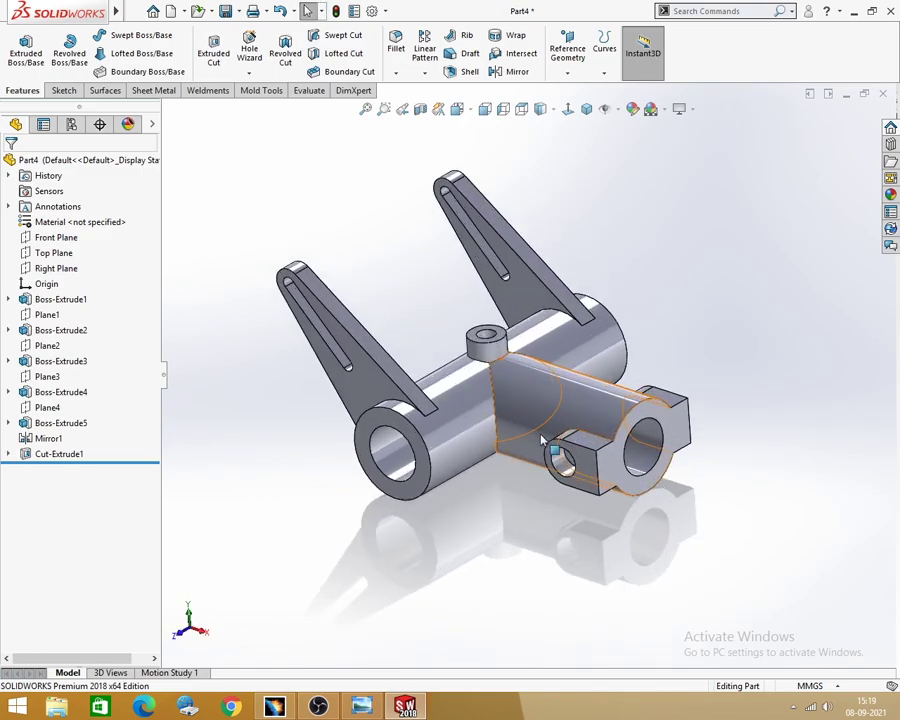
key(ctrl+7)
click(588, 109)
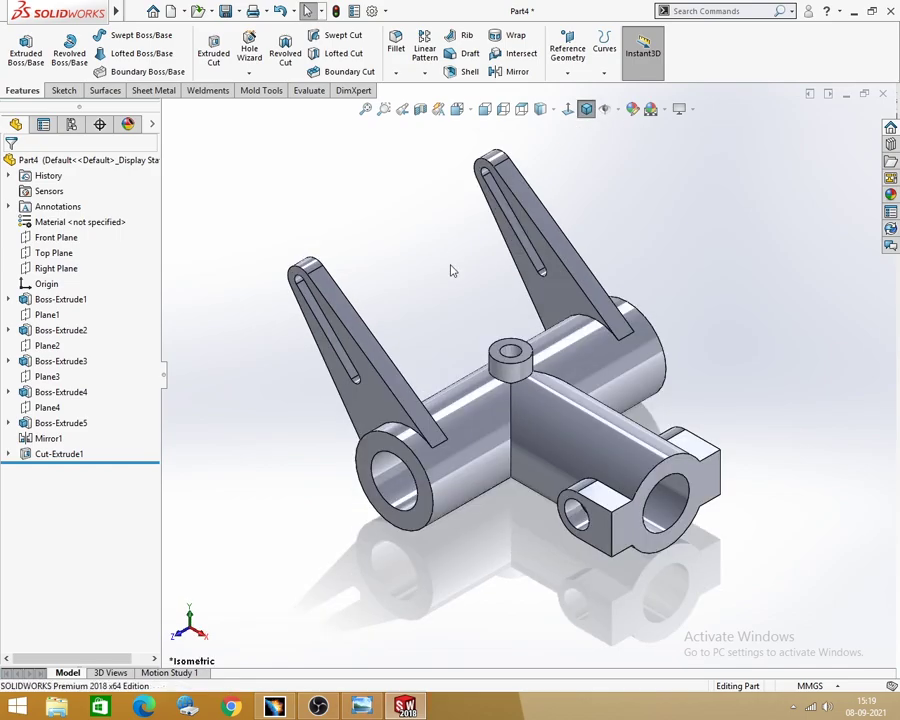
key(alt+Tab)
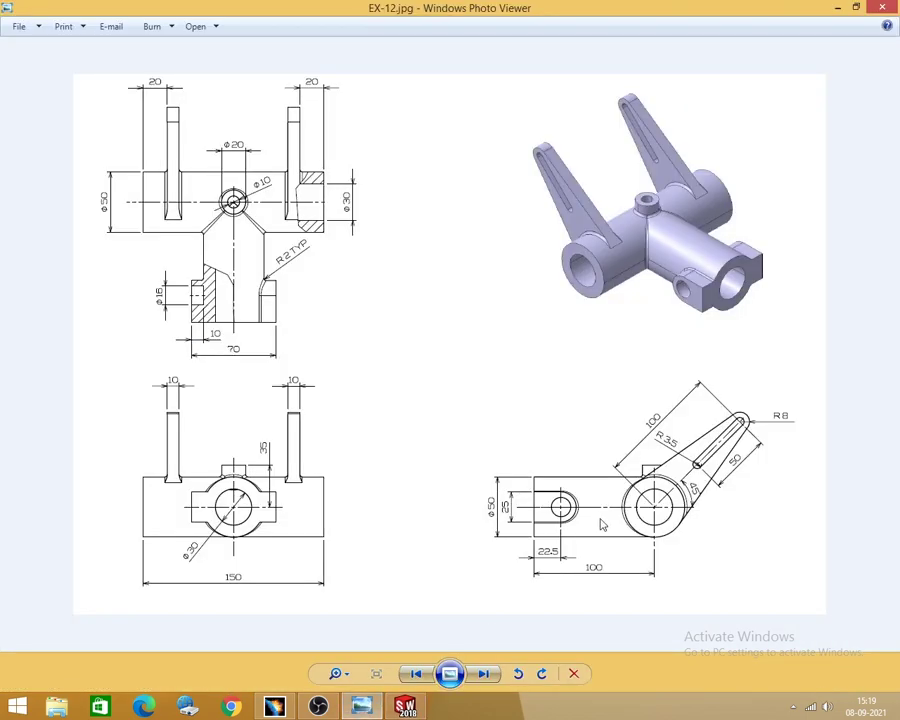
key(alt+Tab)
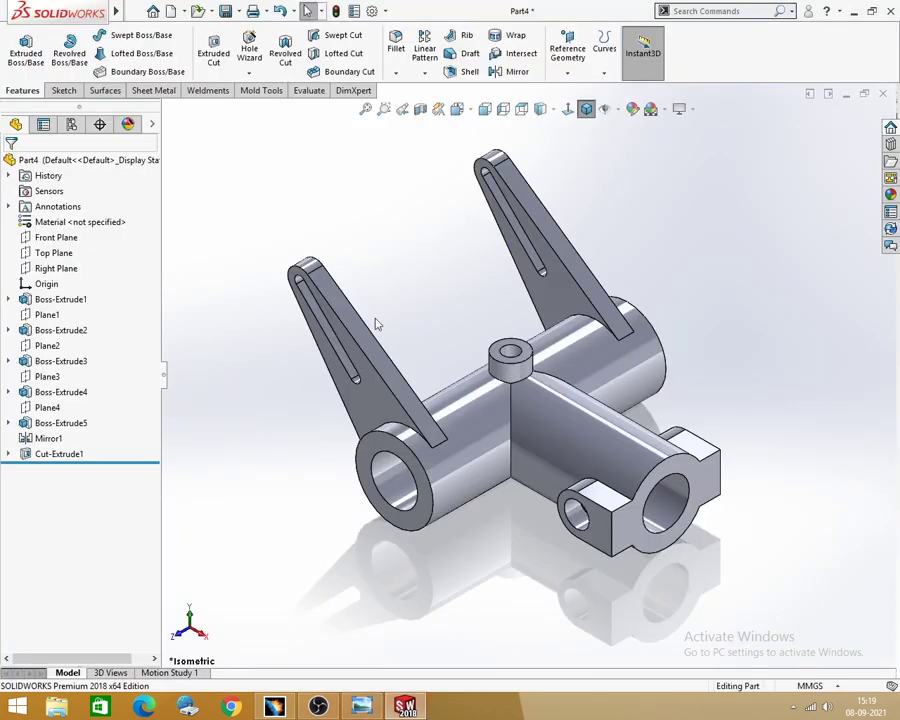
mouse_move(462, 378)
middle_down()
mouse_move(454, 322)
mouse_move(454, 337)
middle_up()
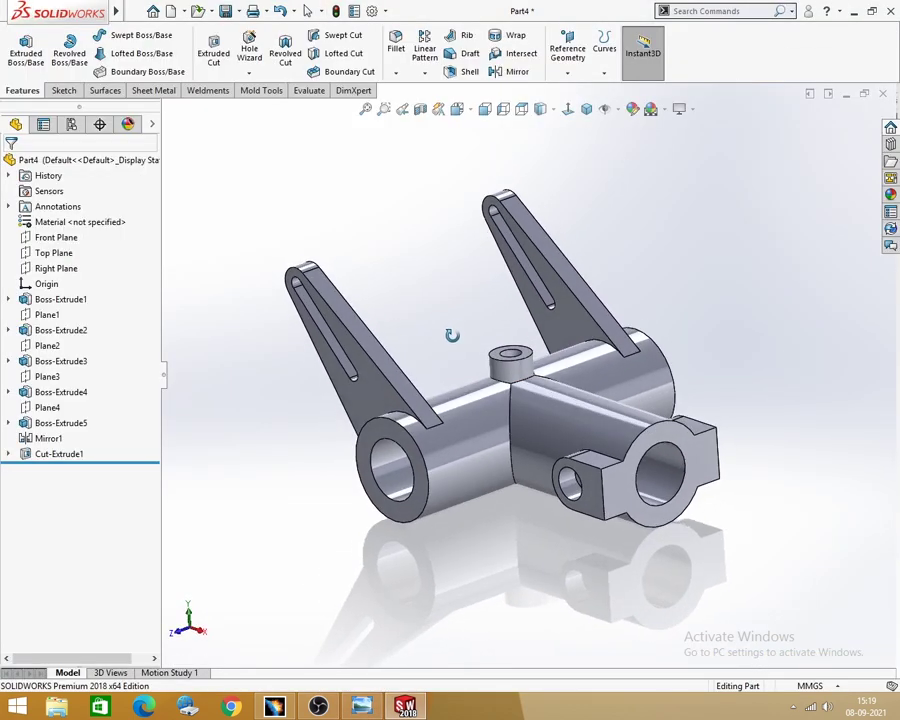
mouse_move(543, 547)
middle_down()
mouse_move(534, 526)
mouse_move(540, 542)
middle_up()
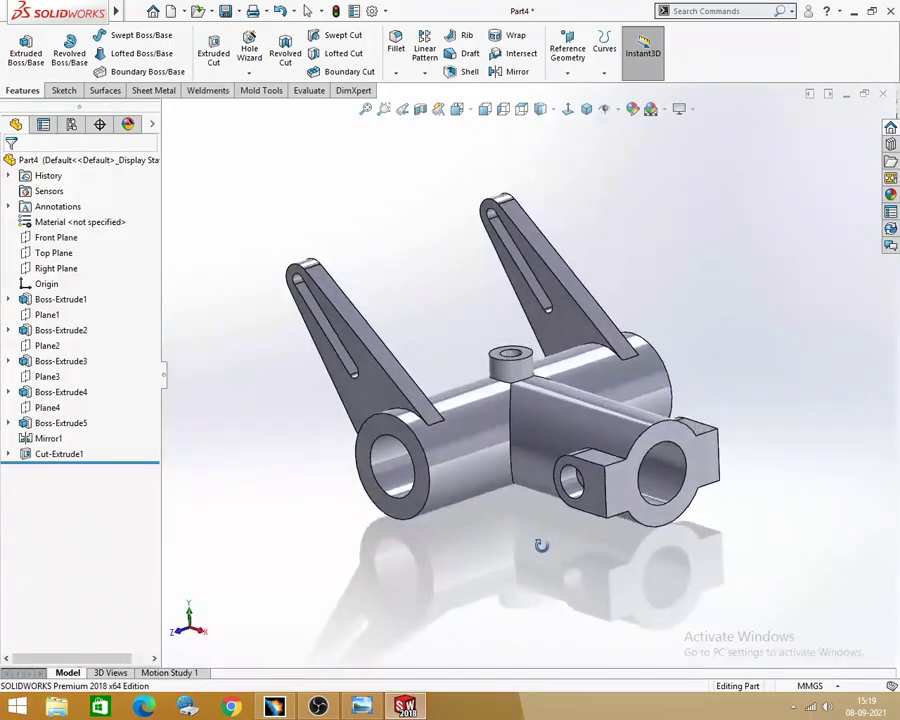